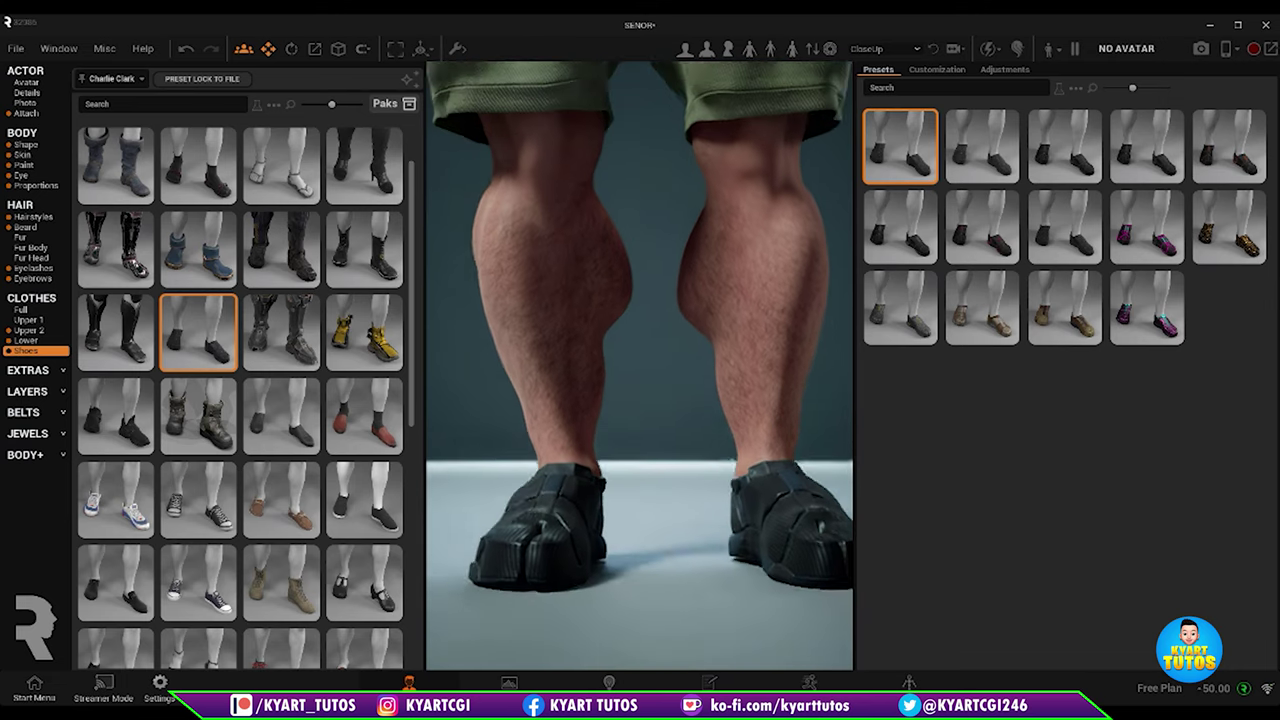
# Step: Put the white-and-blue sneakers on the character and choose their red preset with yellow laces
pyautogui.scroll(-2, 210, 450)
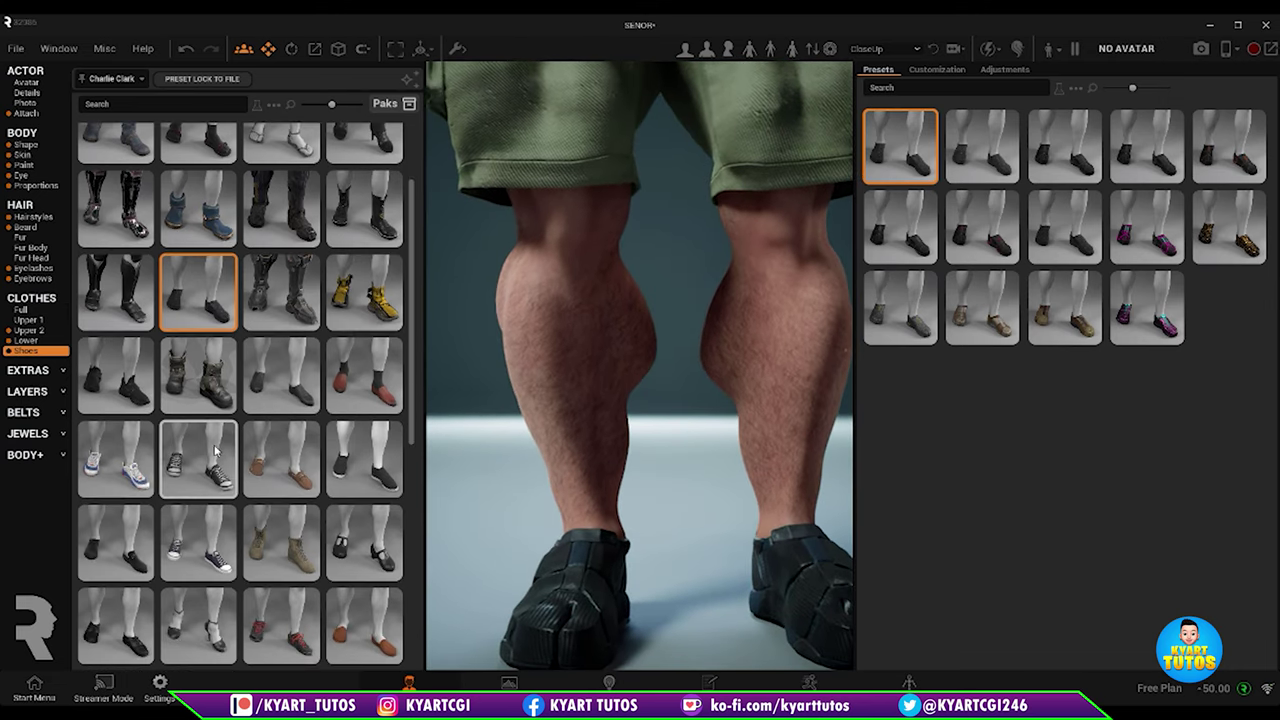
pyautogui.click(103, 428)
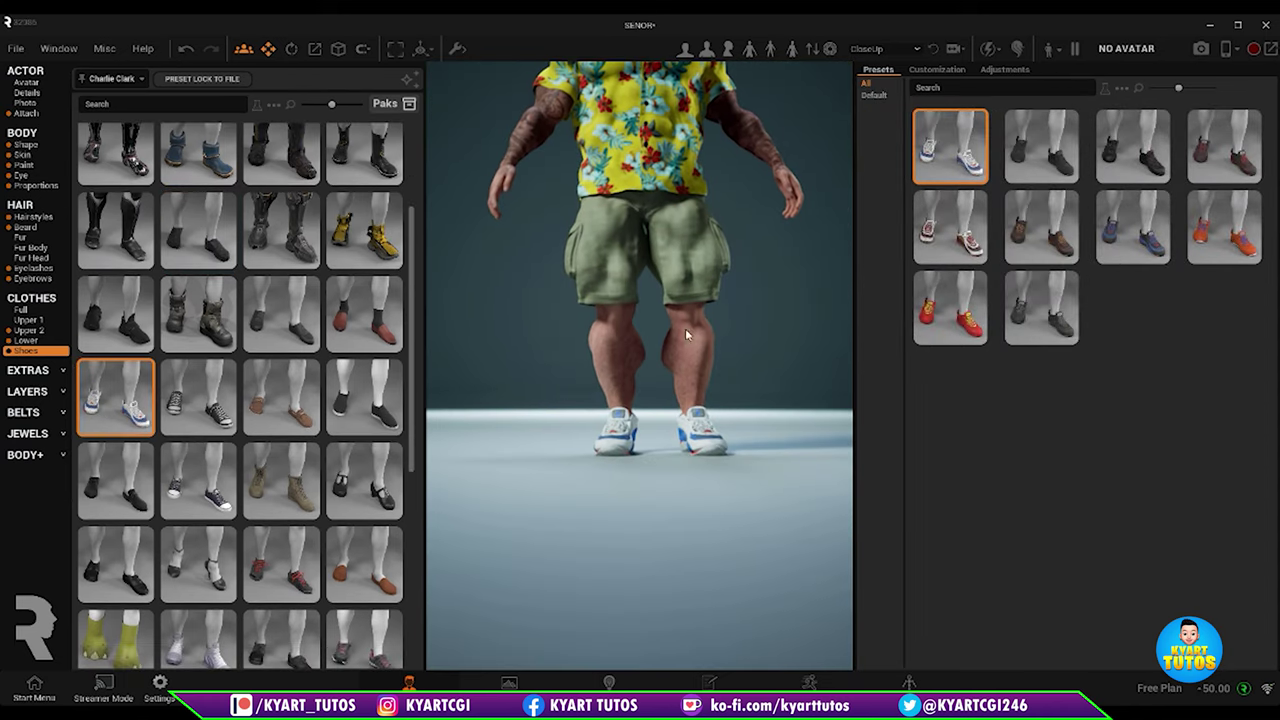
pyautogui.click(973, 310)
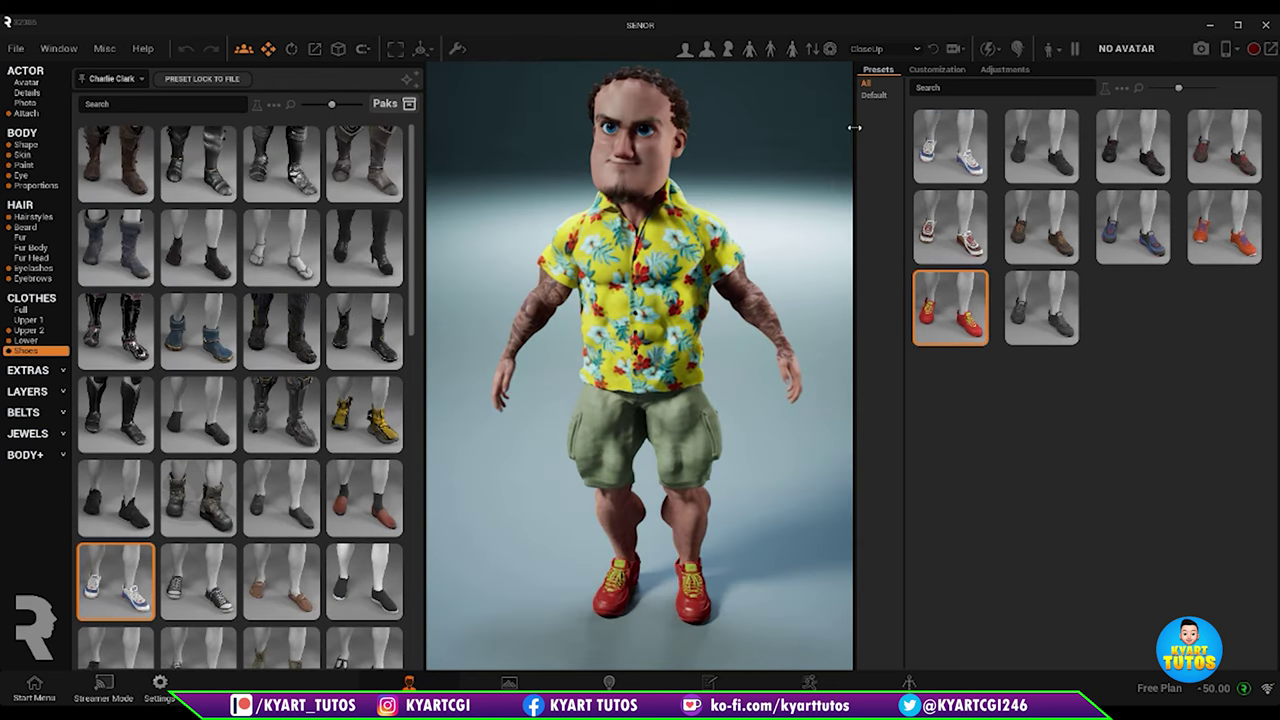
# Step: Open the customization settings of the red sneakers and inspect the shoes up close
pyautogui.click(933, 70)
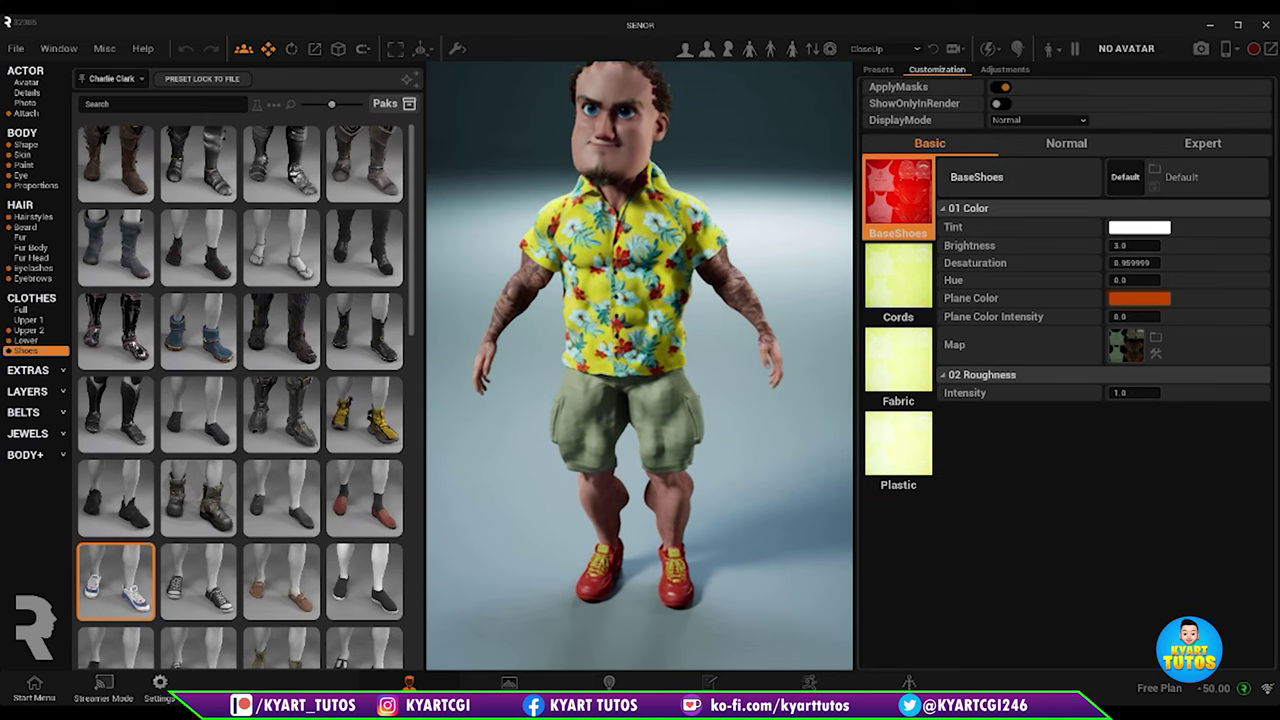
pyautogui.scroll(5, 758, 548)
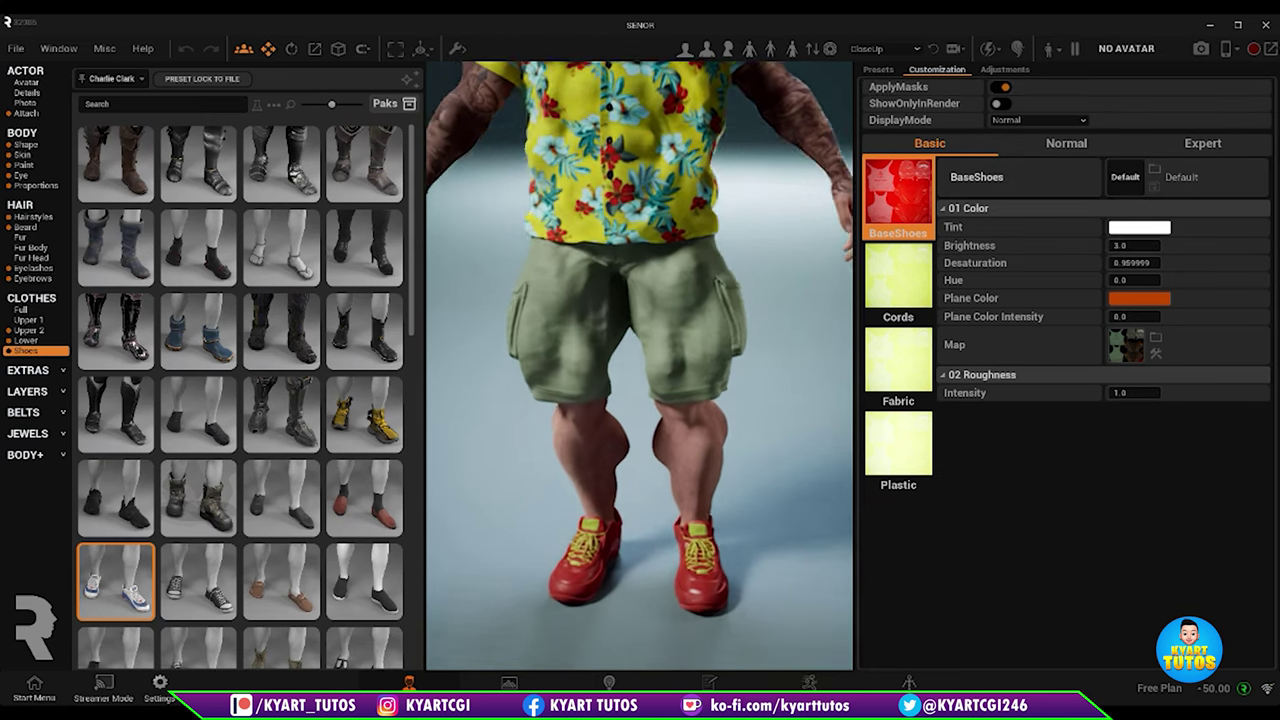
pyautogui.moveTo(753, 557)
pyautogui.mouseDown()
pyautogui.moveTo(690, 545)
pyautogui.moveTo(740, 550)
pyautogui.mouseUp()
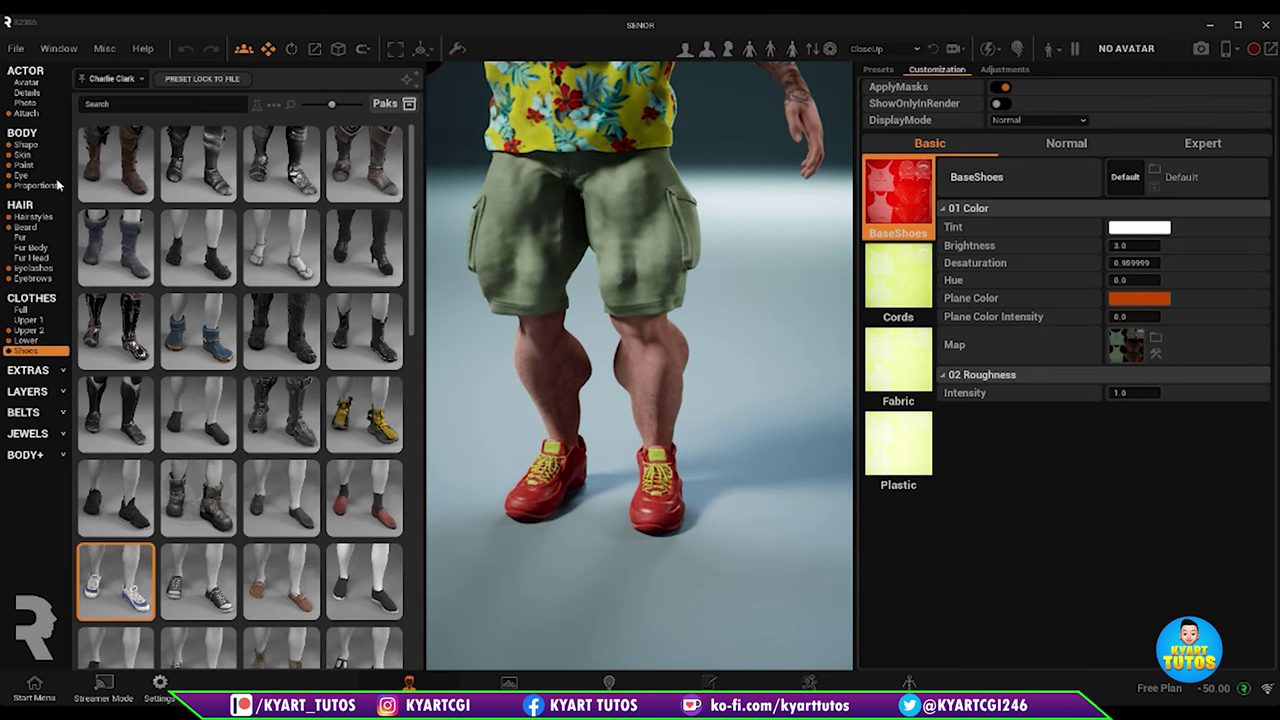
# Step: Open the body paint presets for the legs on Layer 0
pyautogui.click(34, 157)
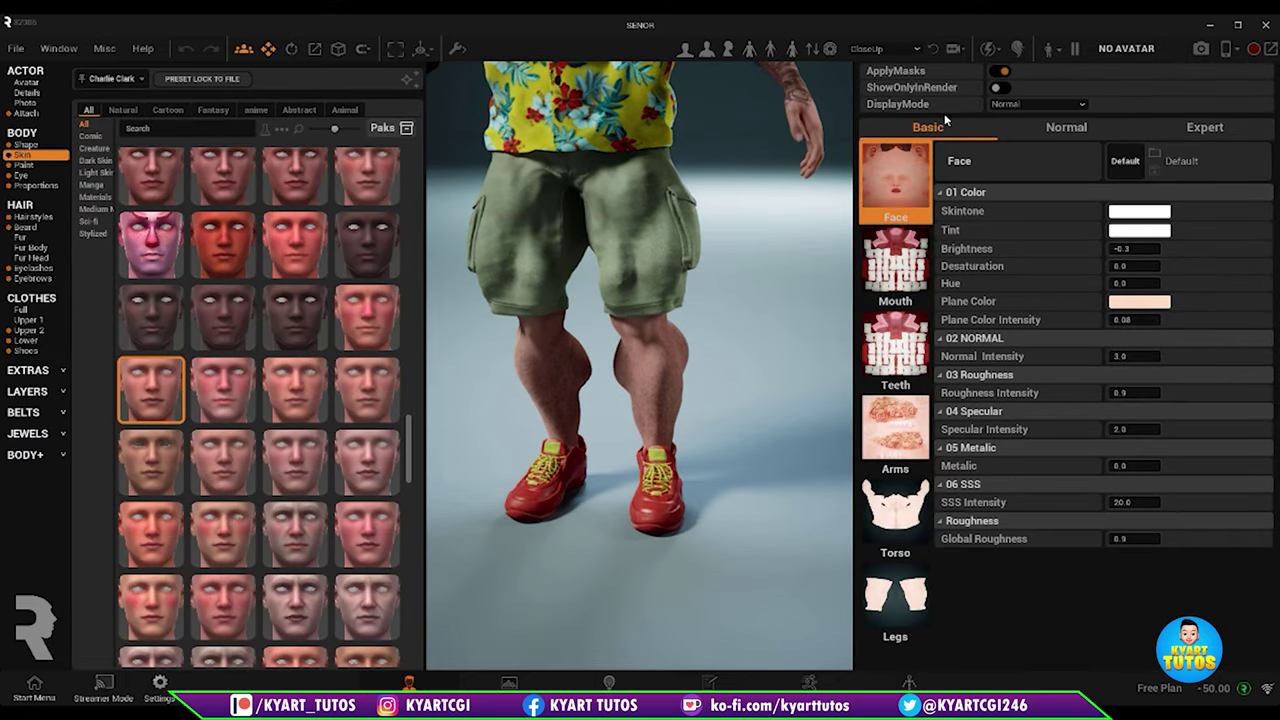
pyautogui.click(45, 168)
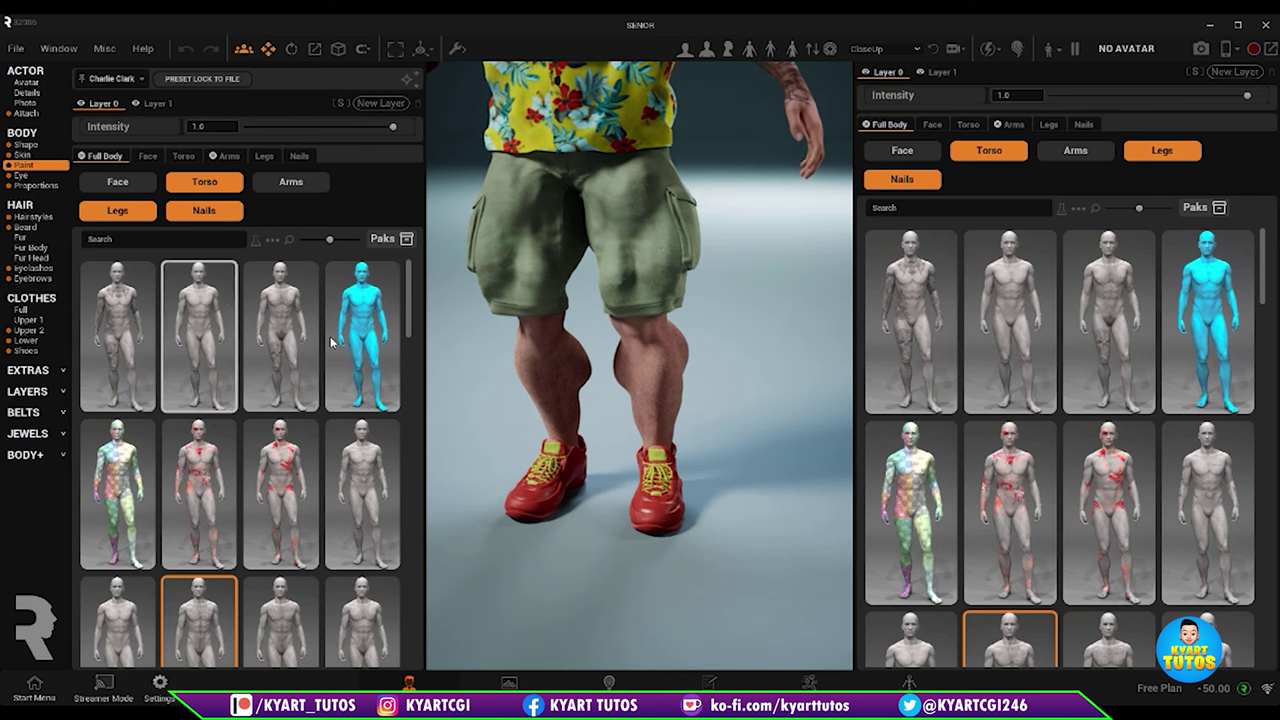
pyautogui.click(1049, 125)
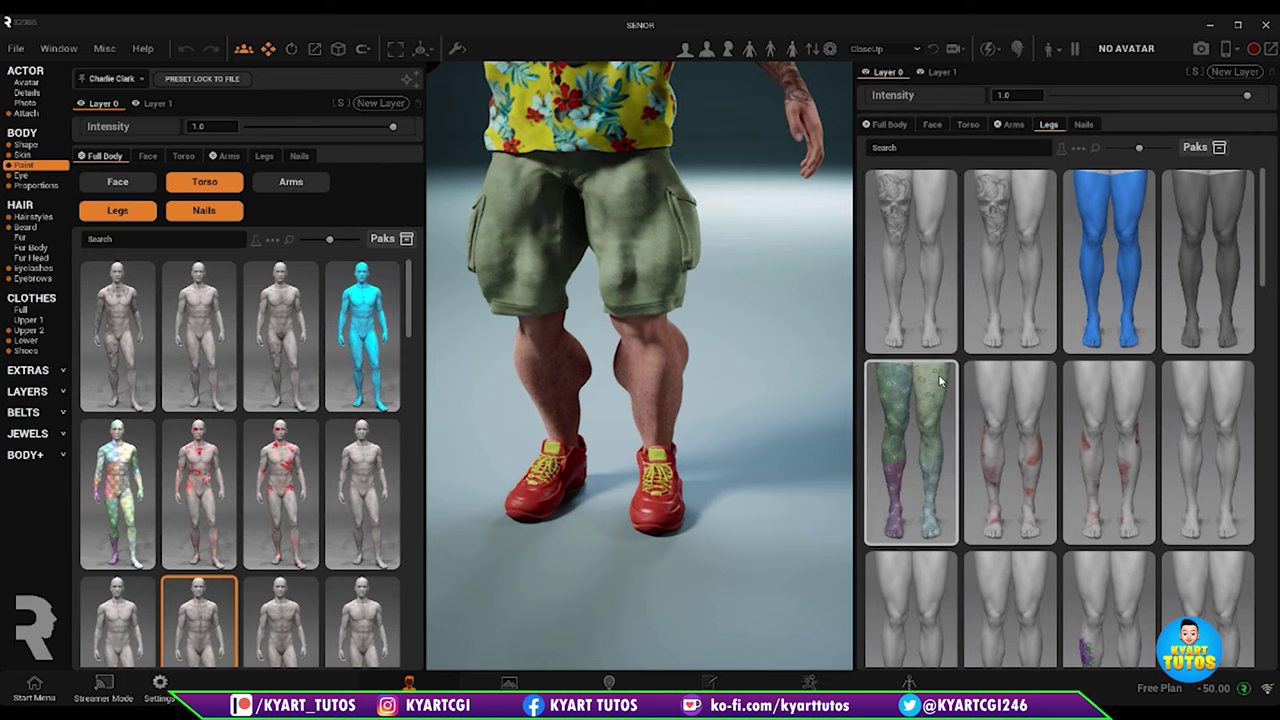
# Step: Try the colourful shin tattoo preset on the character's right leg, and undo it
pyautogui.scroll(-2, 938, 374)
pyautogui.scroll(-3, 938, 380)
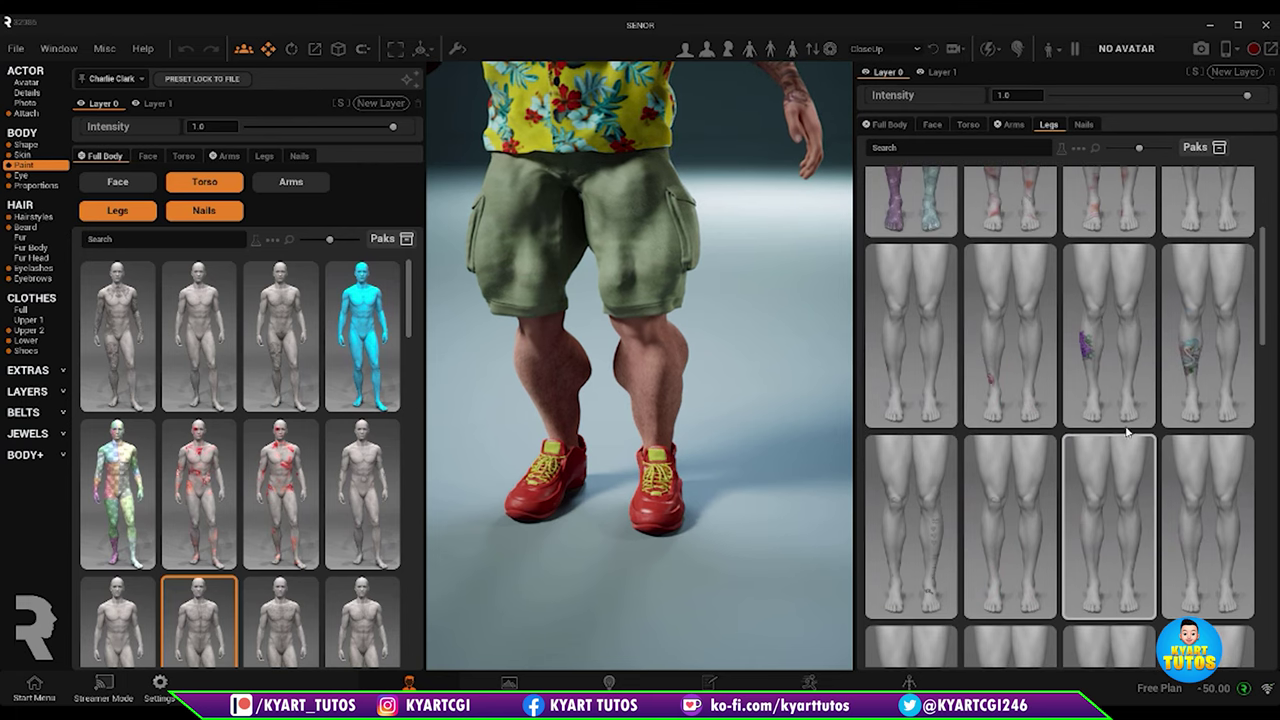
pyautogui.click(1193, 358)
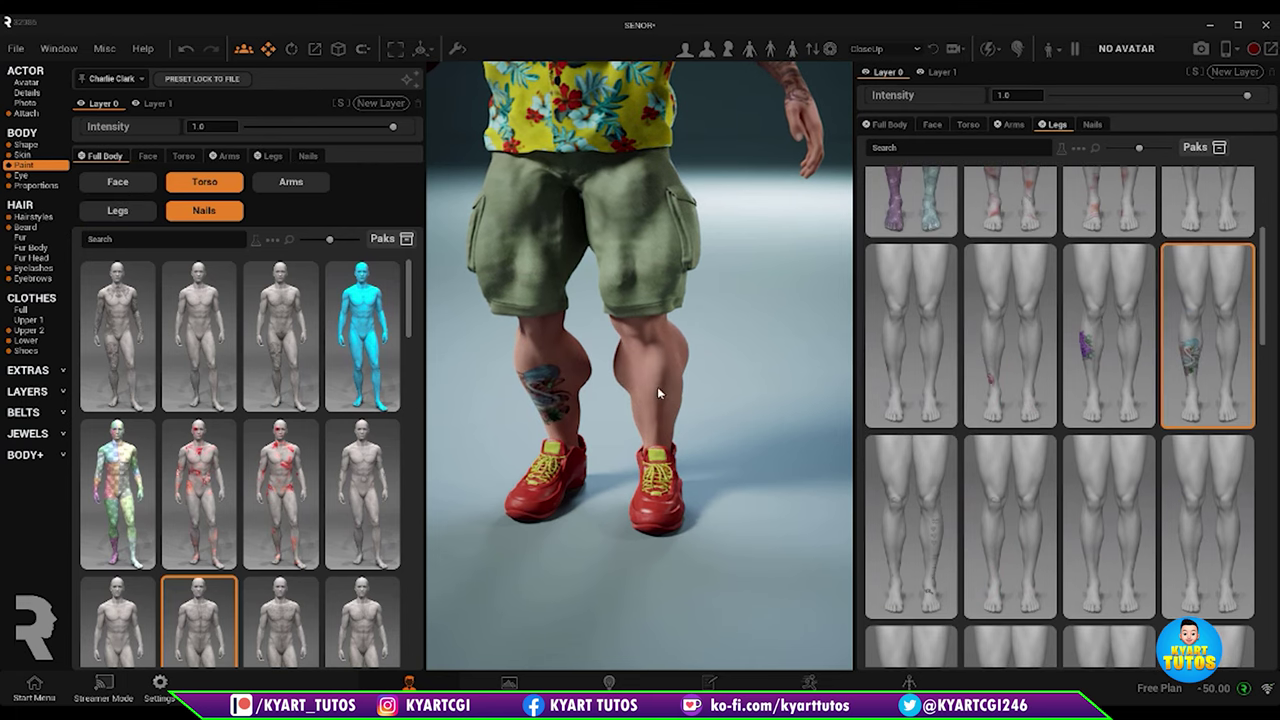
pyautogui.moveTo(657, 393); pyautogui.dragTo(725, 387)
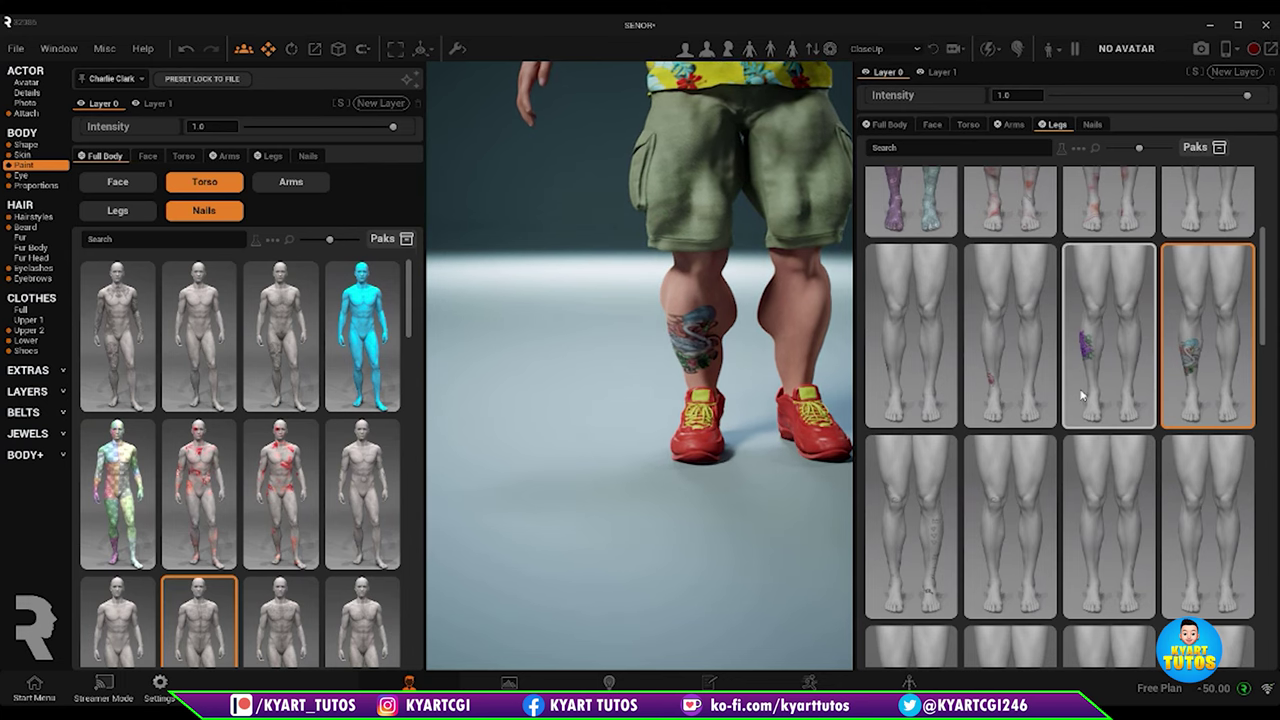
pyautogui.scroll(-4, 1081, 395)
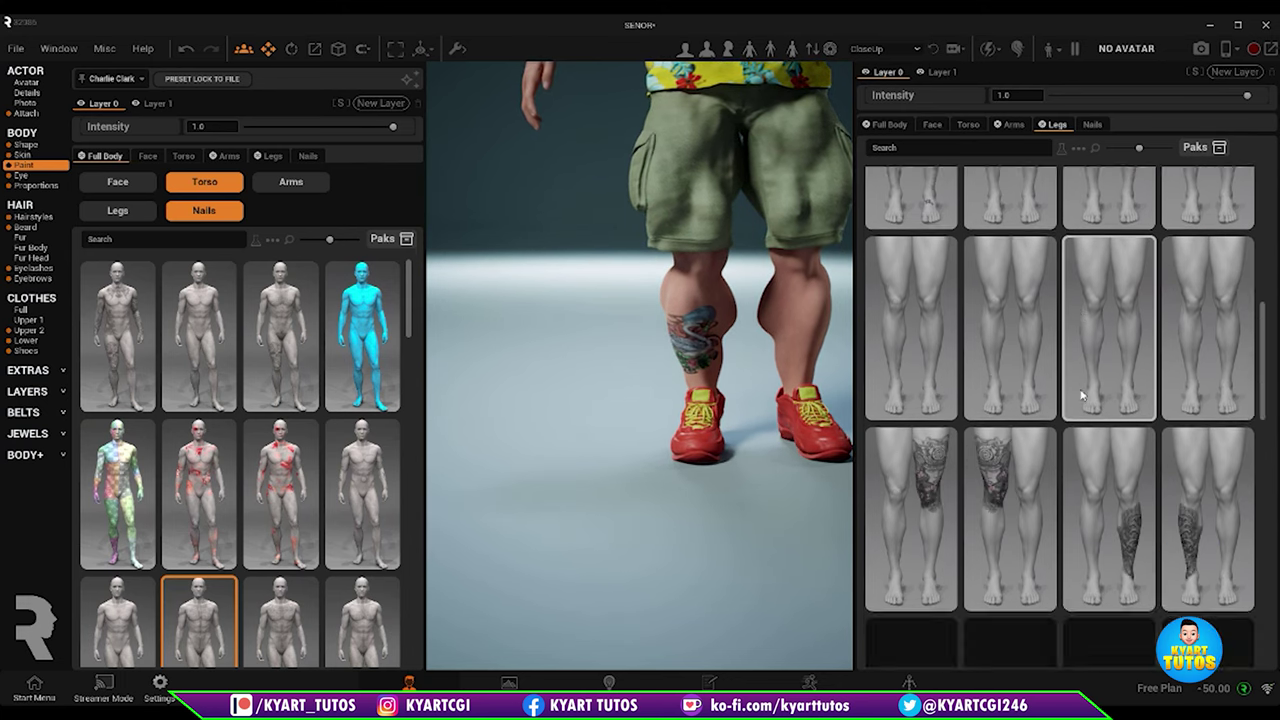
pyautogui.scroll(-2, 1081, 395)
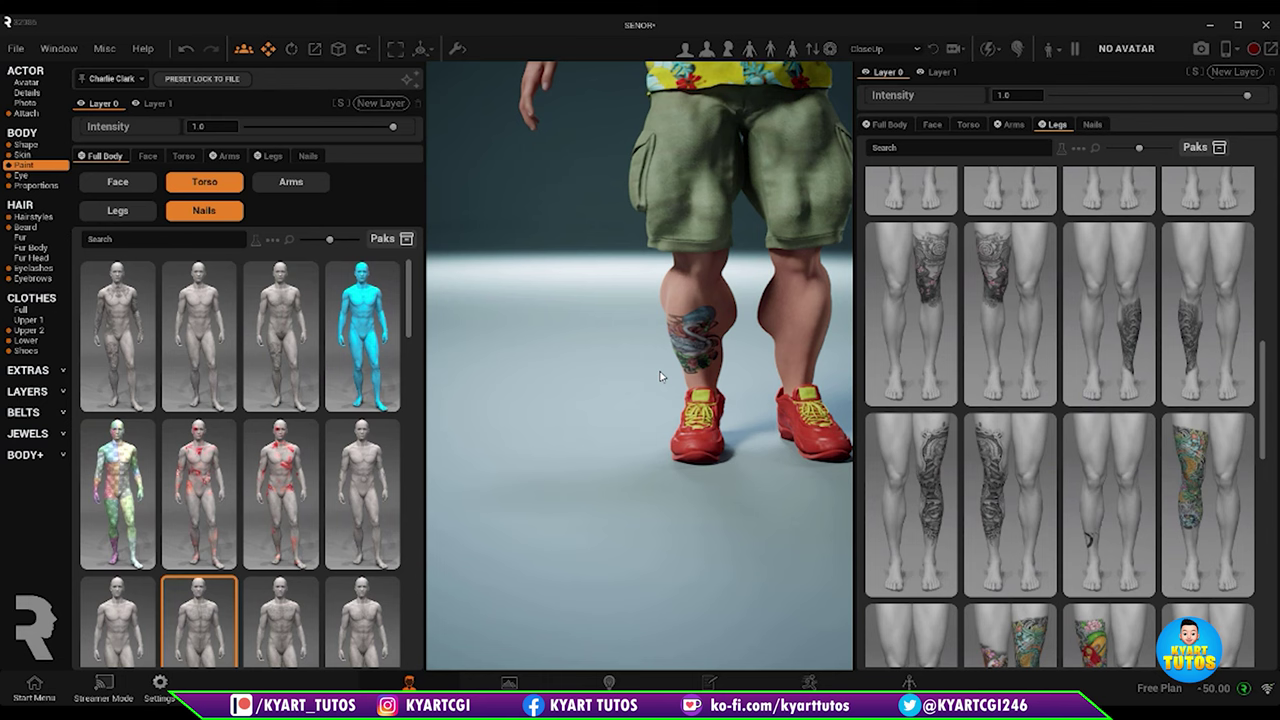
pyautogui.hotkey('ctrl', 'z')
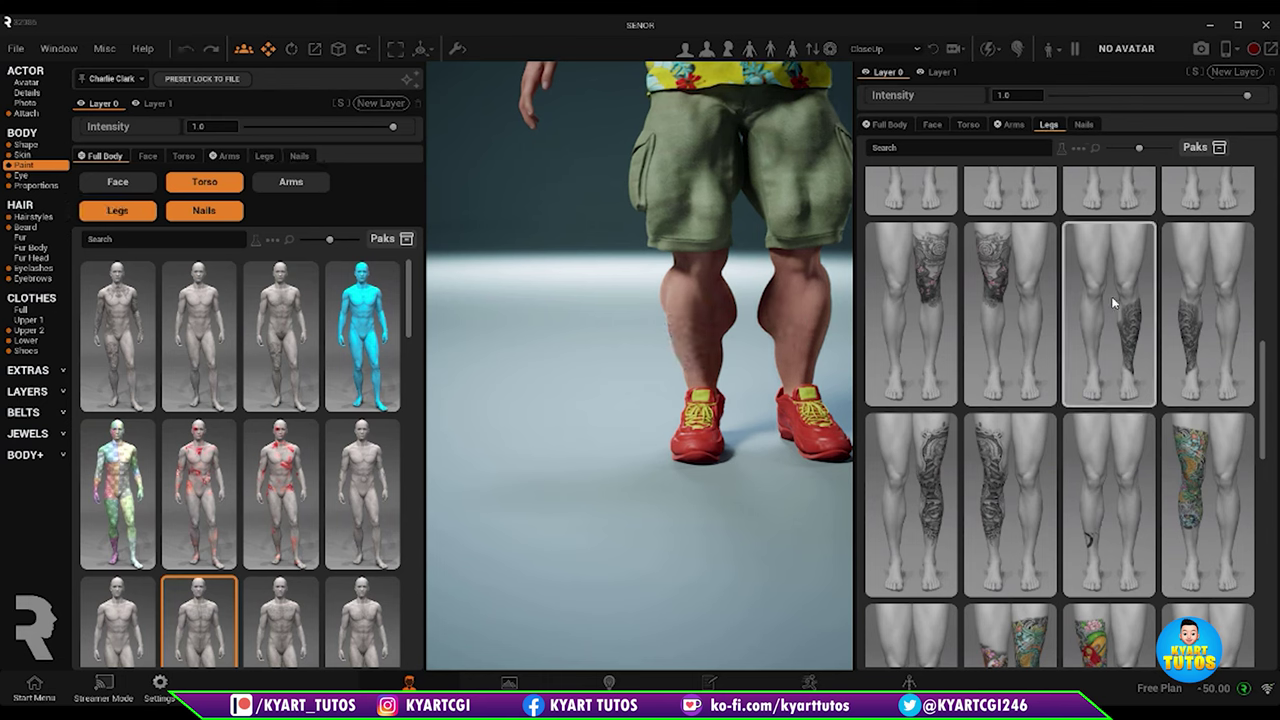
# Step: Compare the dark ornamental calf tattoo on each leg and apply the version for the character's left leg
pyautogui.click(1140, 360)
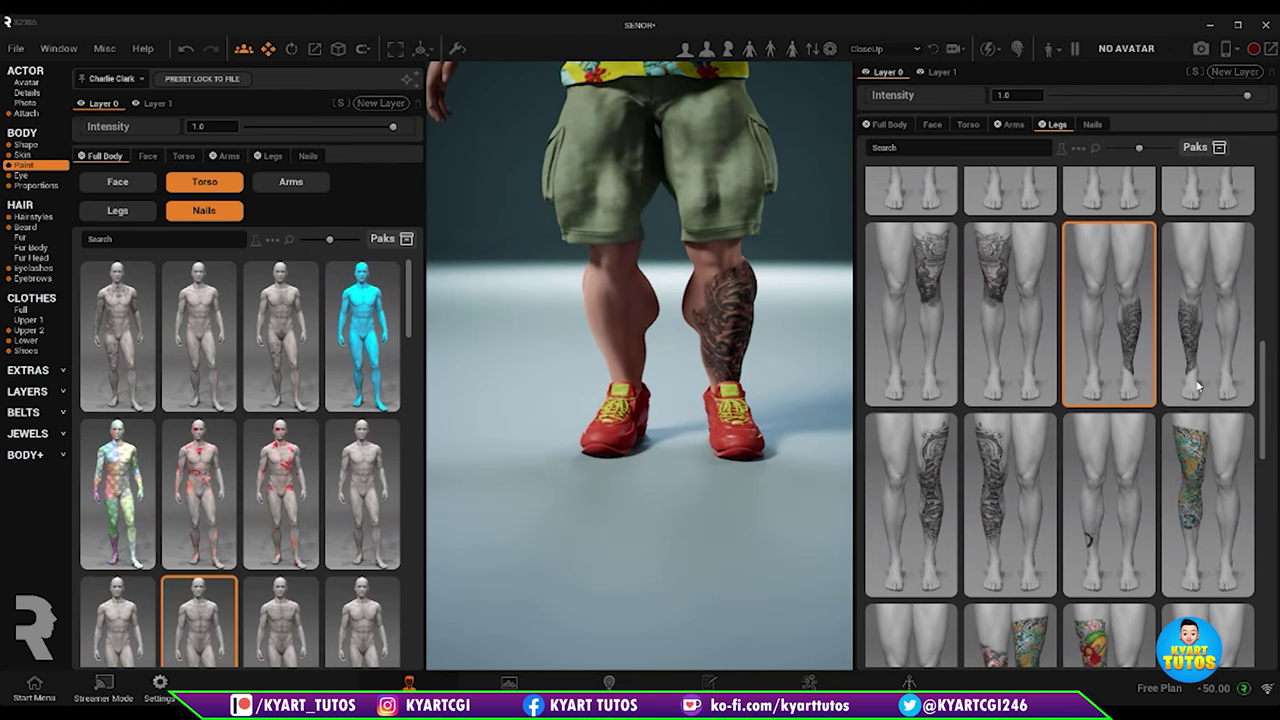
pyautogui.click(1219, 352)
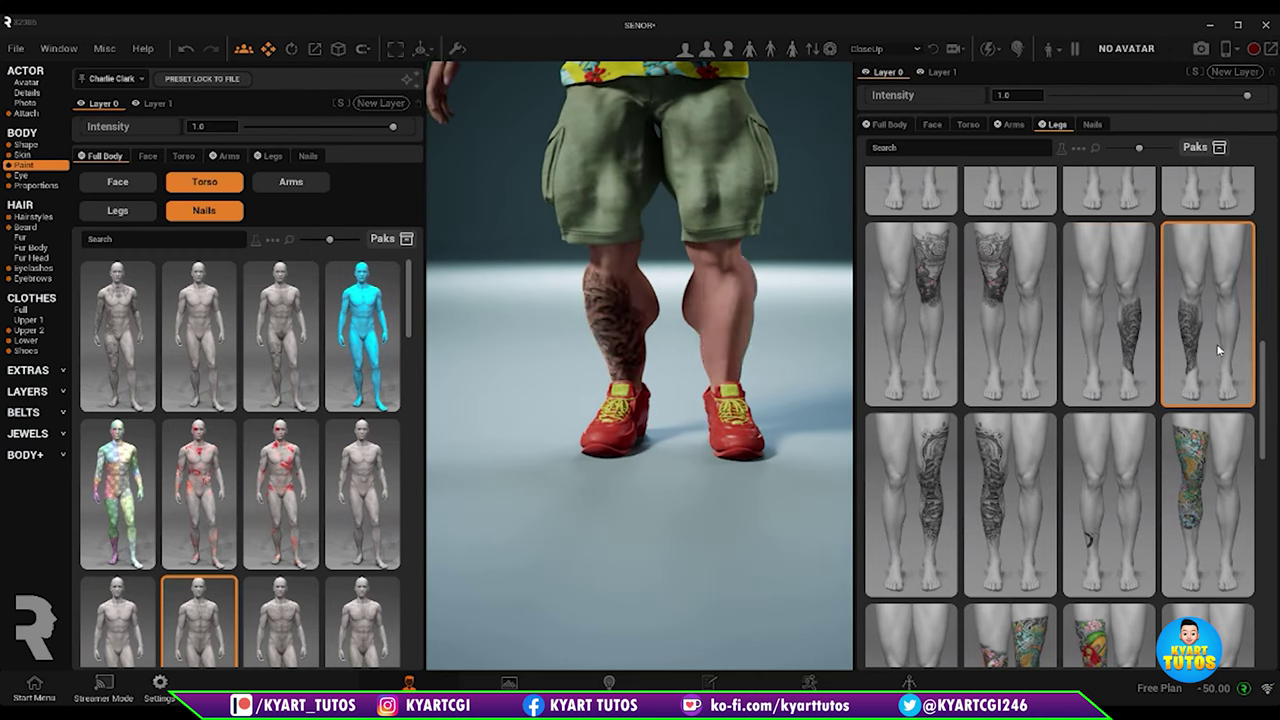
pyautogui.click(1145, 350)
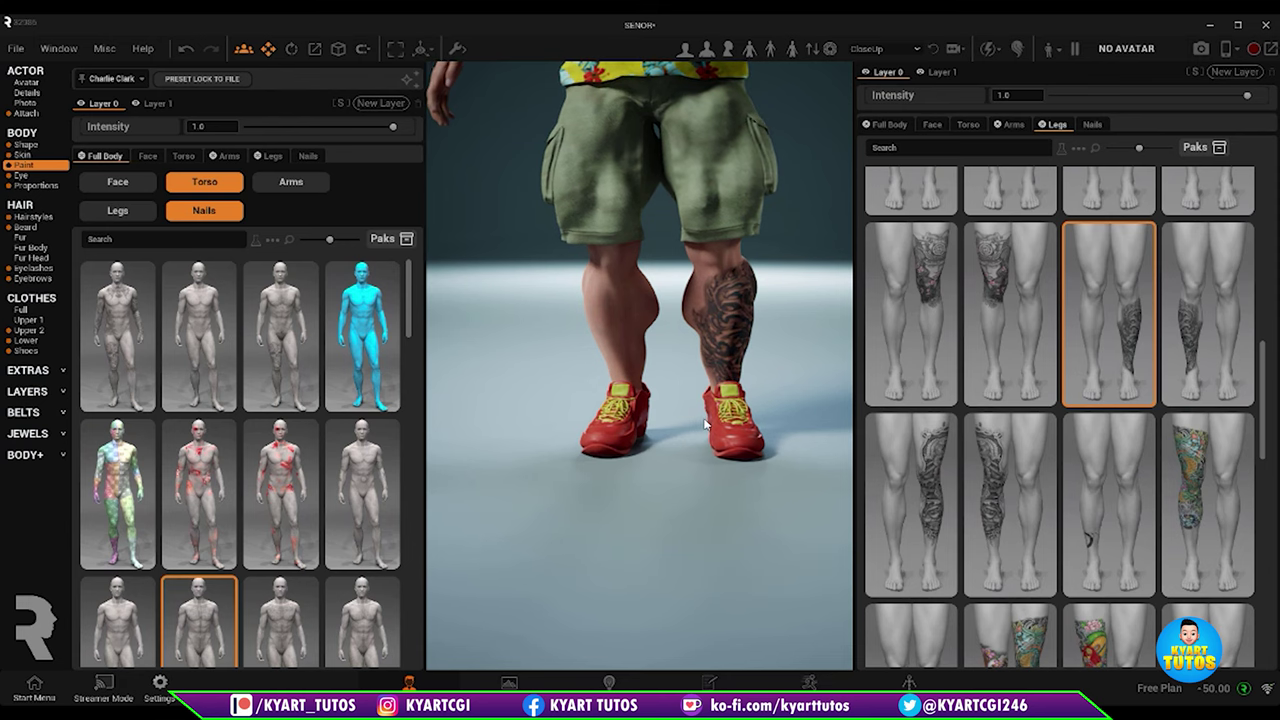
pyautogui.scroll(-3, 1065, 543)
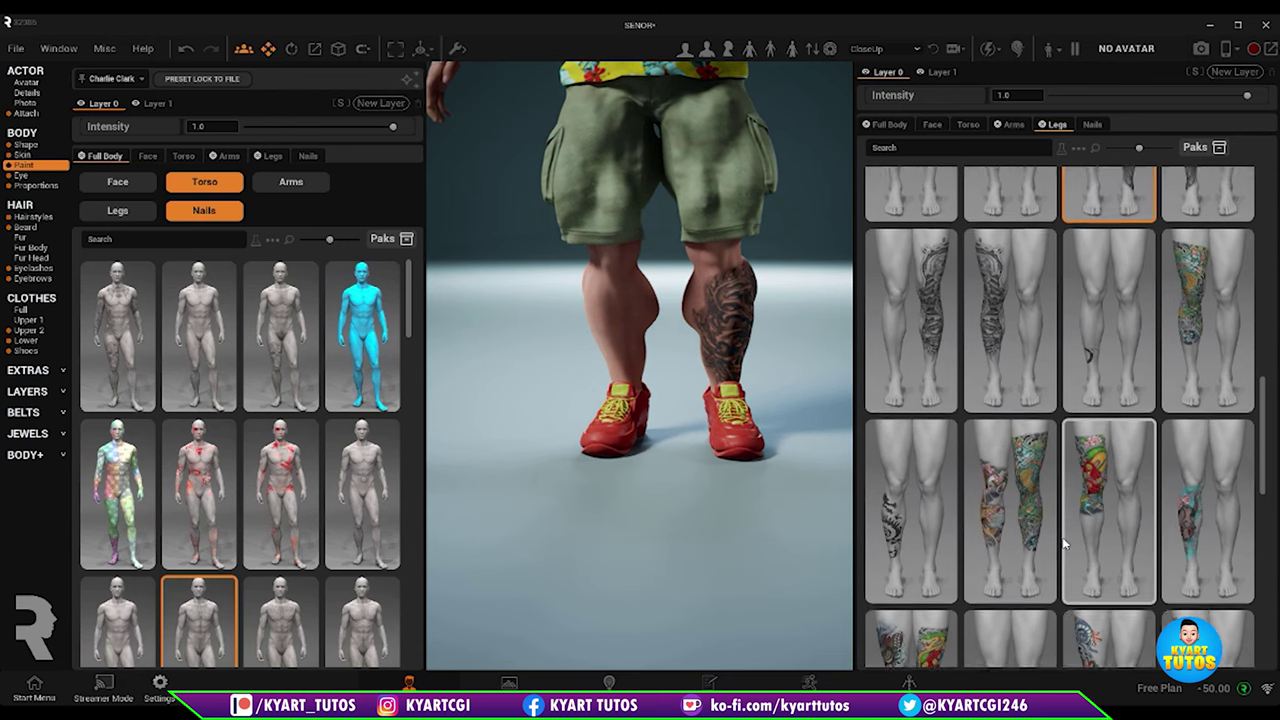
pyautogui.scroll(-6, 1065, 543)
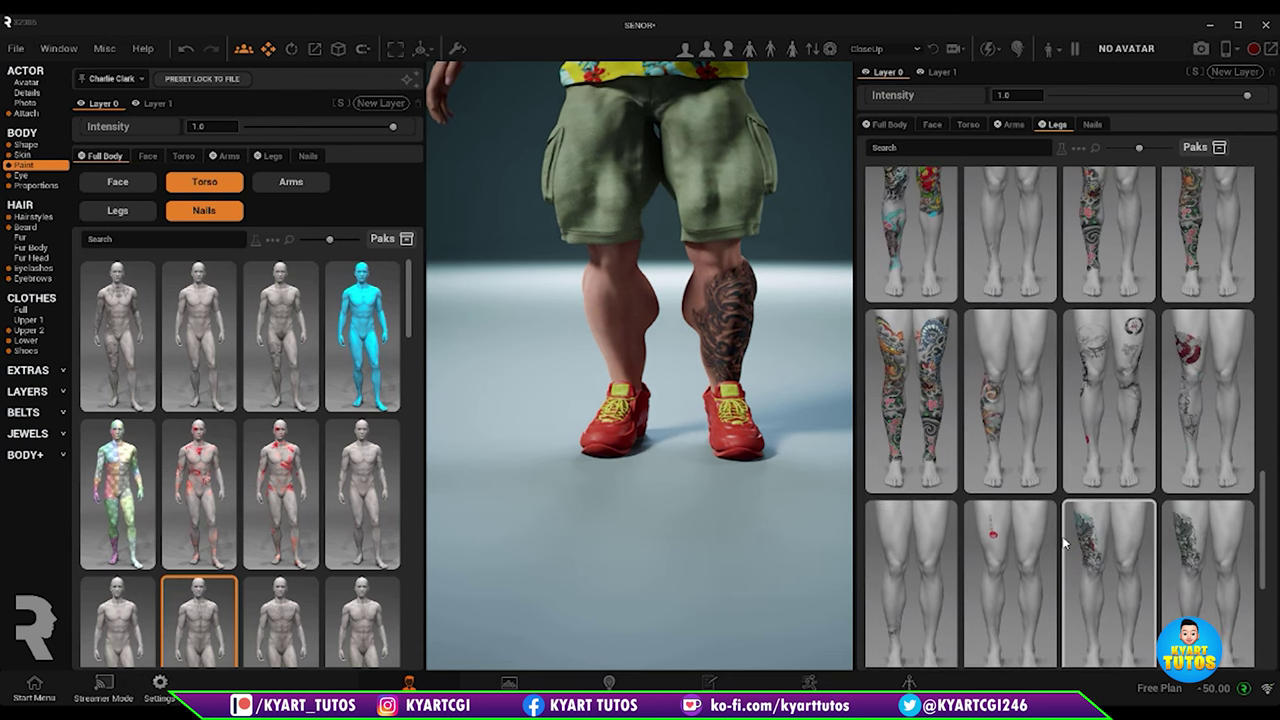
pyautogui.scroll(-4, 1065, 543)
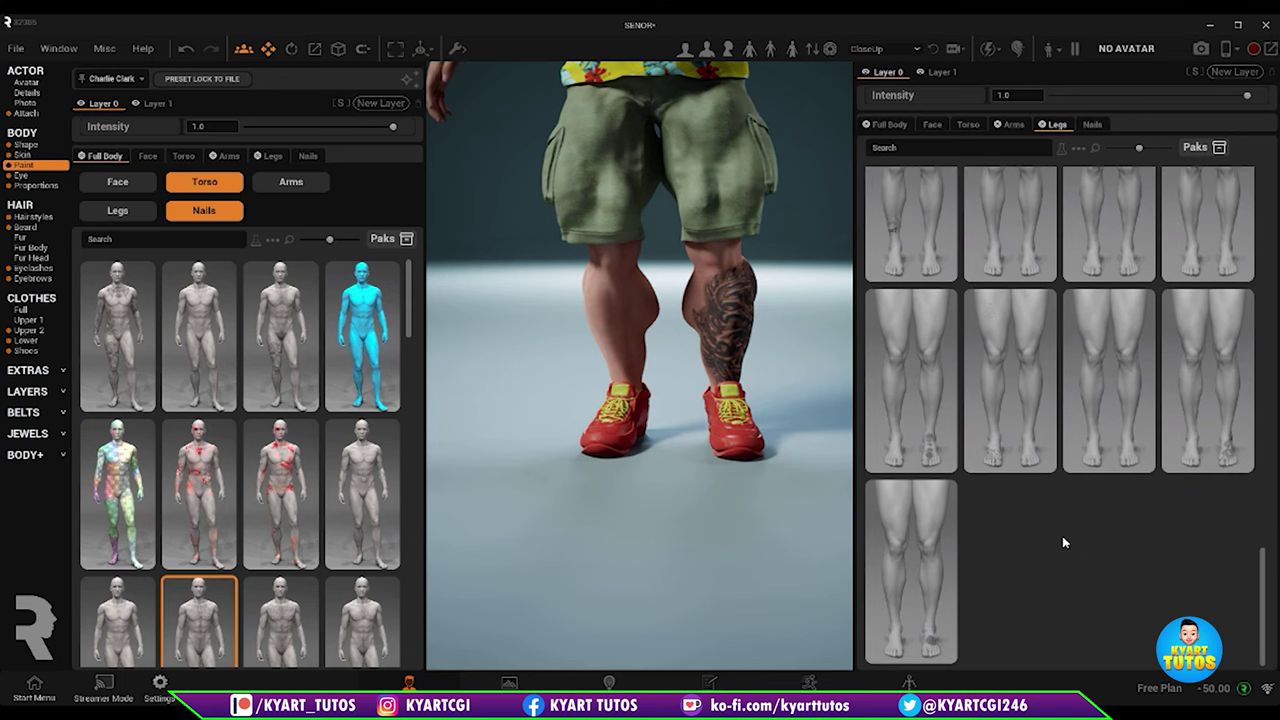
pyautogui.moveTo(741, 337); pyautogui.dragTo(620, 296)
pyautogui.scroll(-5, 640, 365)
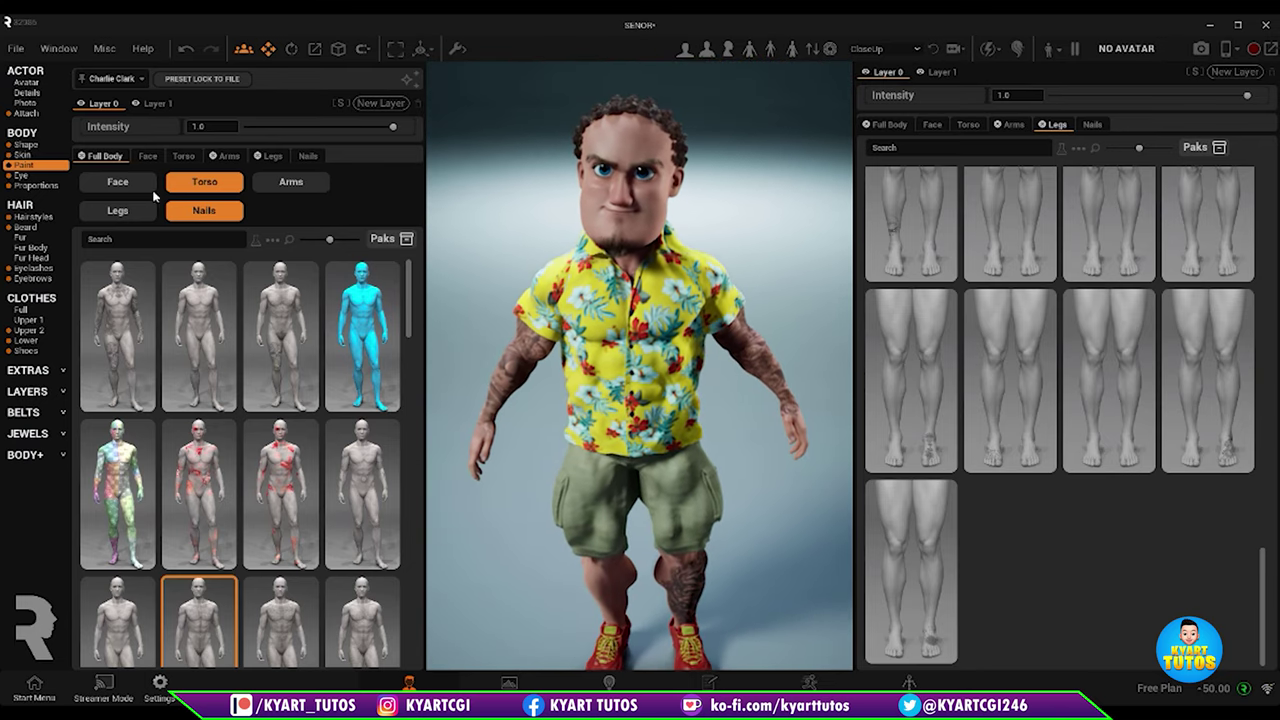
# Step: Examine the available clothing layer presets for shoulder, chest, back, arm, forearm, waist, thigh and calf
pyautogui.click(31, 356)
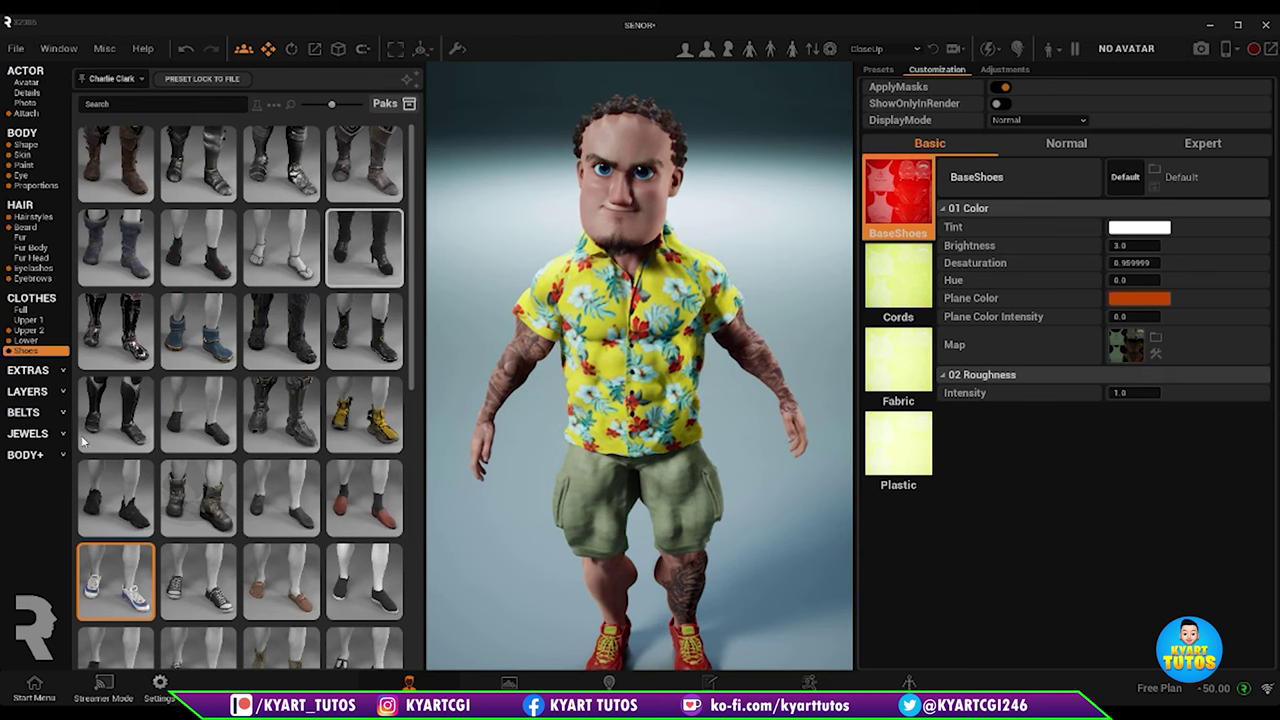
pyautogui.click(58, 393)
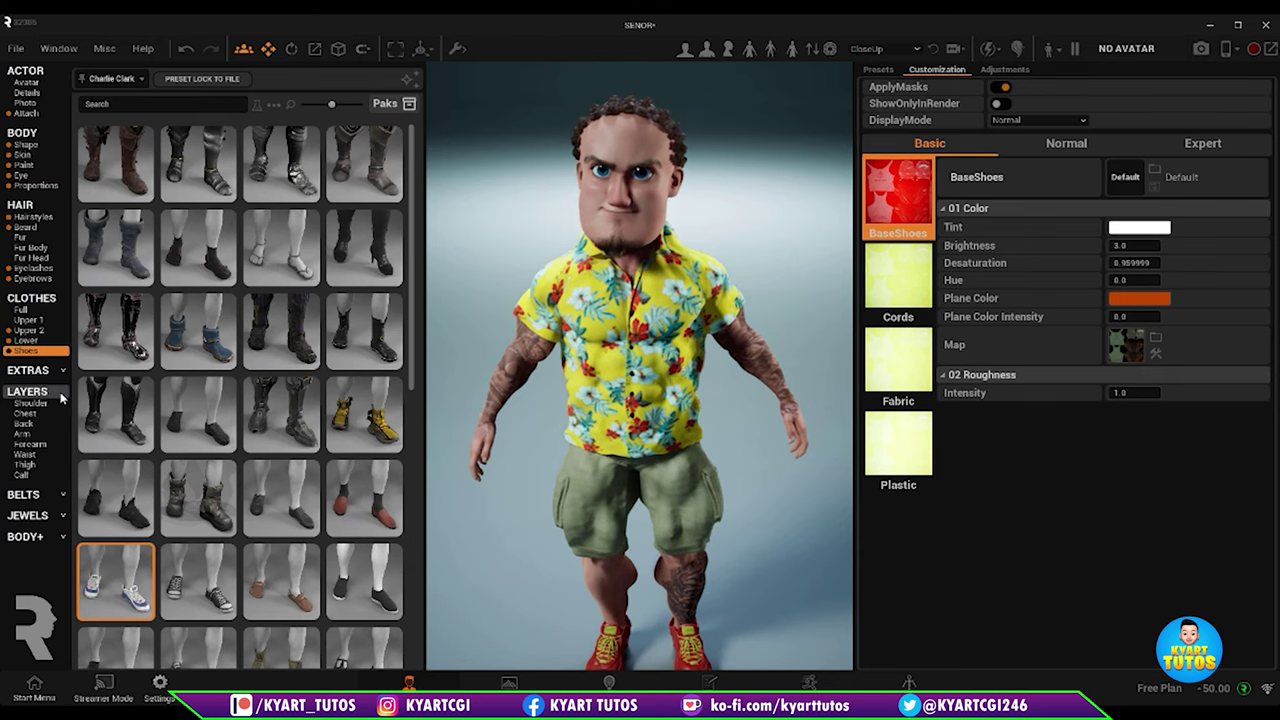
pyautogui.click(44, 404)
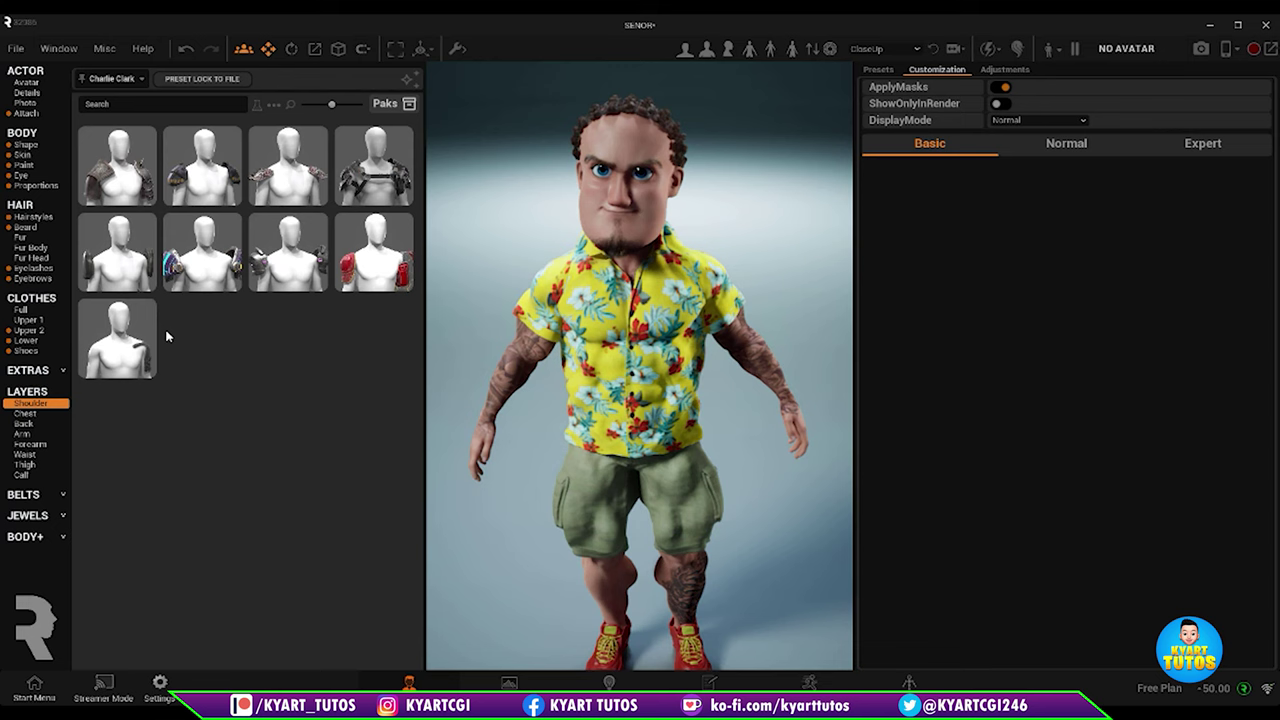
pyautogui.click(26, 416)
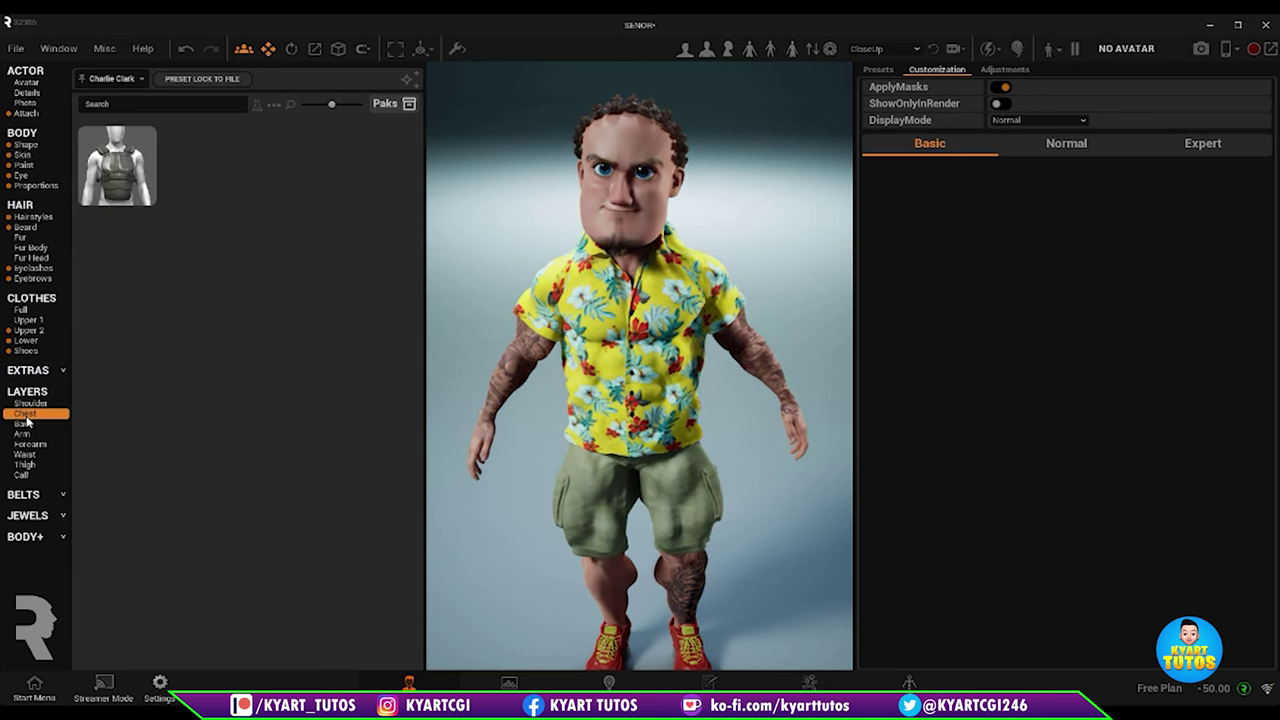
pyautogui.click(24, 430)
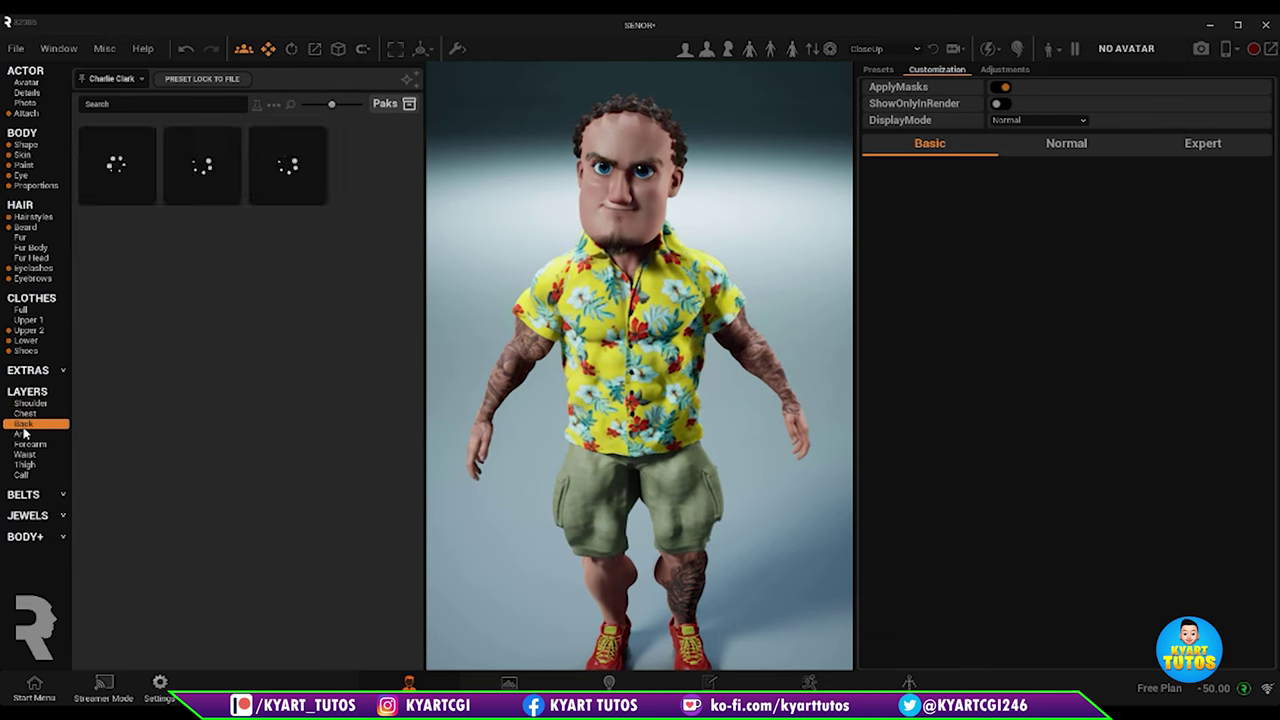
pyautogui.click(24, 436)
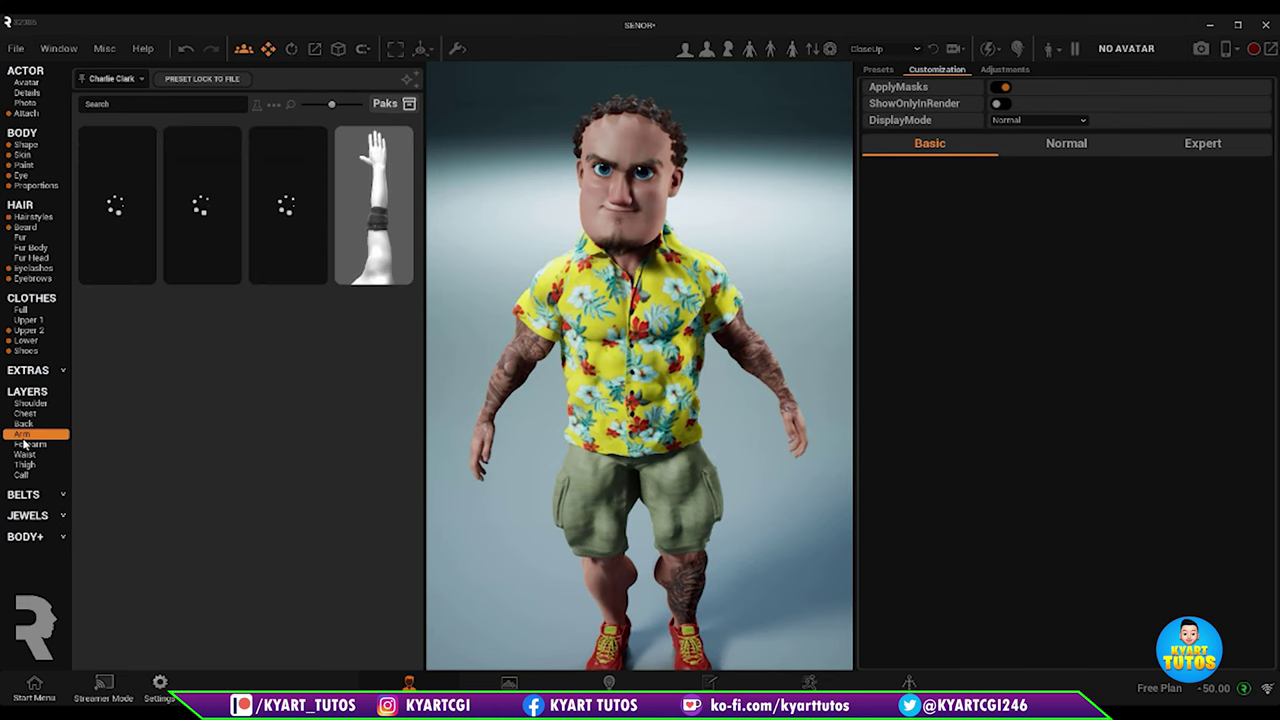
pyautogui.click(24, 445)
pyautogui.click(26, 455)
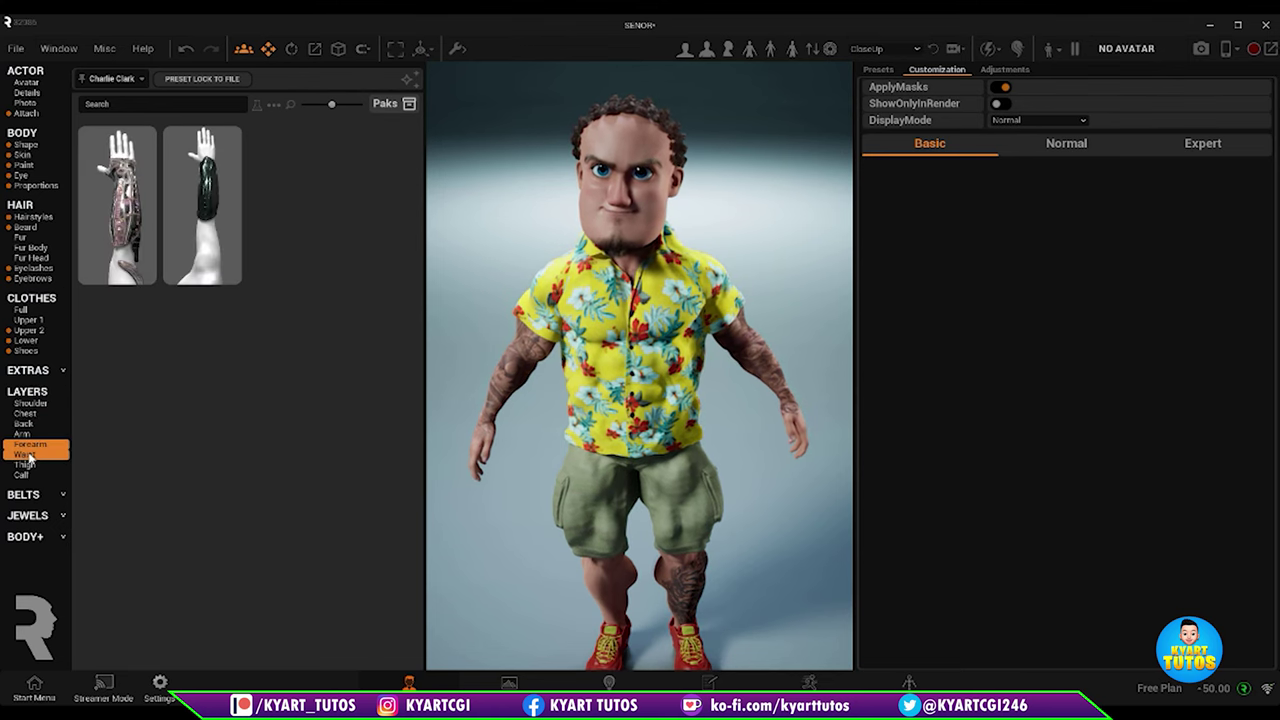
pyautogui.click(28, 465)
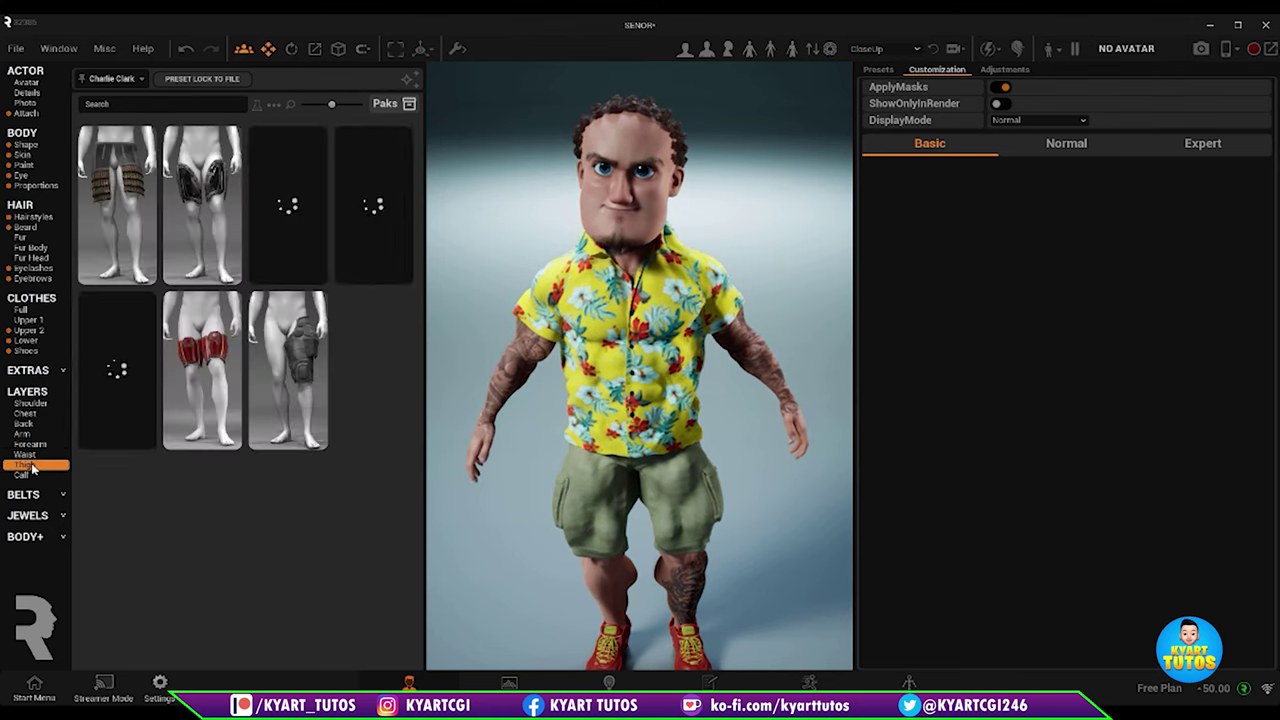
pyautogui.click(33, 476)
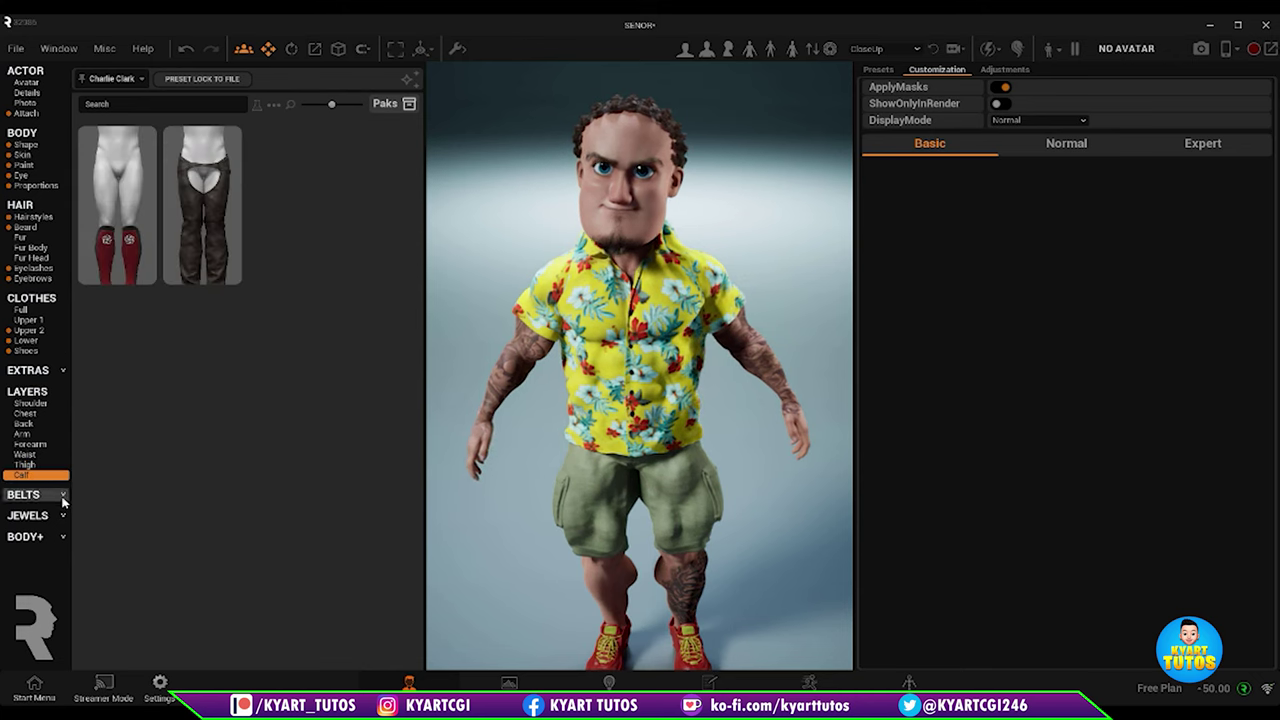
# Step: Examine the Chest and Waist High belt presets, enlarging the thumbnails to their maximum size
pyautogui.click(63, 497)
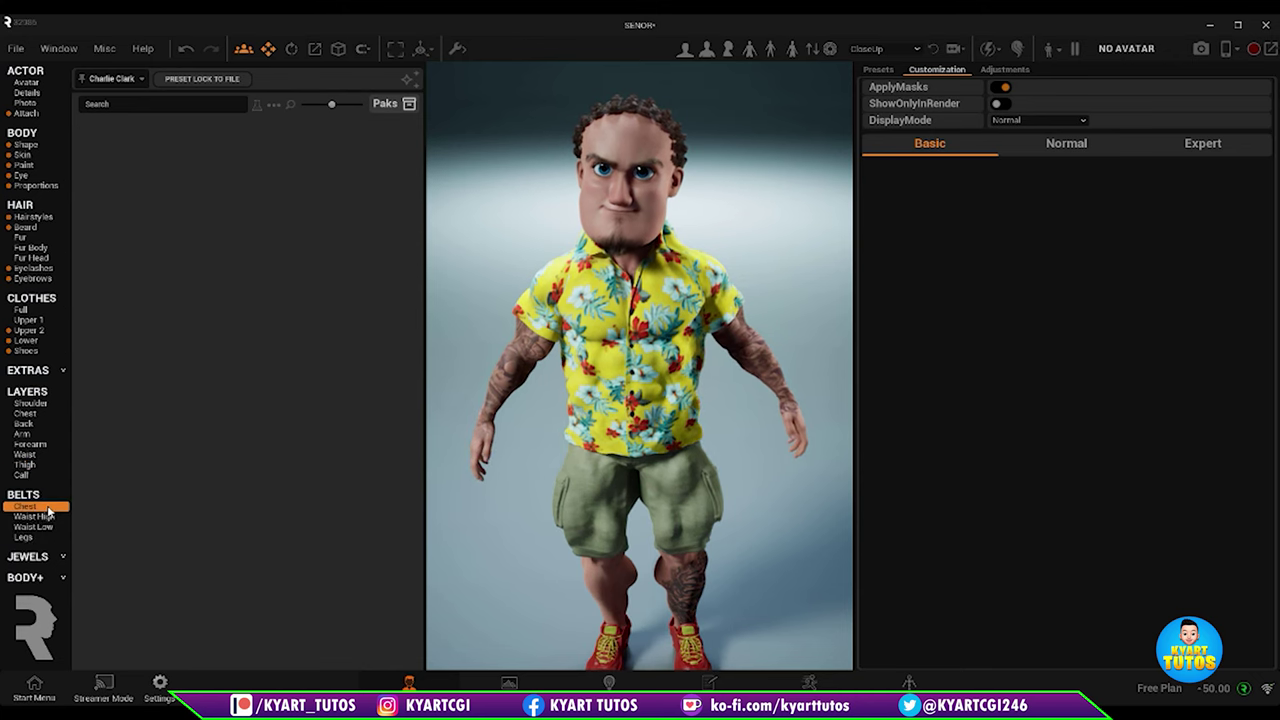
pyautogui.click(48, 517)
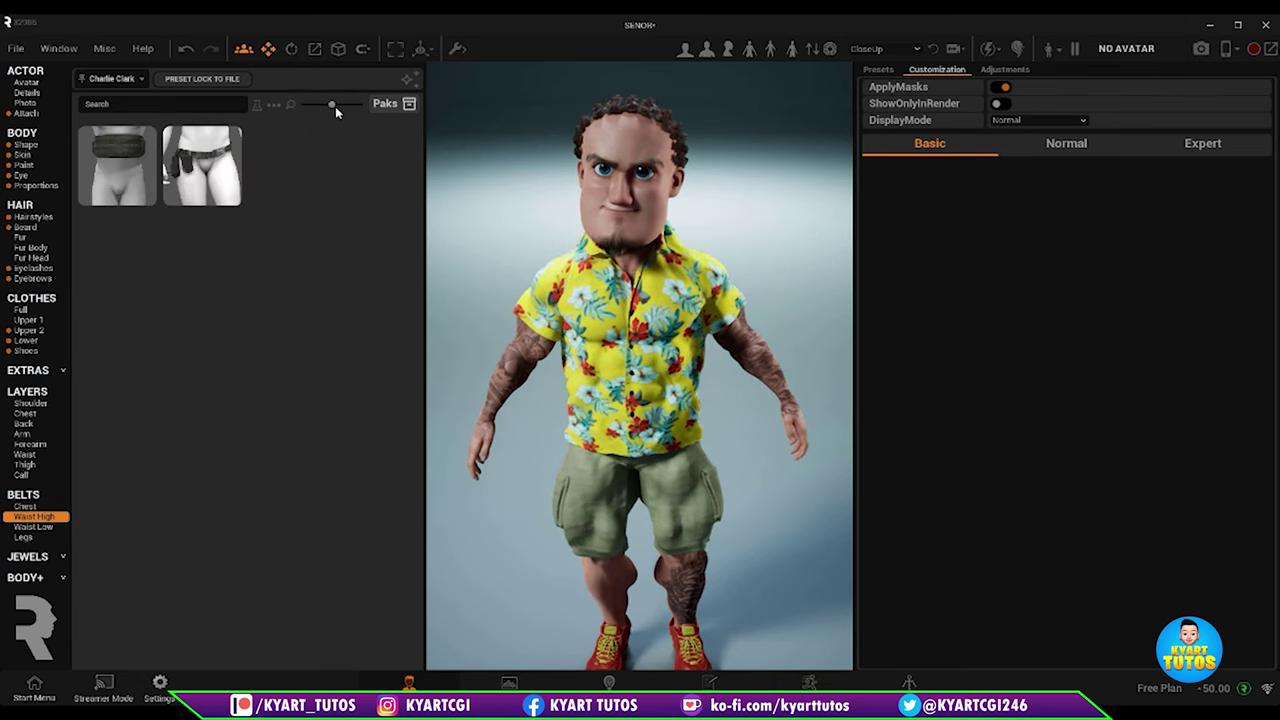
pyautogui.moveTo(335, 105); pyautogui.dragTo(362, 104)
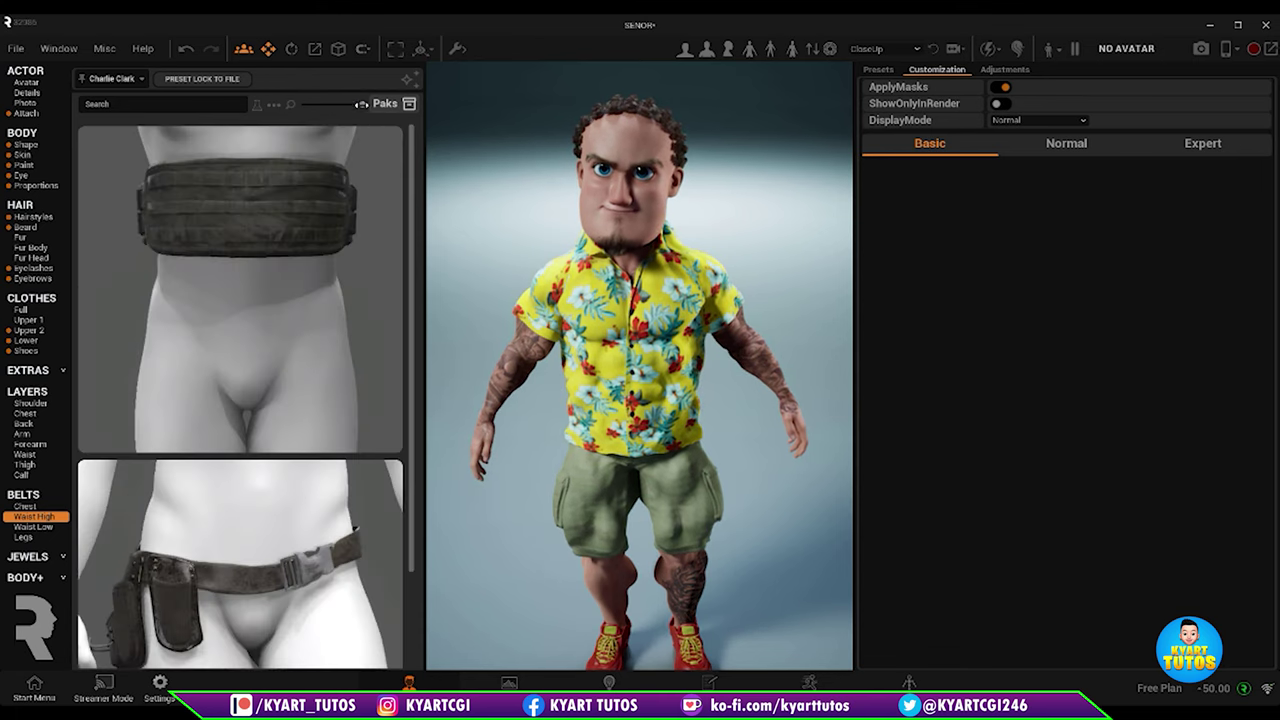
pyautogui.scroll(-2, 320, 290)
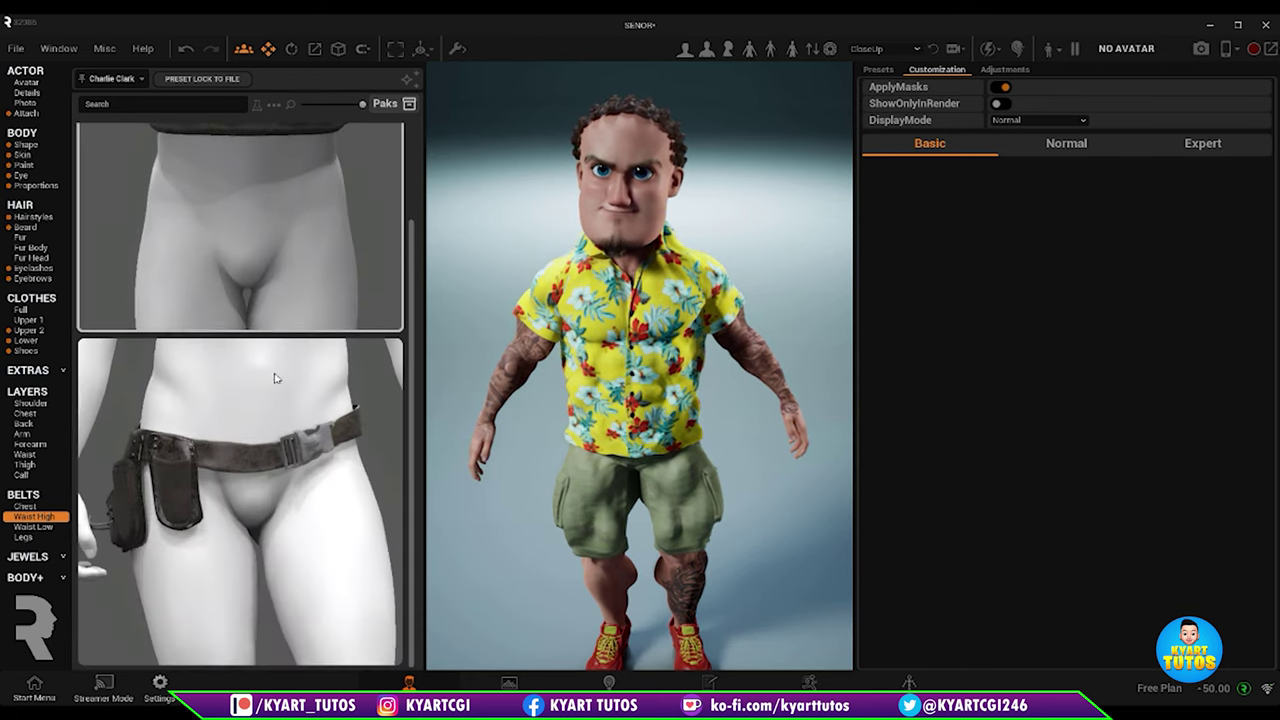
# Step: Examine the available belt presets for Waist Low and Legs
pyautogui.click(35, 527)
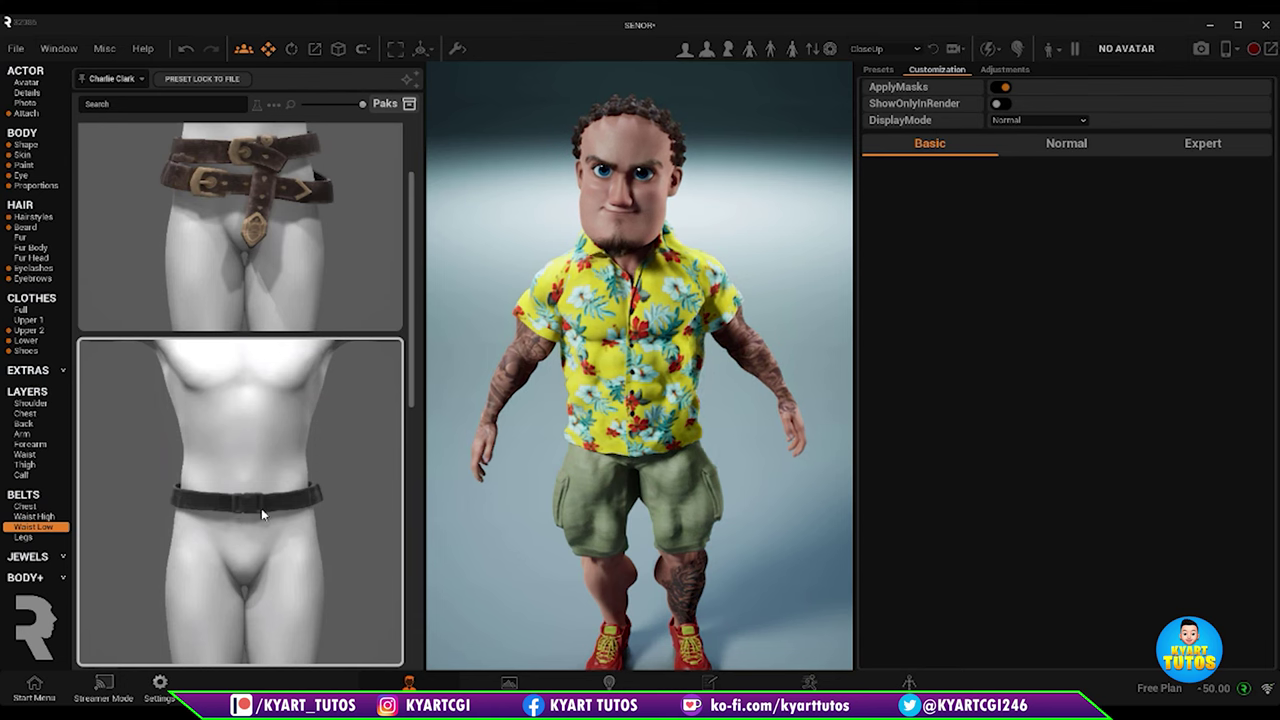
pyautogui.scroll(-1, 355, 487)
pyautogui.scroll(-5, 341, 484)
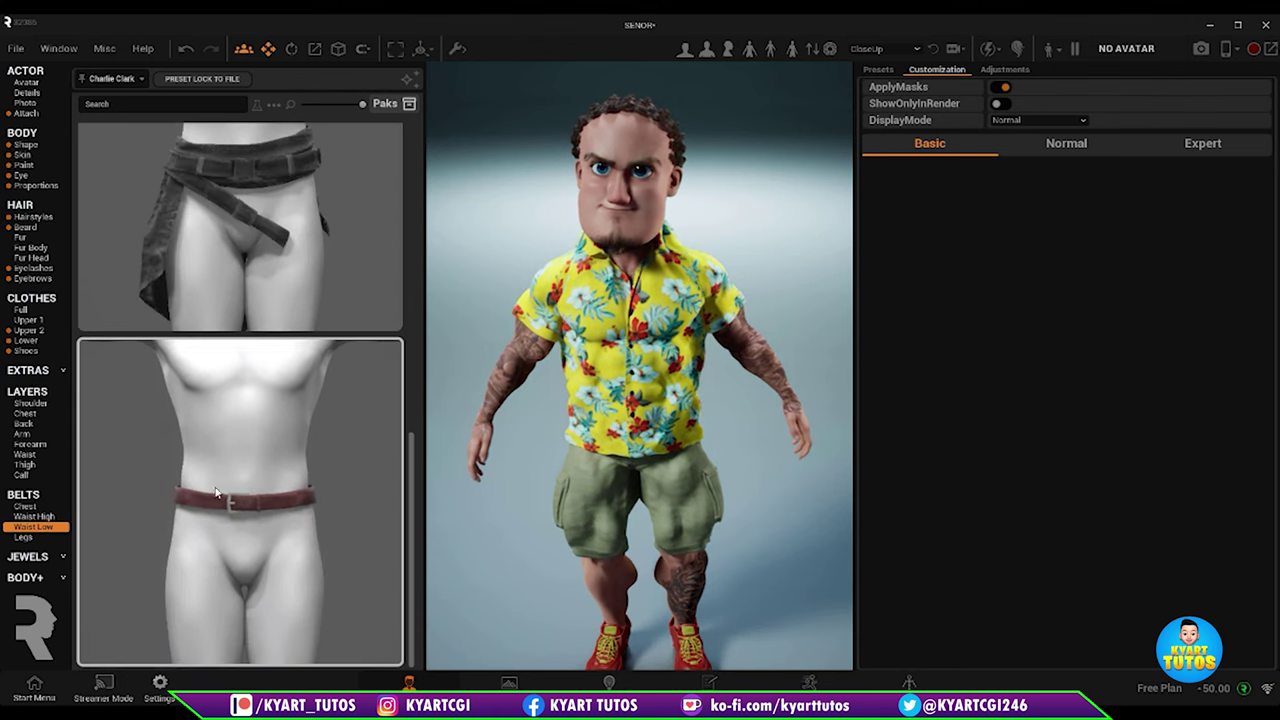
pyautogui.click(28, 538)
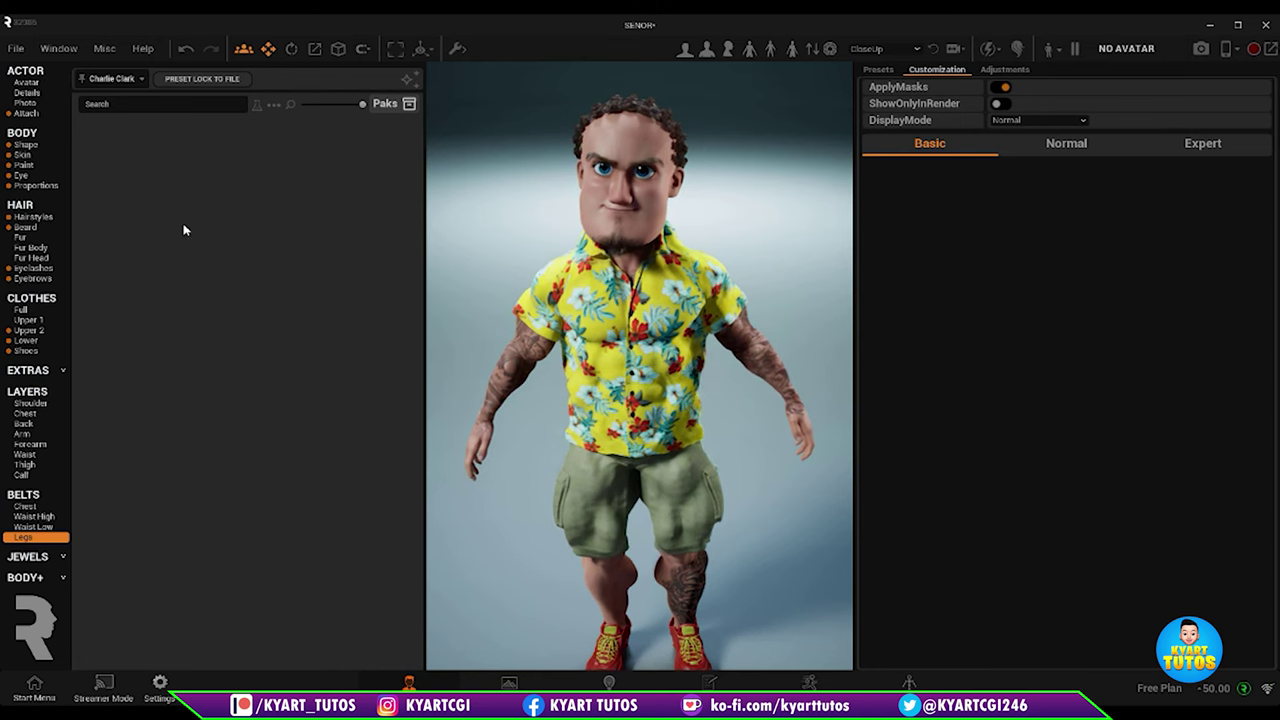
# Step: Give the character the layered neck jewel with the dark bar and tag pendant, and display its fit adjustments
pyautogui.click(28, 557)
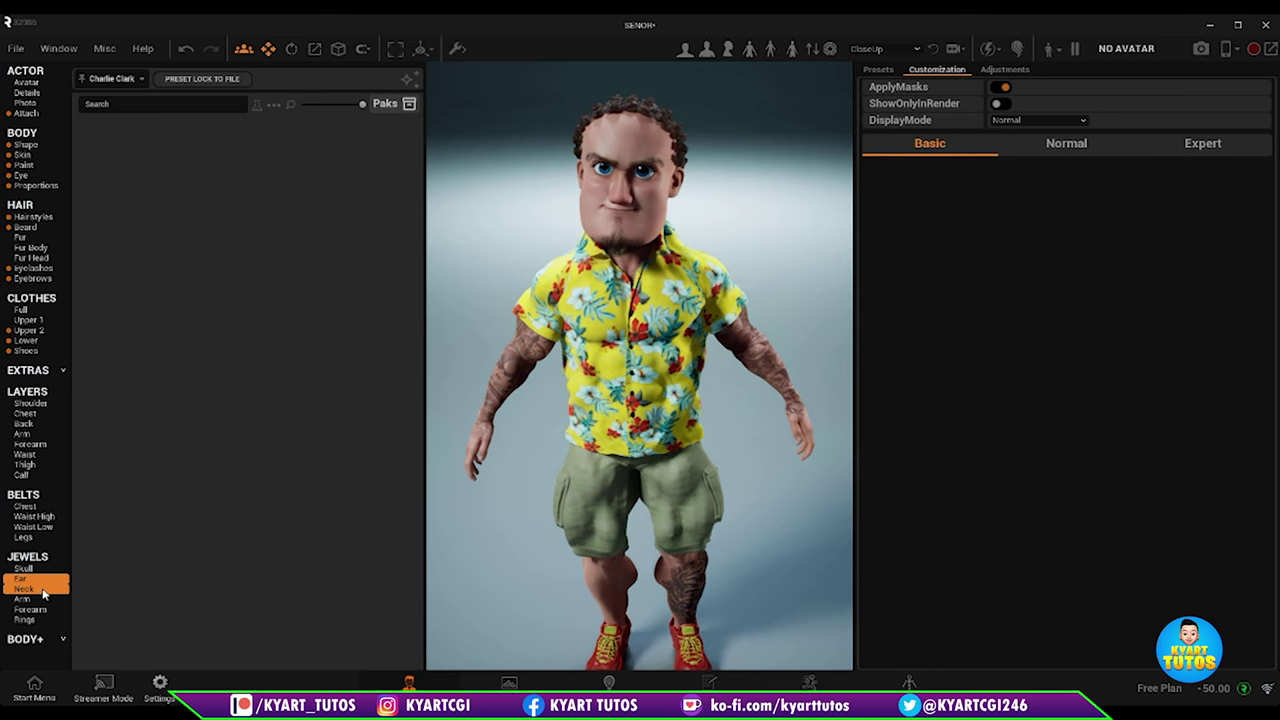
pyautogui.click(43, 591)
pyautogui.scroll(-5, 282, 316)
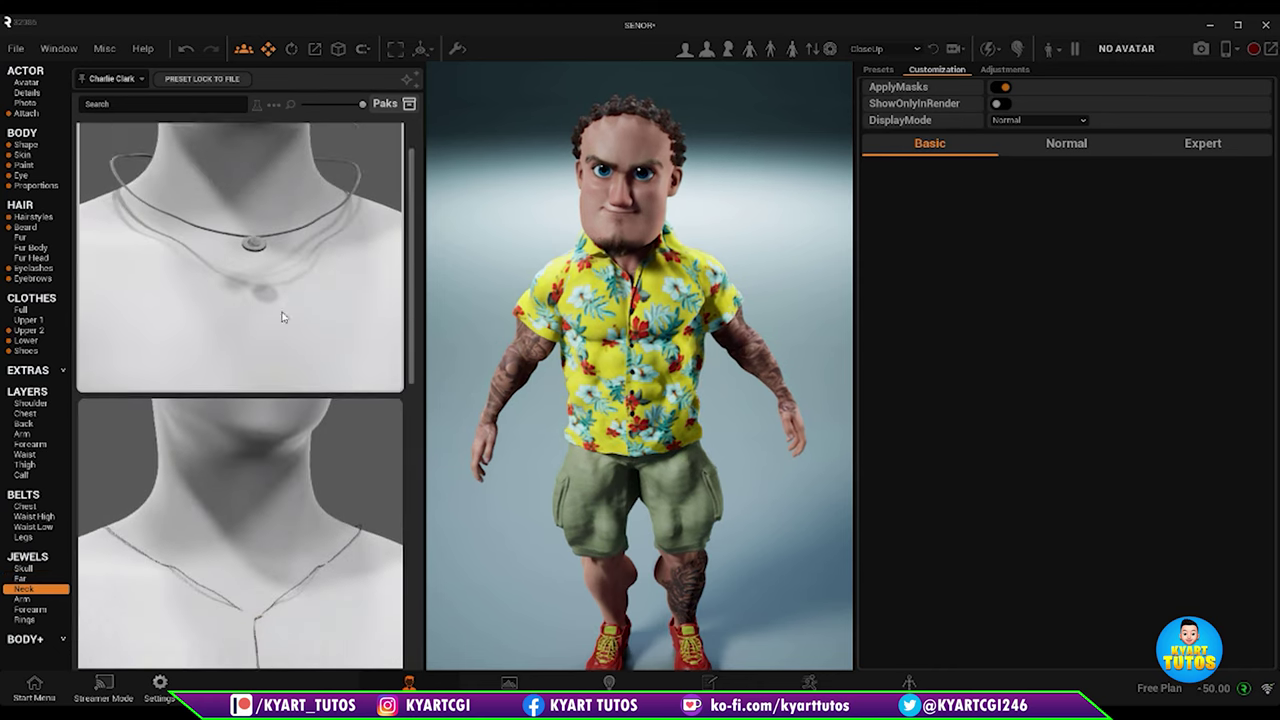
pyautogui.scroll(-5, 282, 316)
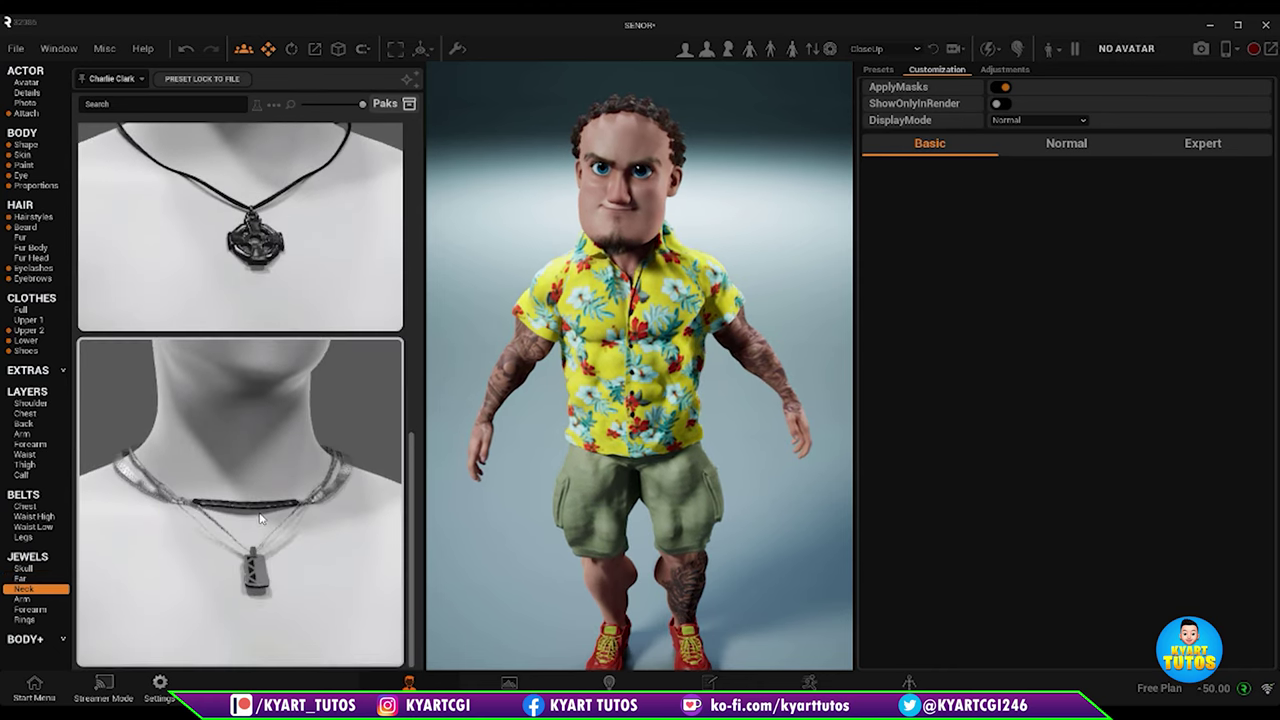
pyautogui.click(261, 517)
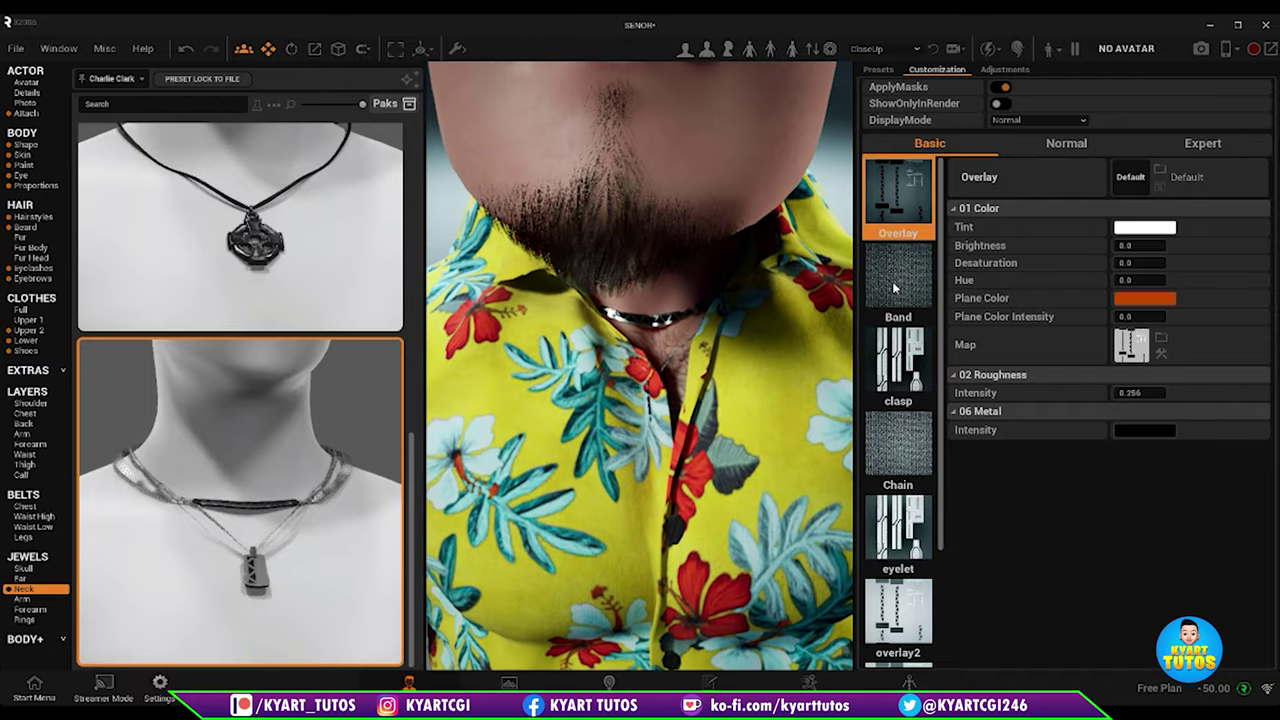
pyautogui.click(1001, 70)
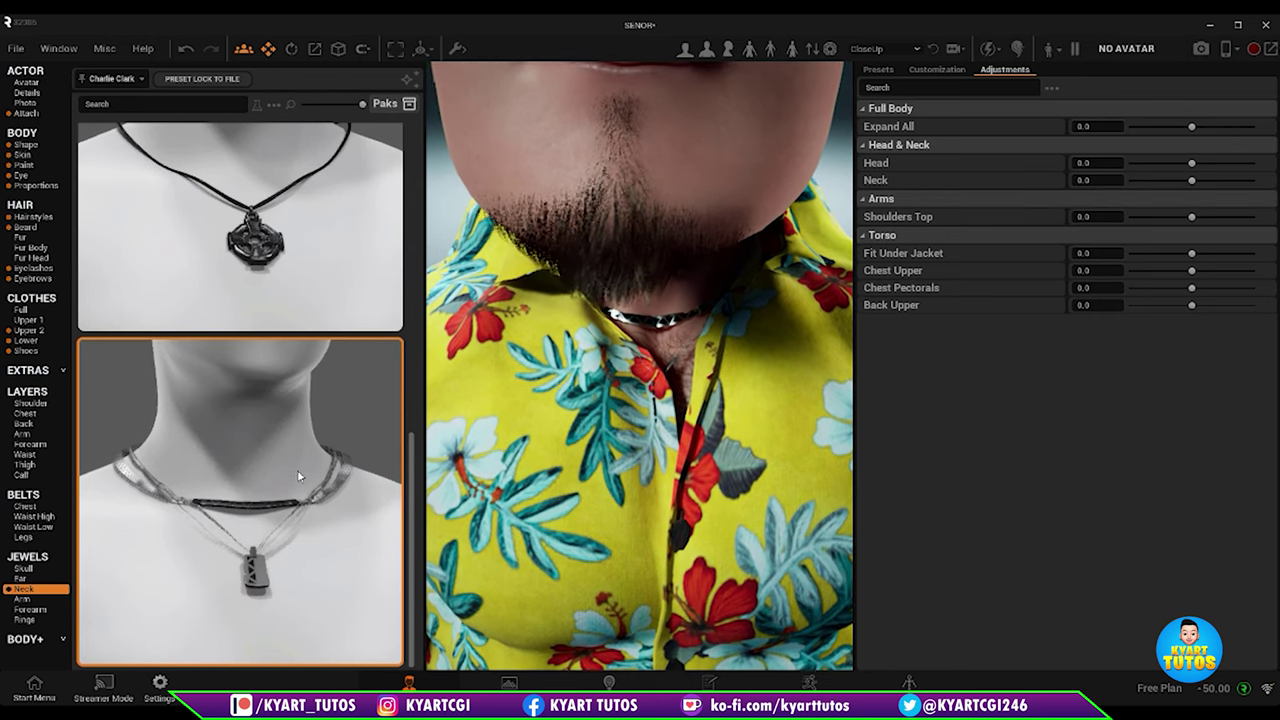
# Step: Check the Arm jewels, browse the Forearm jewels with smaller thumbnails, and apply the round dark-faced watch with the striped strap
pyautogui.click(32, 600)
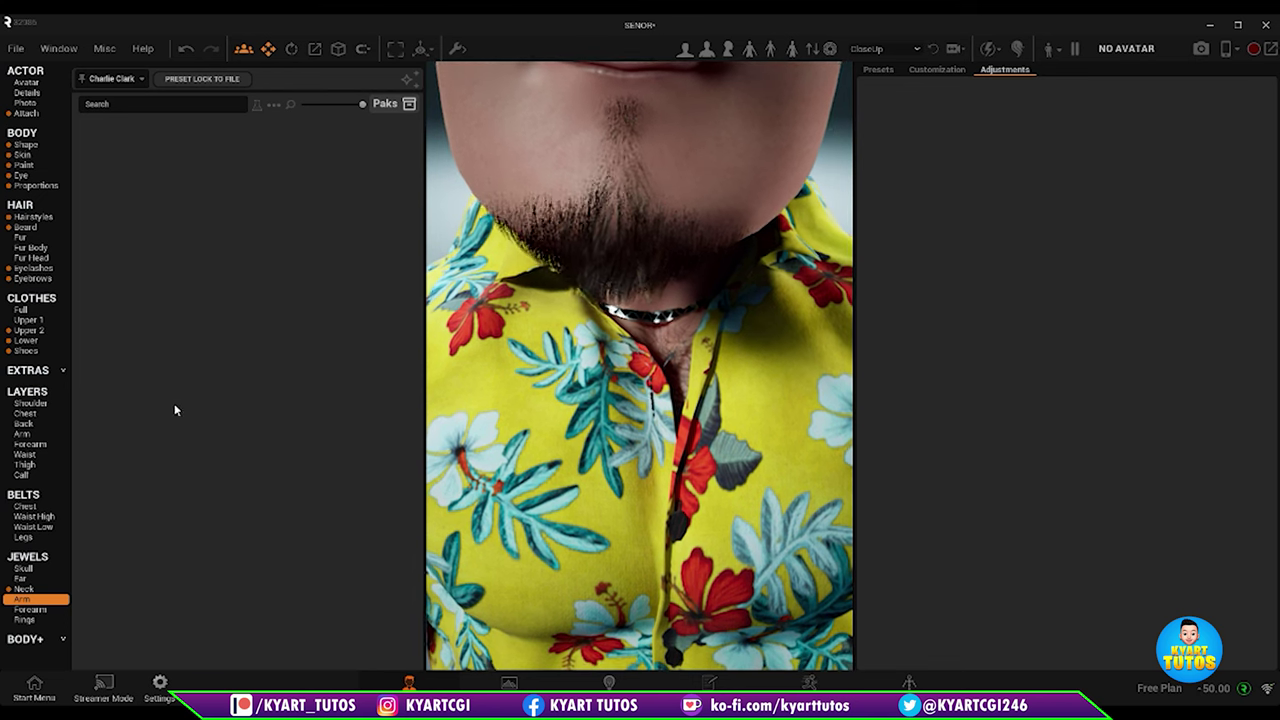
pyautogui.click(29, 610)
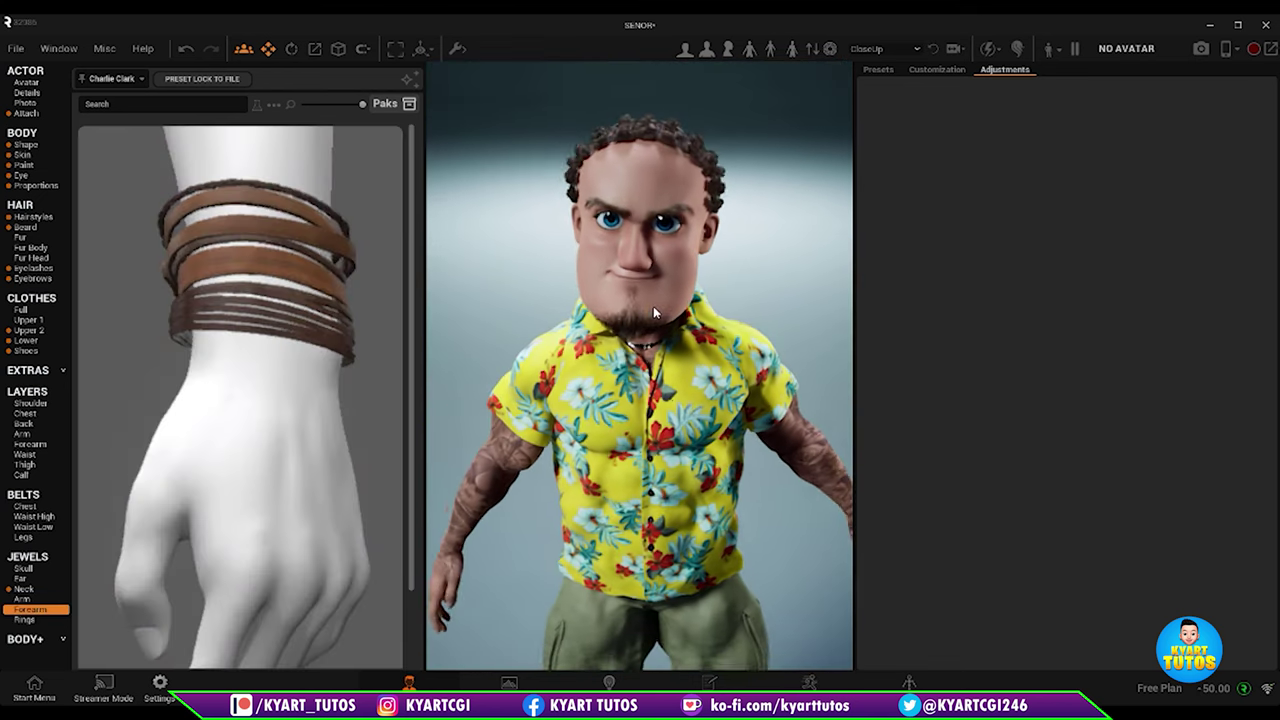
pyautogui.scroll(-3, 354, 365)
pyautogui.scroll(-5, 355, 371)
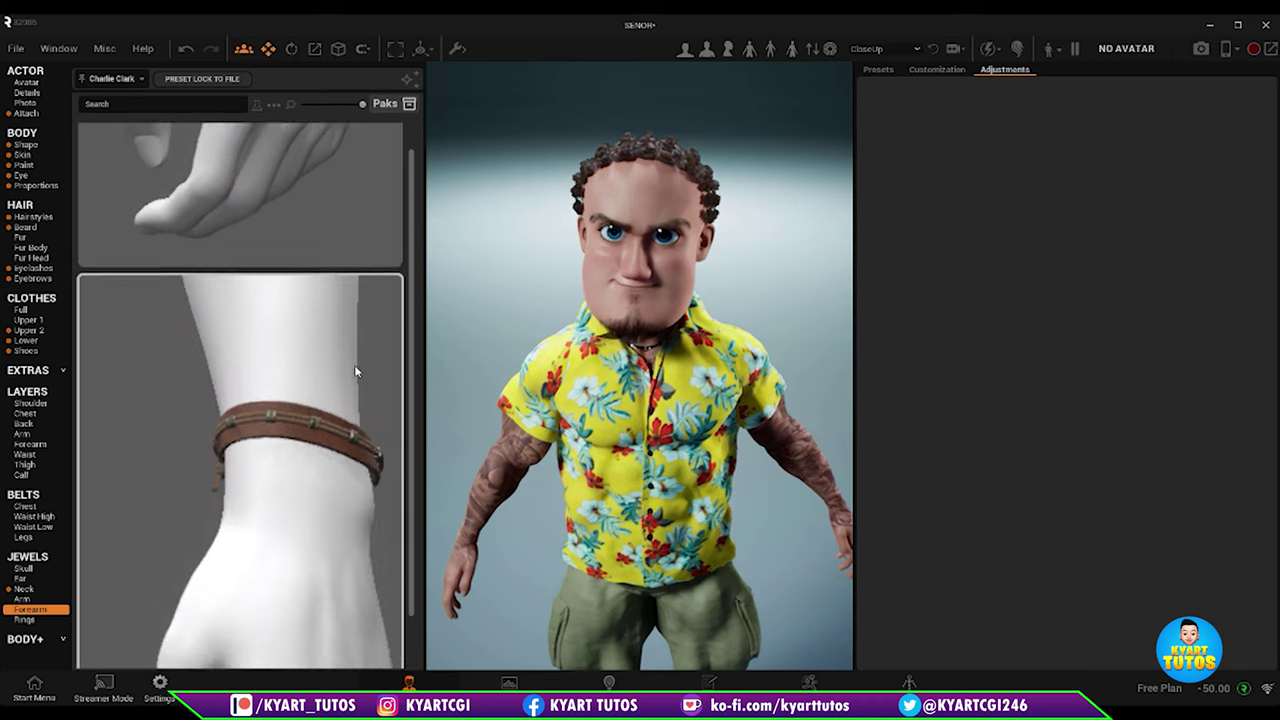
pyautogui.scroll(-3, 355, 371)
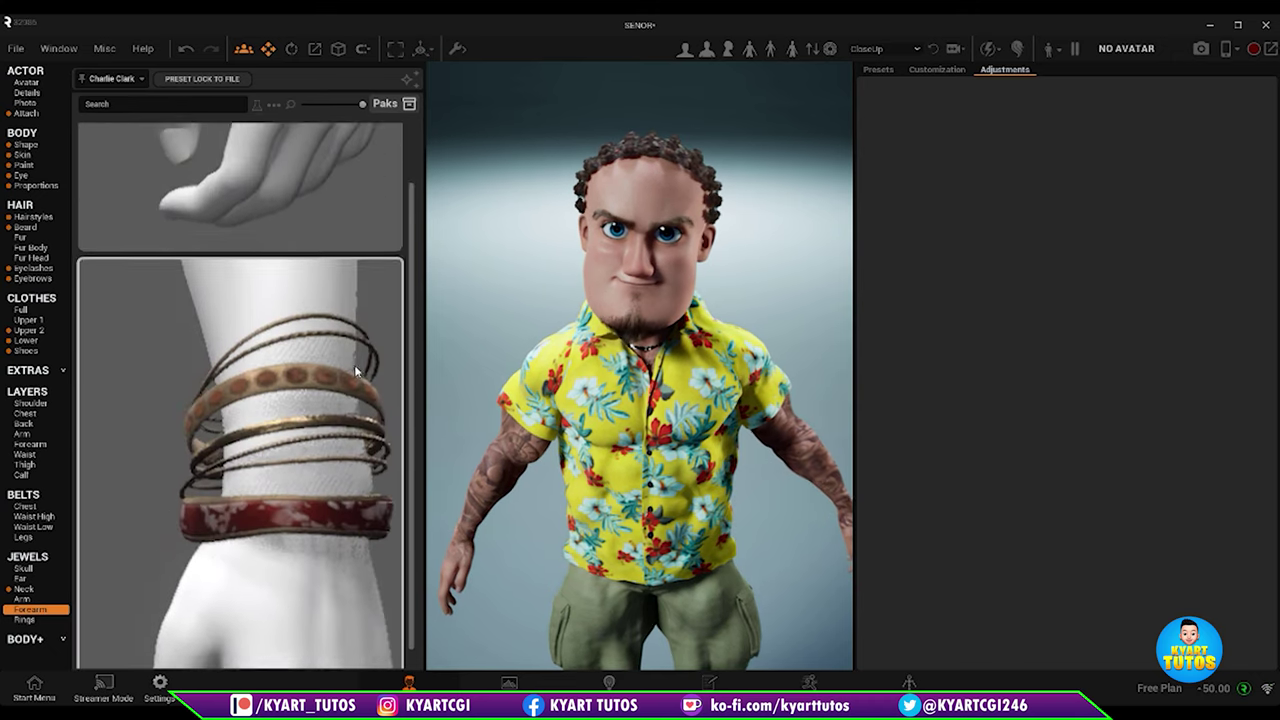
pyautogui.moveTo(358, 105); pyautogui.dragTo(339, 104)
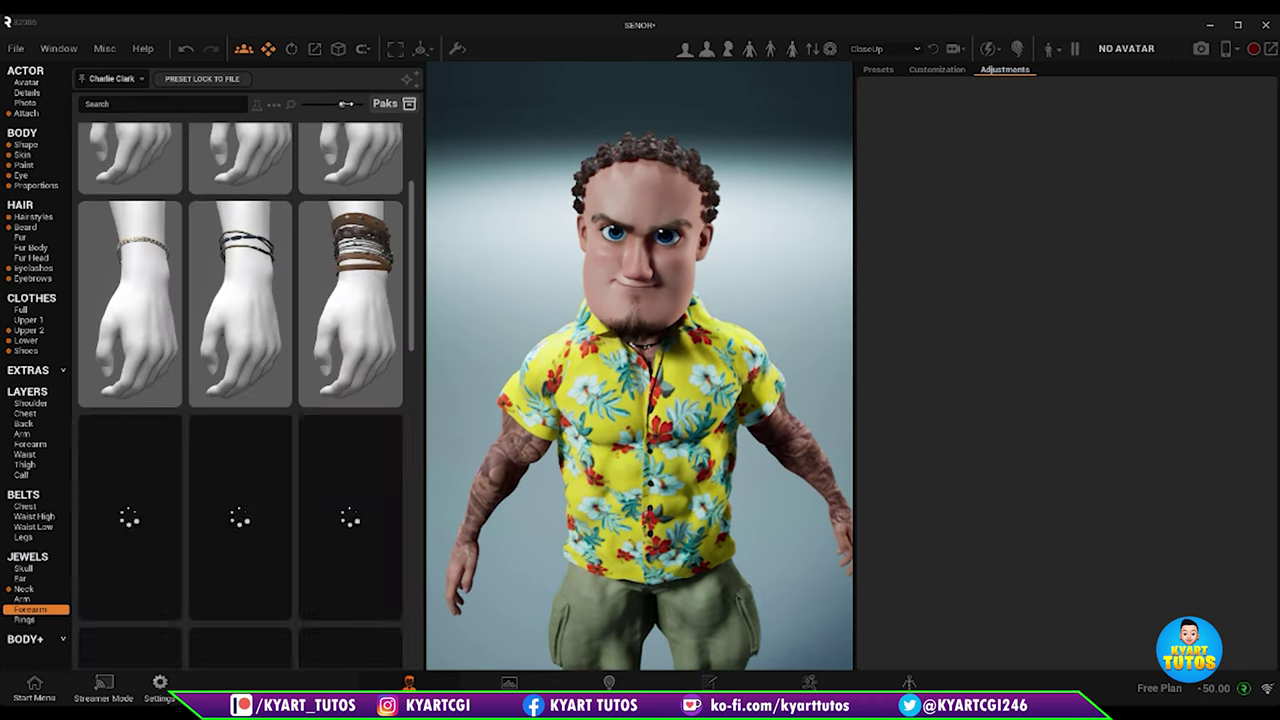
pyautogui.scroll(-5, 381, 288)
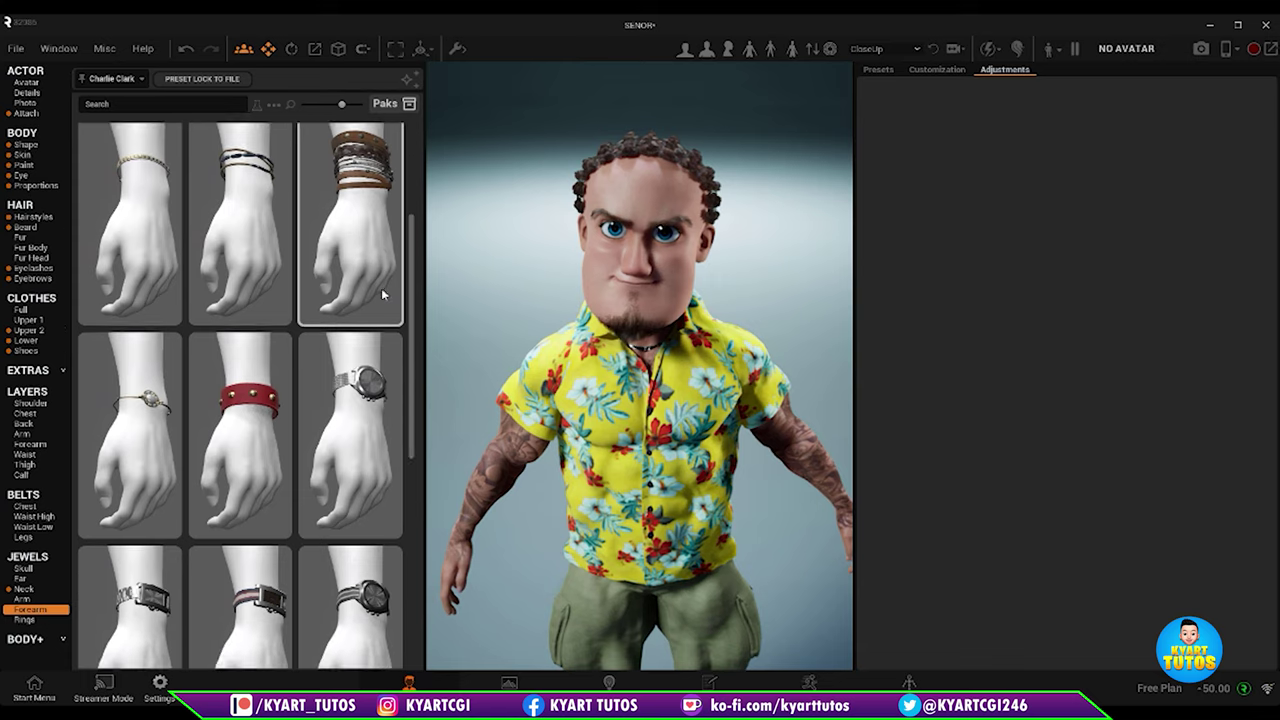
pyautogui.scroll(-2, 381, 288)
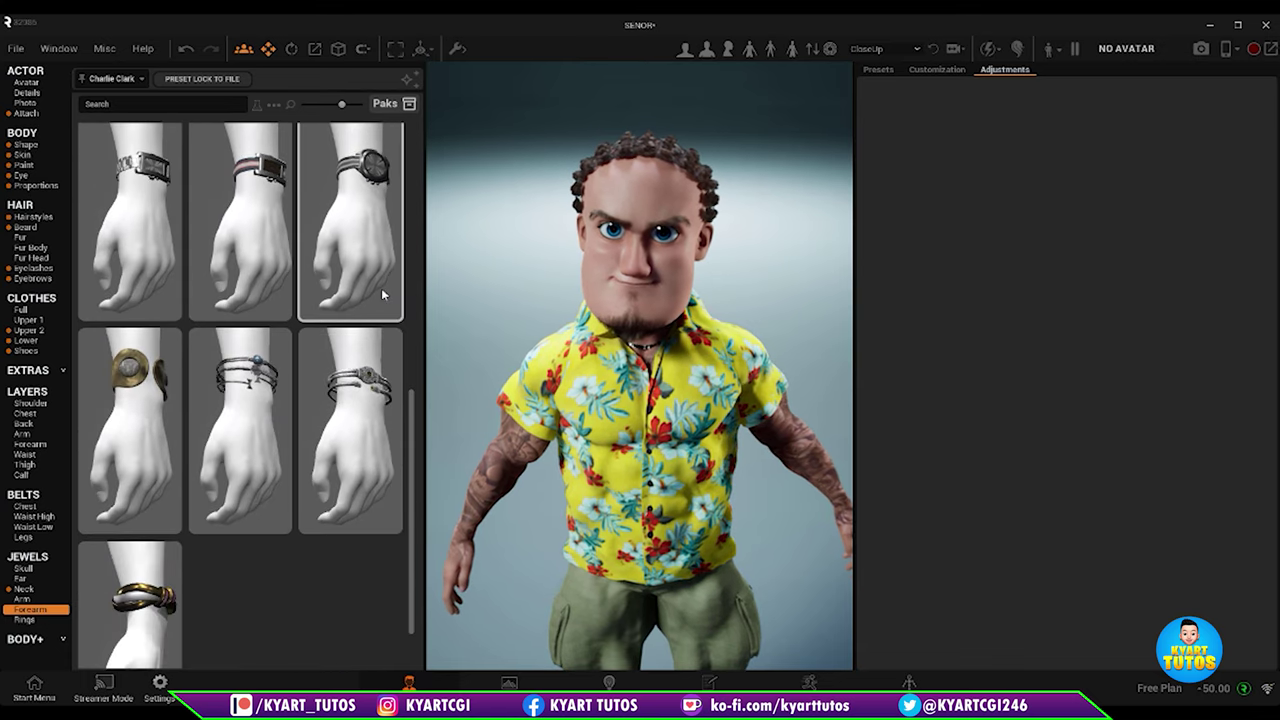
pyautogui.scroll(2, 381, 288)
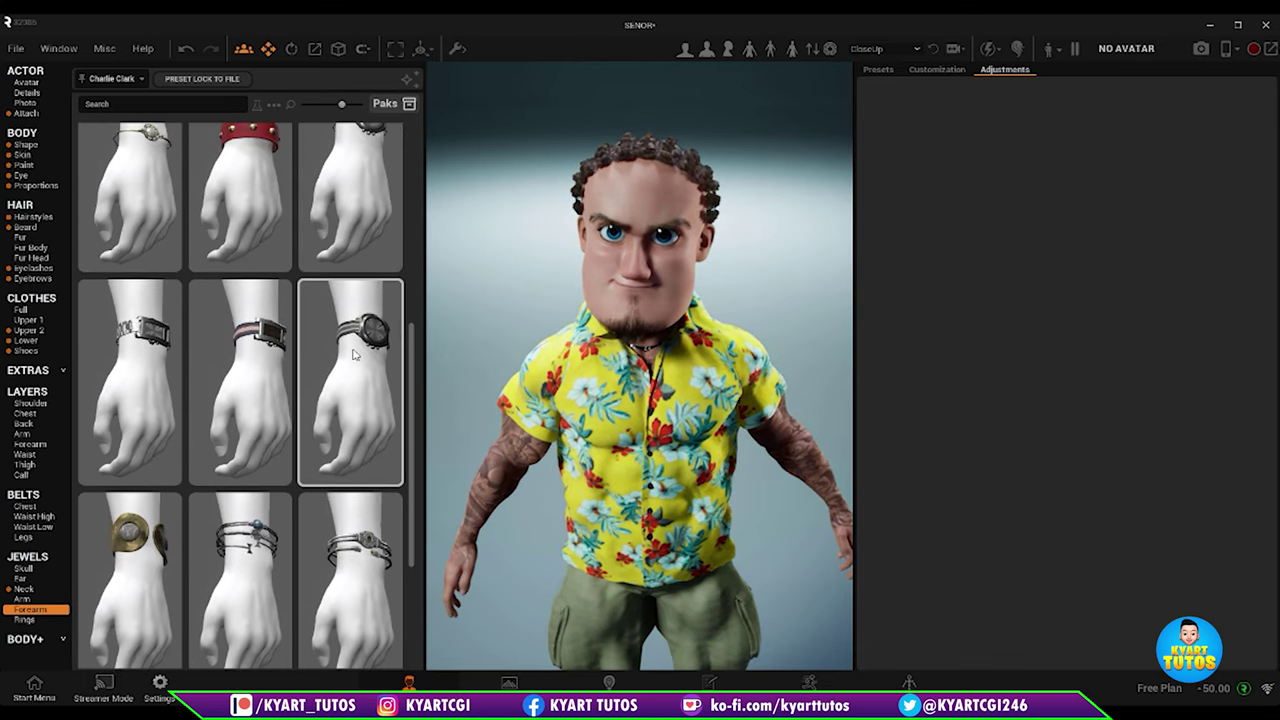
pyautogui.click(352, 354)
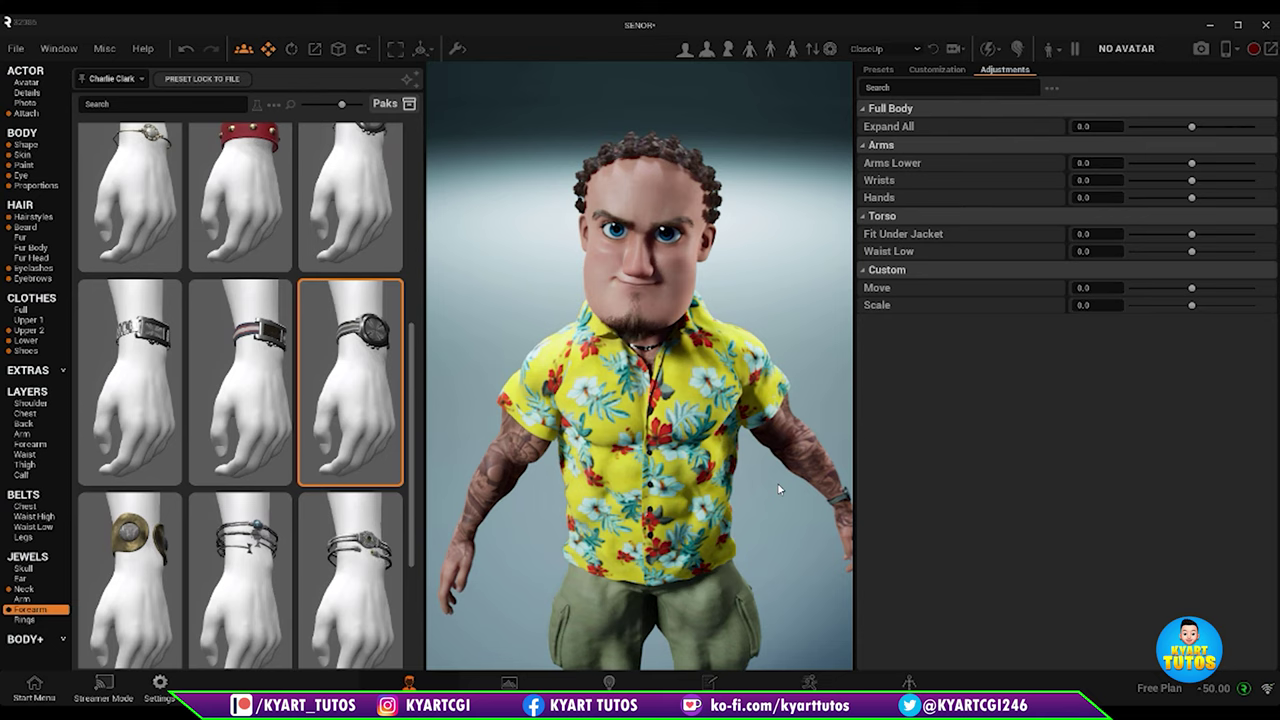
# Step: Examine the full range of Forearm bracelets and watches for alternatives to the applied watch
pyautogui.scroll(-5, 778, 484)
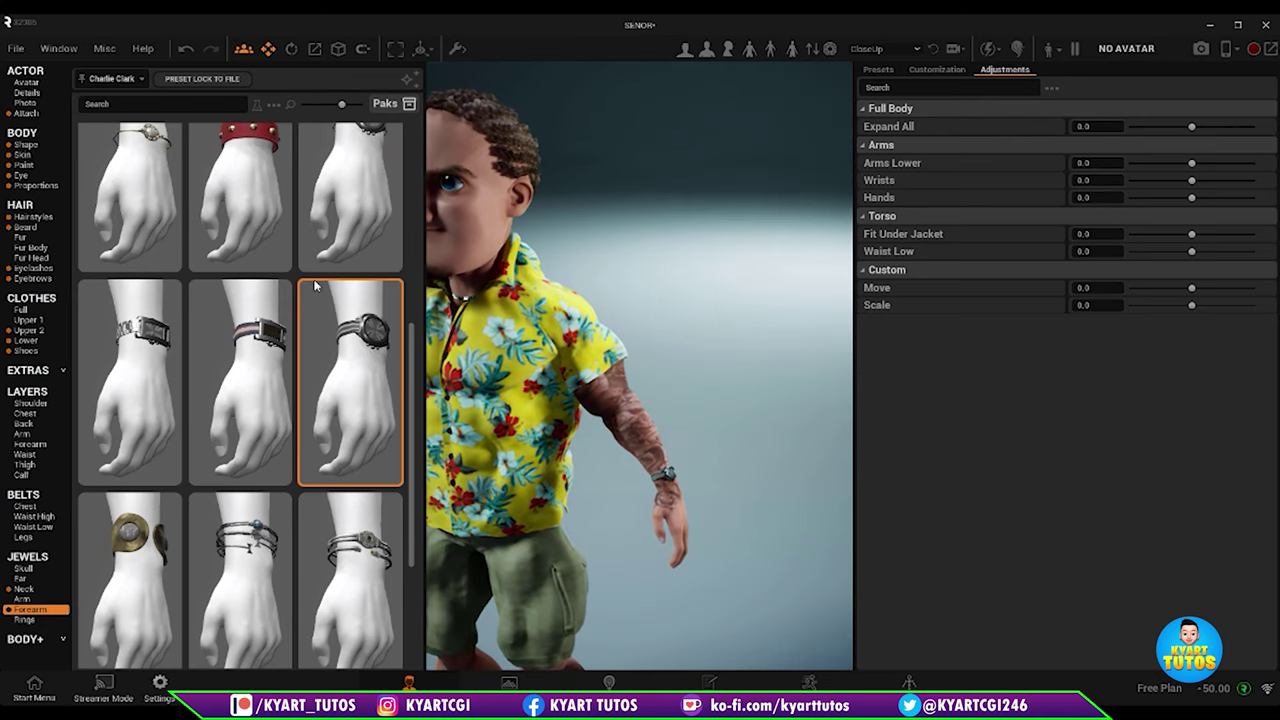
pyautogui.scroll(2, 314, 306)
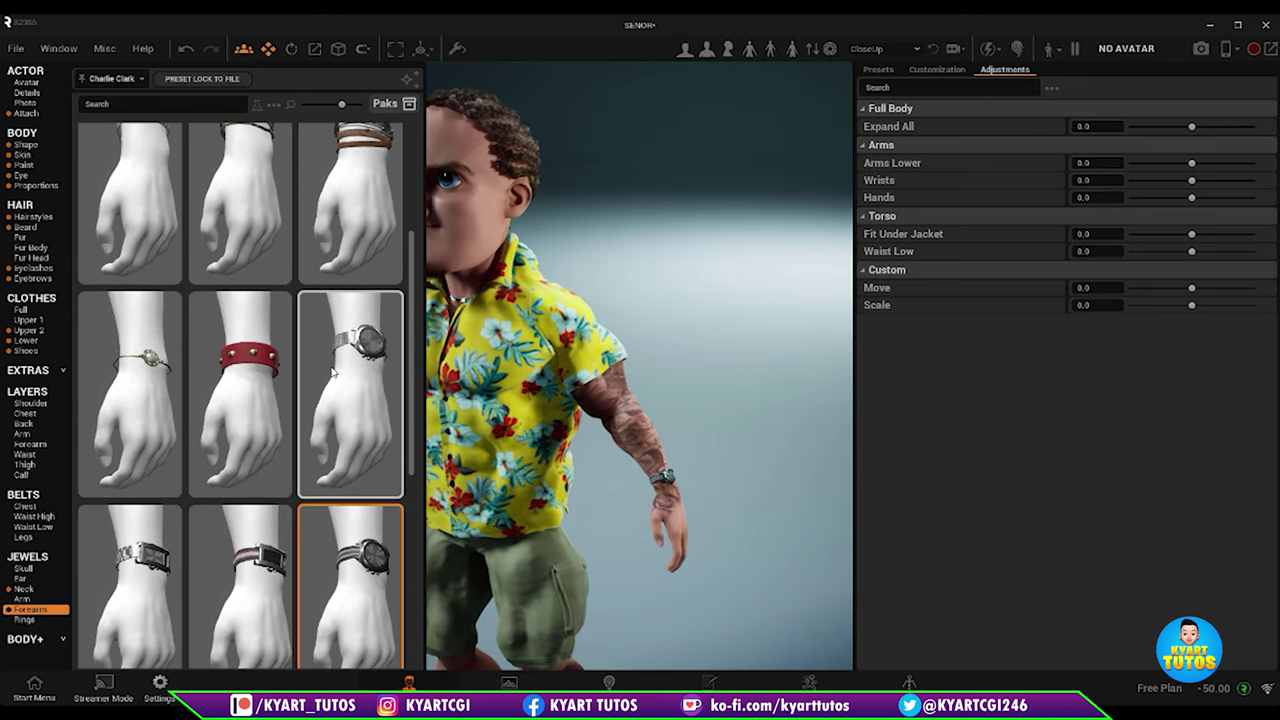
pyautogui.scroll(4, 332, 372)
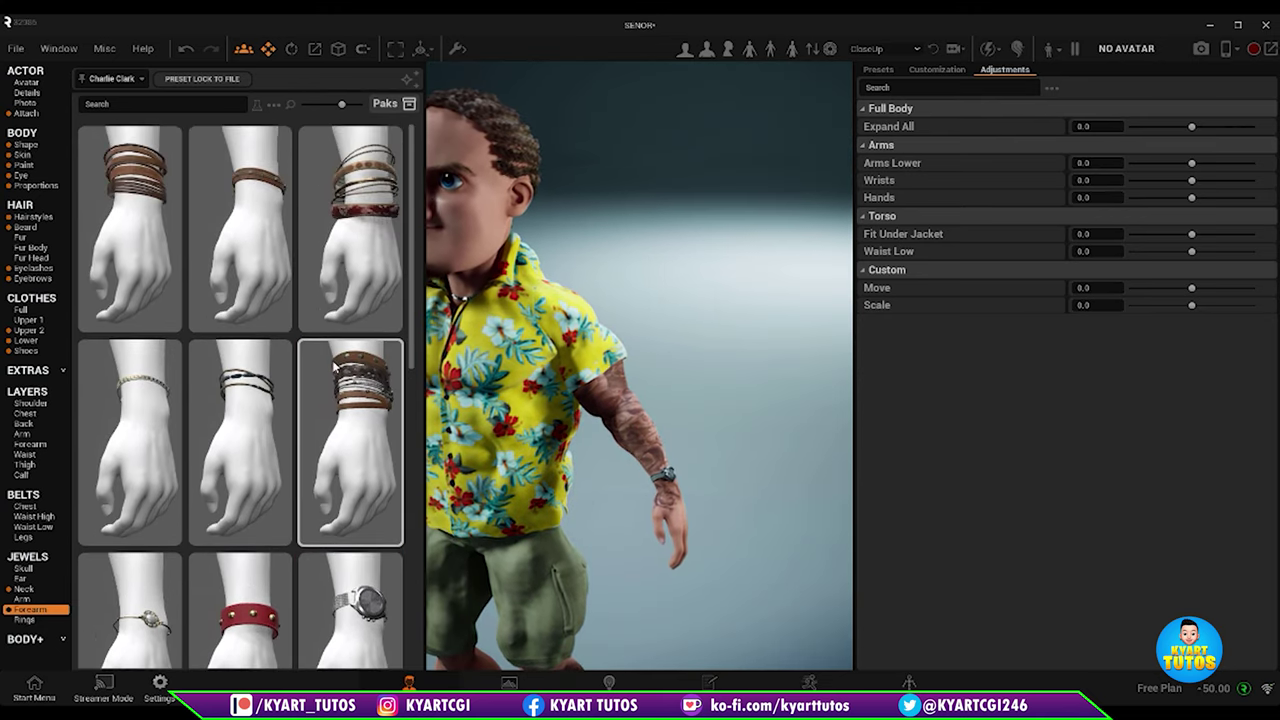
pyautogui.scroll(-6, 334, 367)
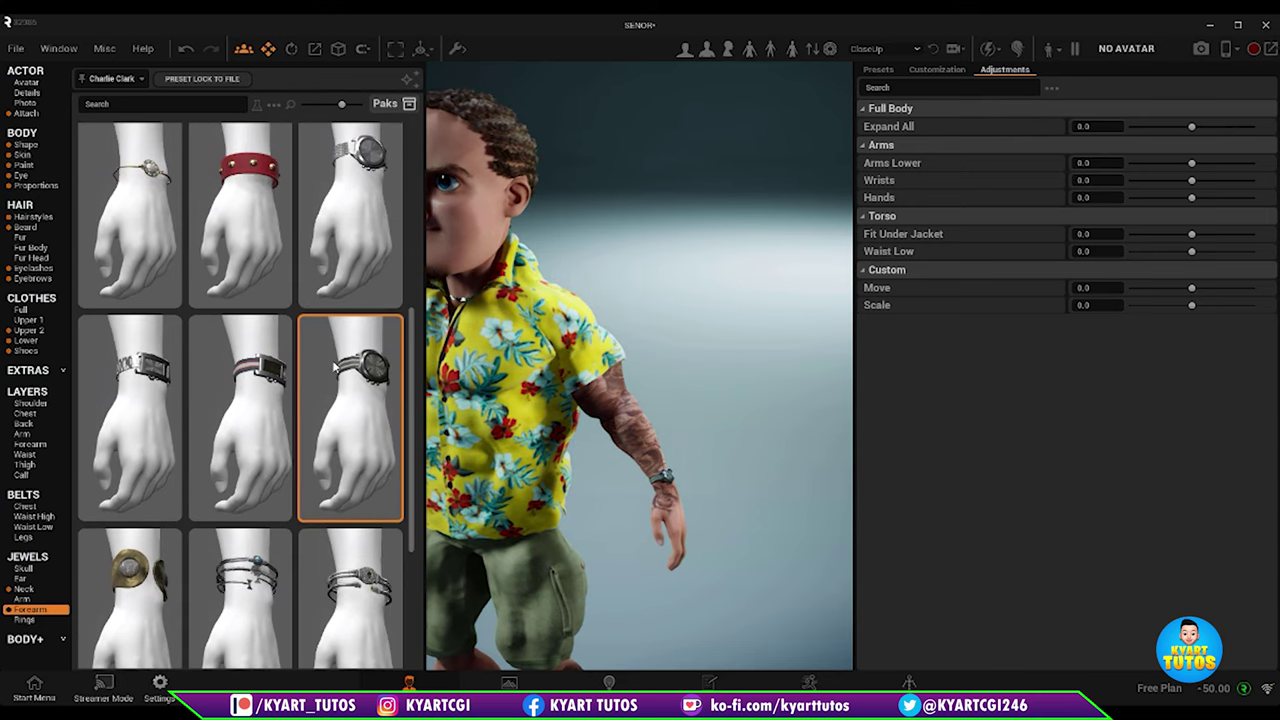
pyautogui.scroll(-2, 334, 367)
pyautogui.scroll(-3, 364, 356)
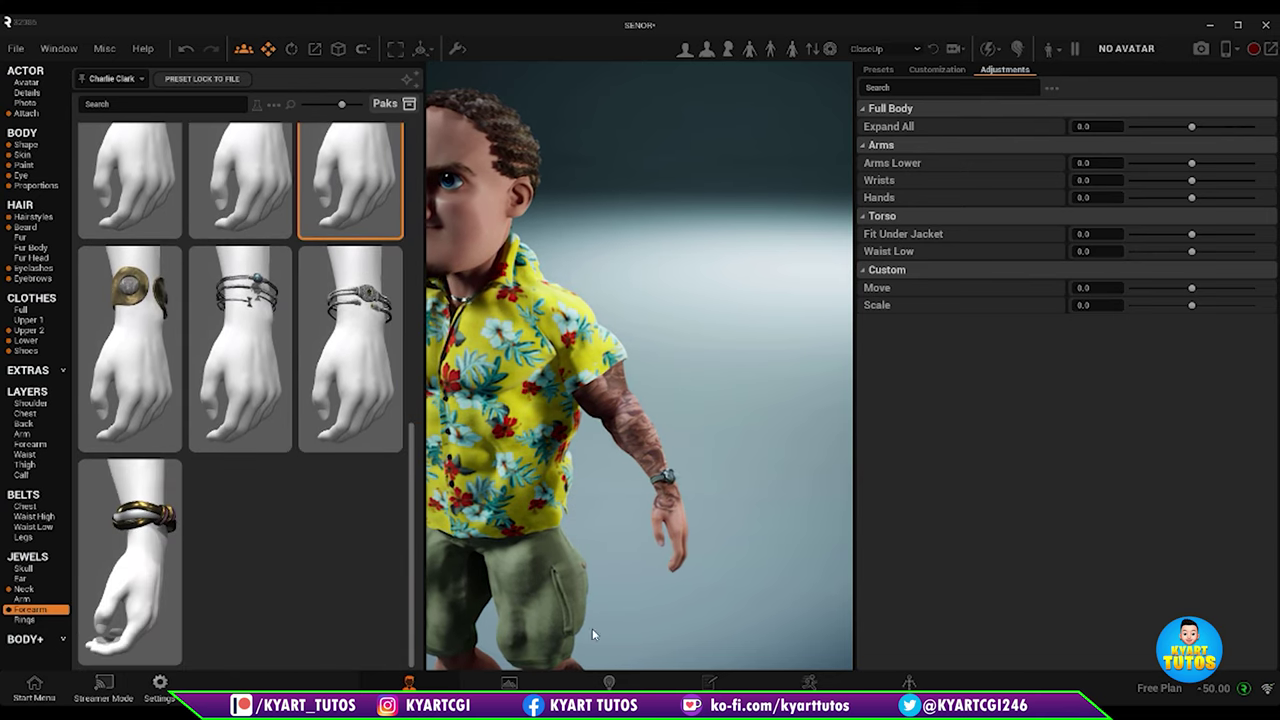
# Step: Set the watch's Expand All adjustment to 0.21043 while viewing the wrist up close
pyautogui.scroll(5, 664, 570)
pyautogui.moveTo(664, 570); pyautogui.dragTo(630, 548, button='right')
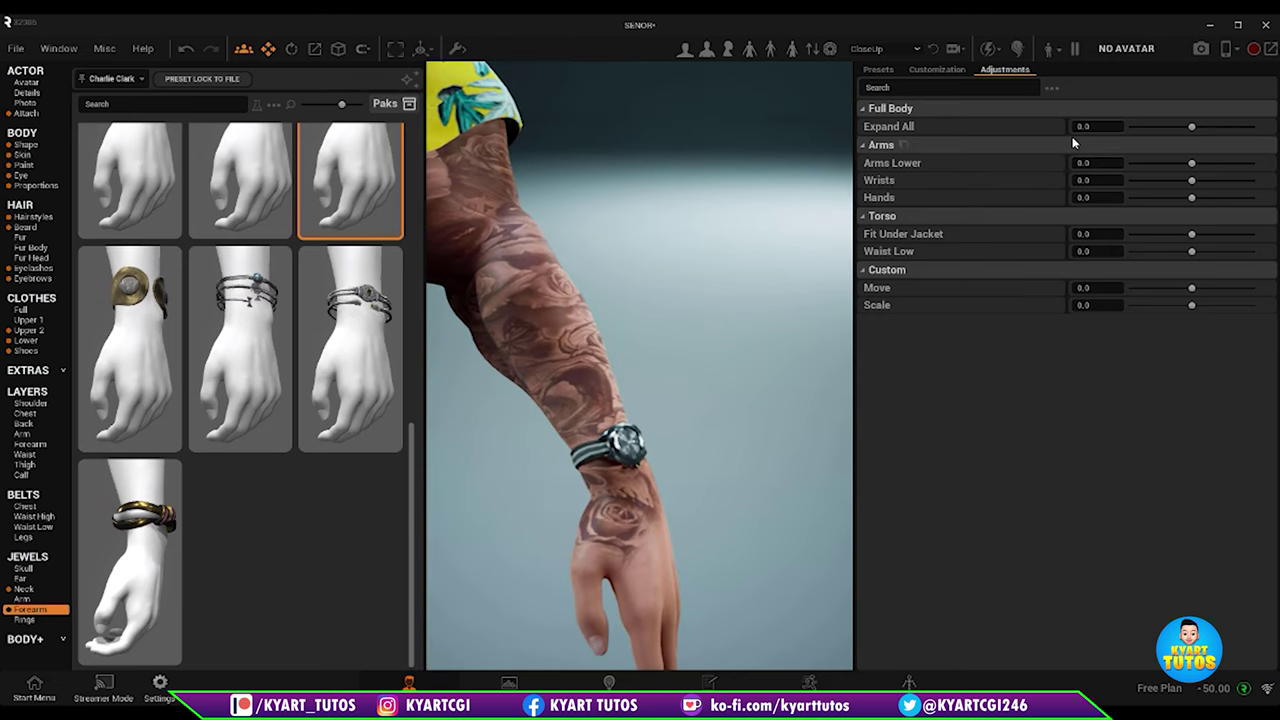
pyautogui.moveTo(1191, 126)
pyautogui.mouseDown()
pyautogui.moveTo(1220, 126)
pyautogui.moveTo(1198, 126)
pyautogui.mouseUp()
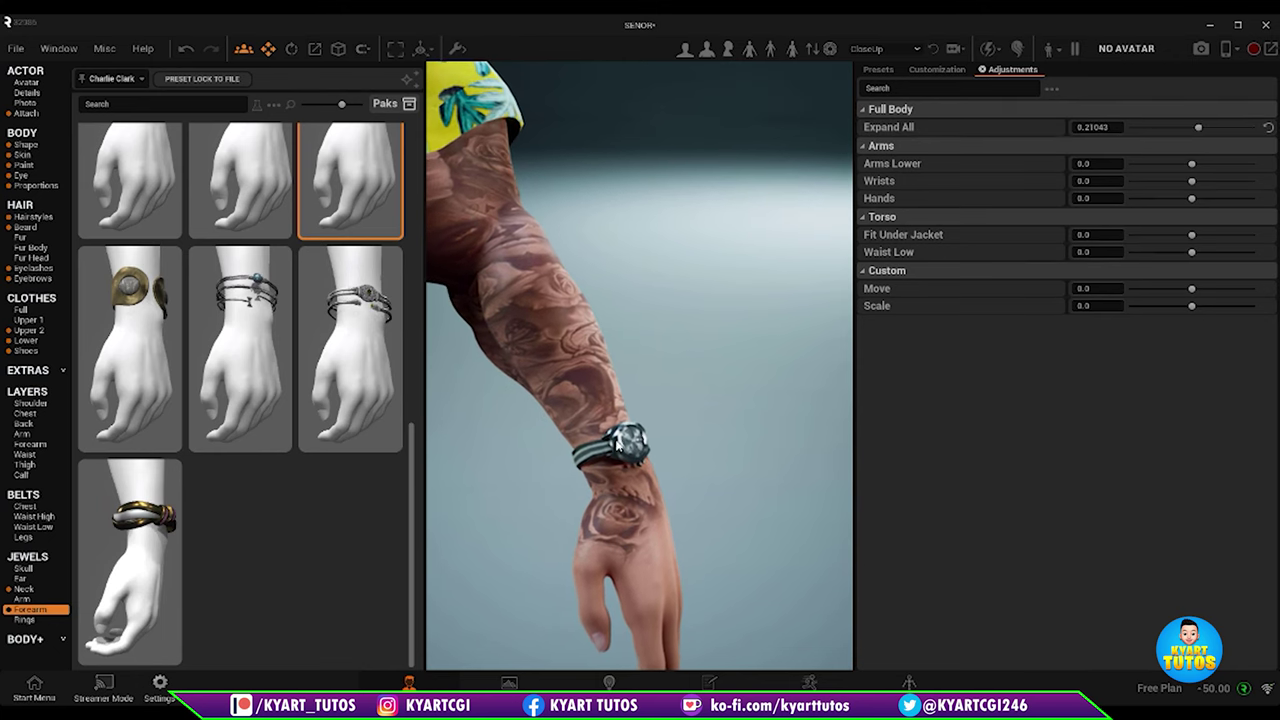
# Step: Compare the watch's colour presets and apply the white-cased version with the striped strap
pyautogui.scroll(-5, 537, 420)
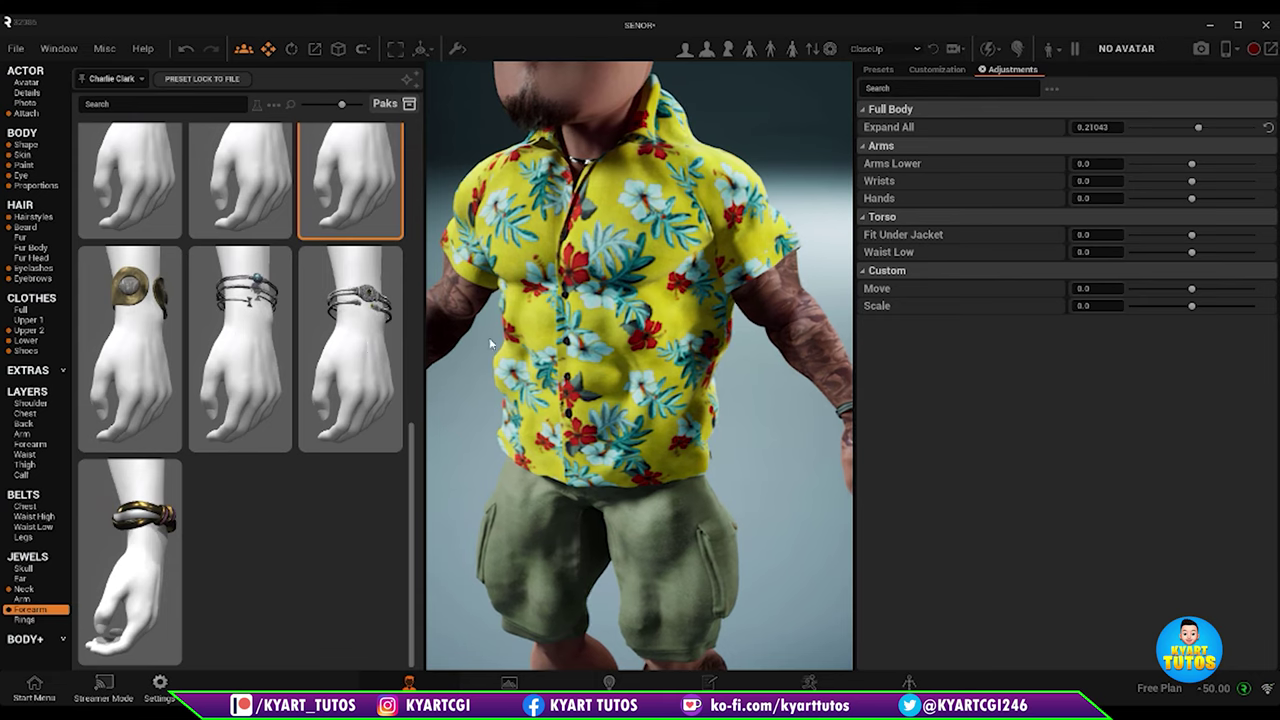
pyautogui.moveTo(489, 337); pyautogui.dragTo(540, 340)
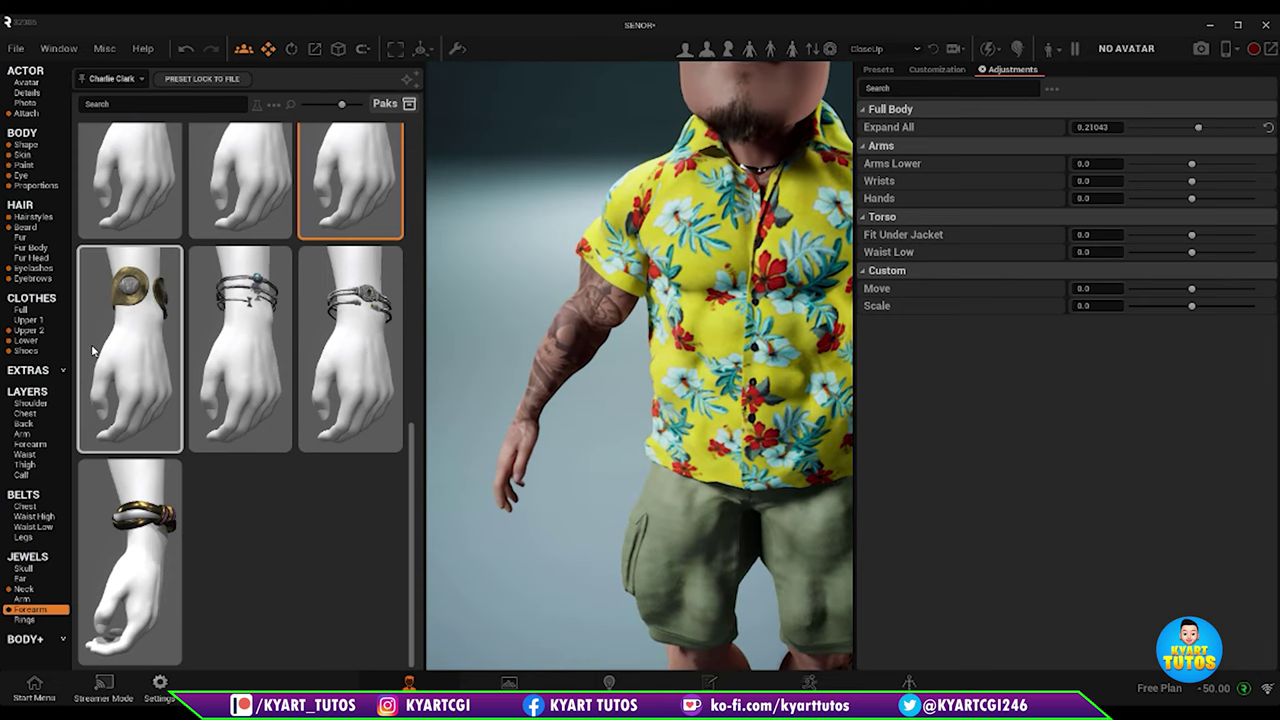
pyautogui.click(937, 70)
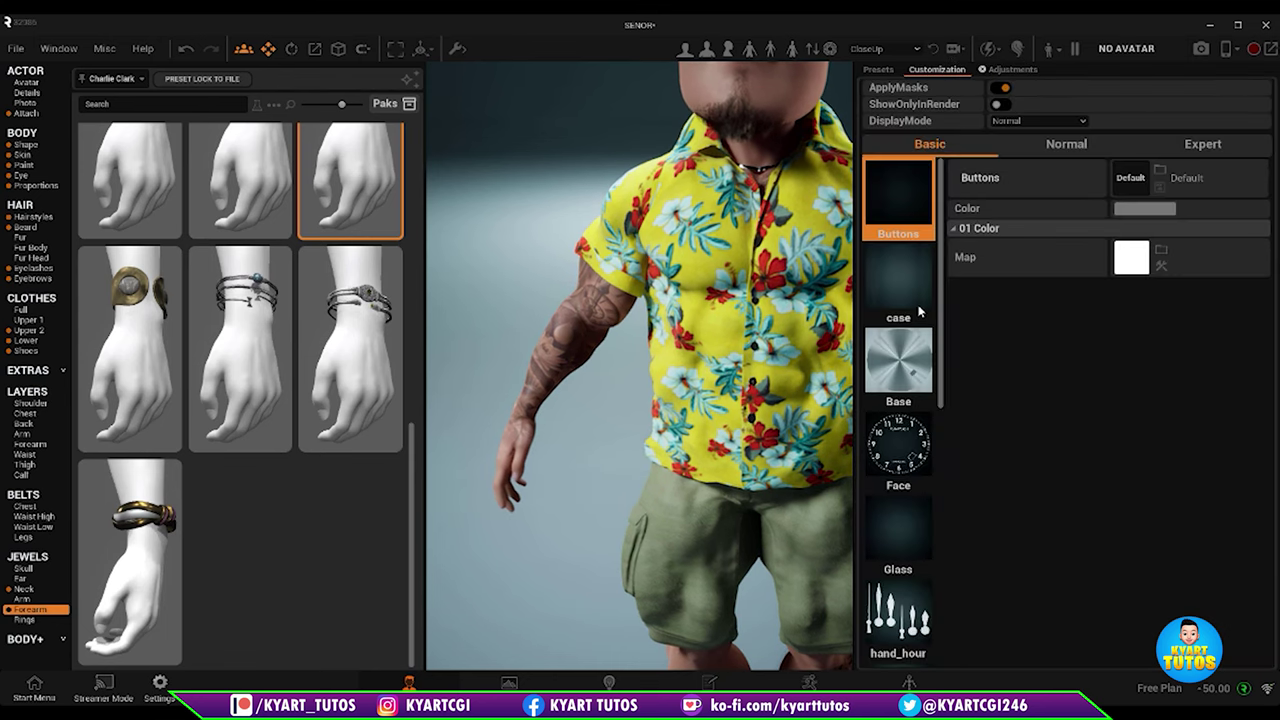
pyautogui.click(878, 69)
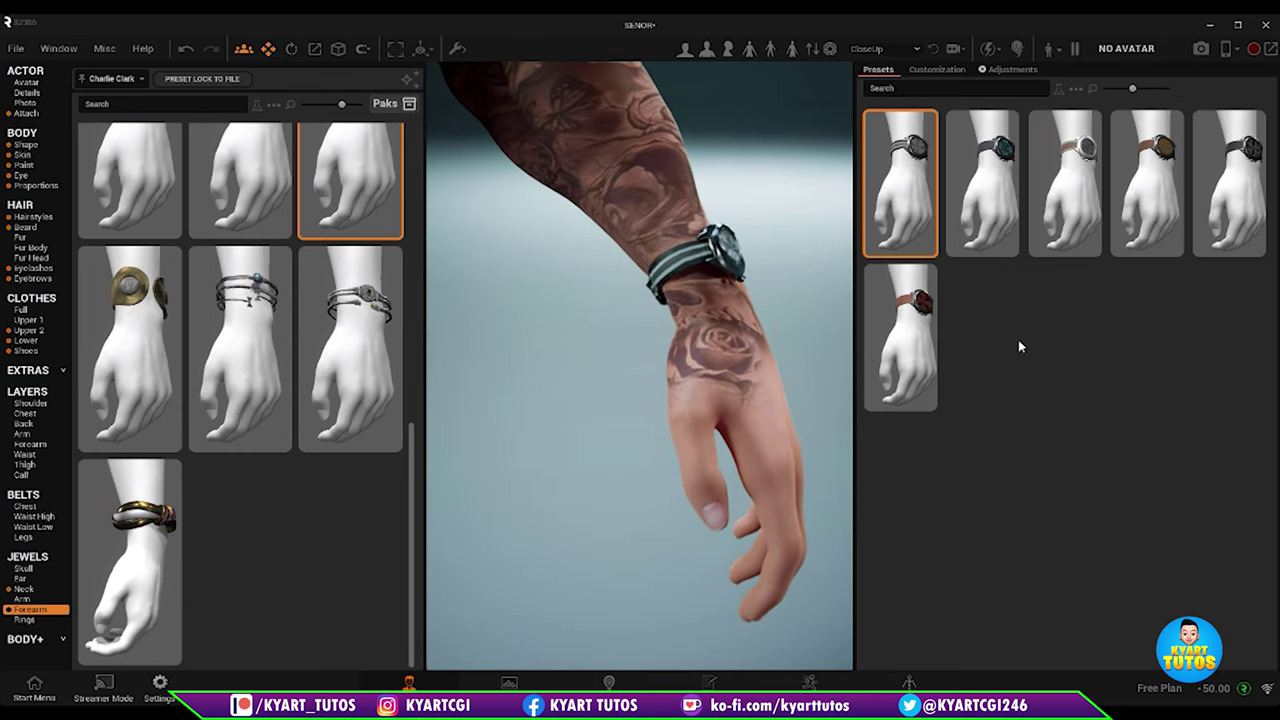
pyautogui.click(926, 318)
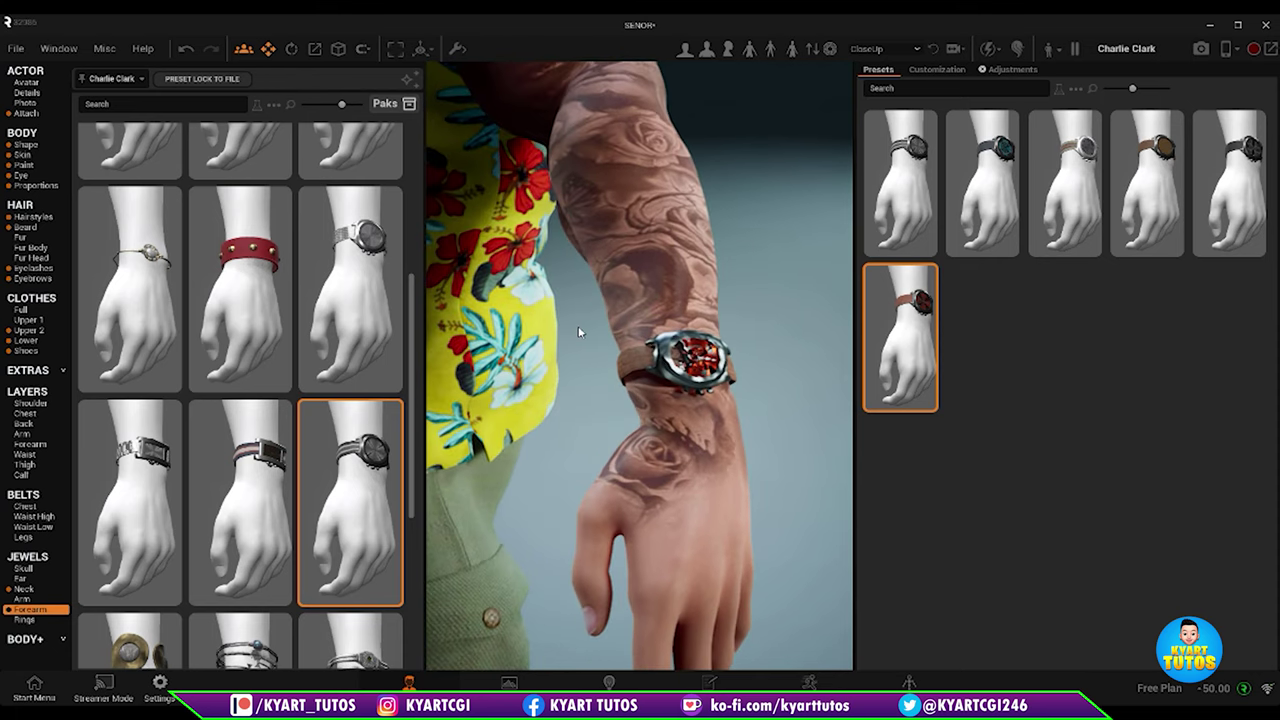
pyautogui.click(1010, 205)
pyautogui.click(1065, 205)
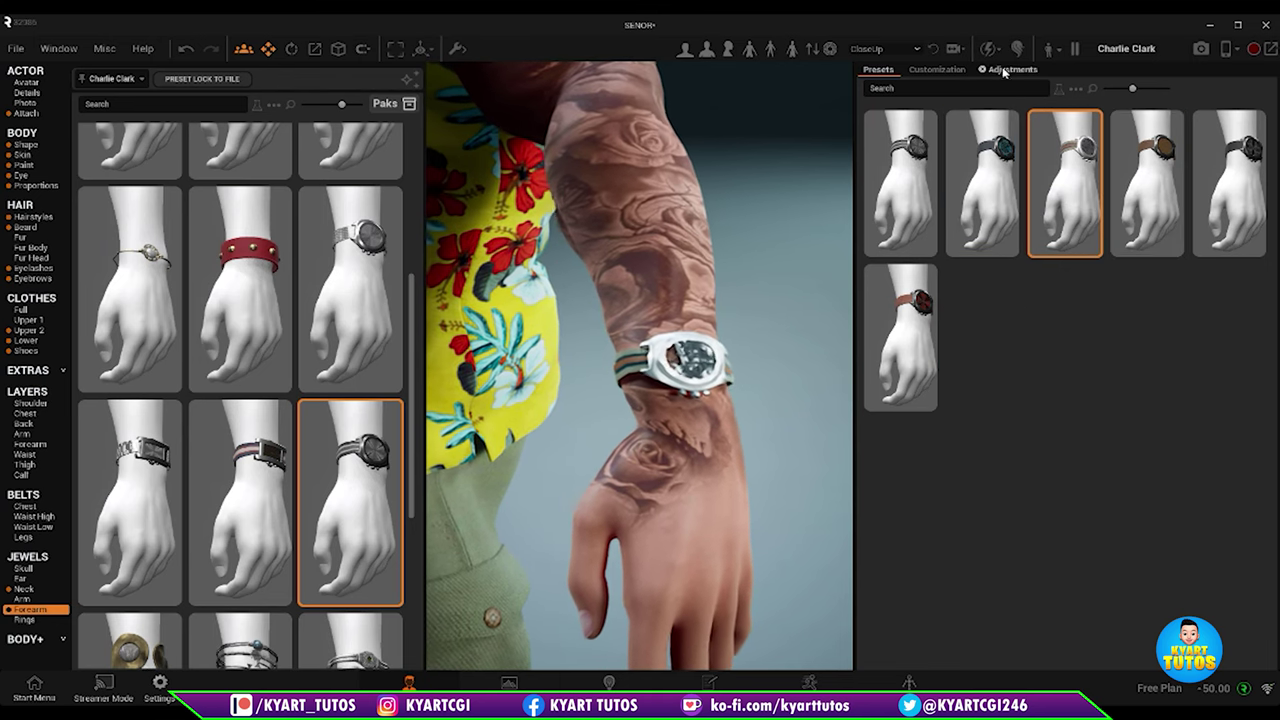
# Step: Refine the watch's fit with Expand All 0.020953, Hands -0.042206, Fit Under Jacket -0.021153, Move 0.505172 and Scale -0.021153
pyautogui.click(937, 69)
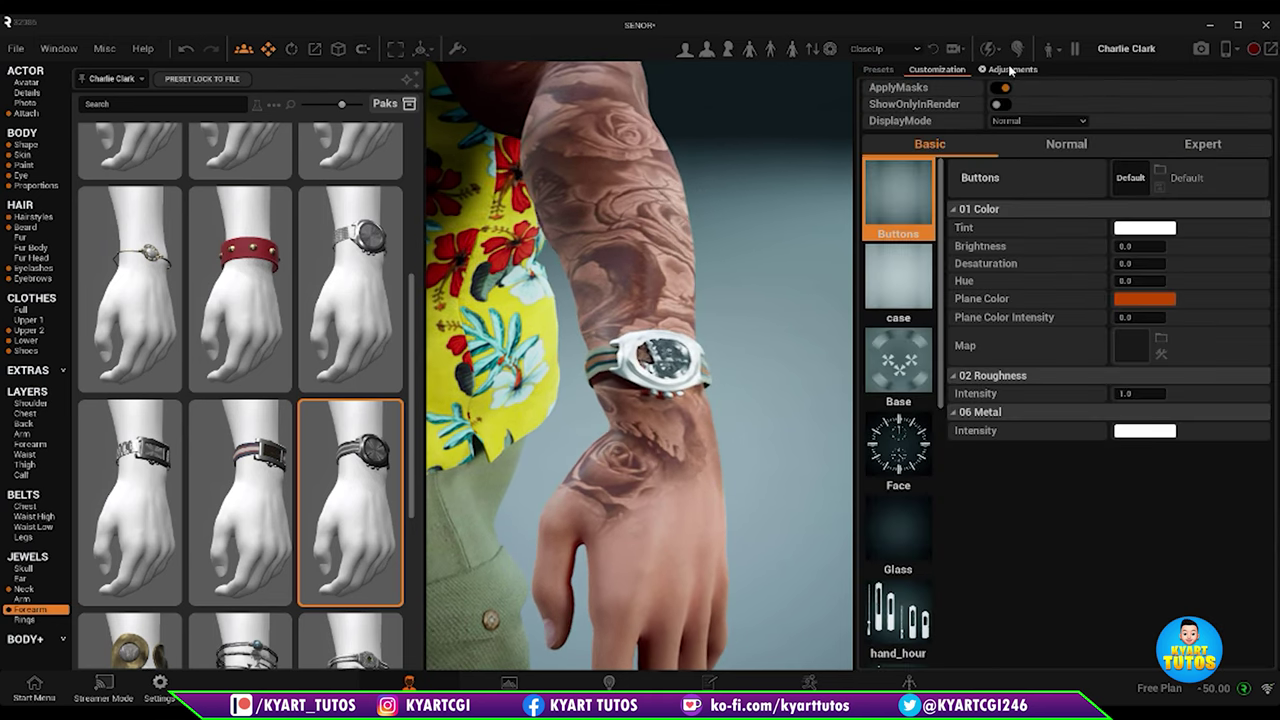
pyautogui.click(1008, 69)
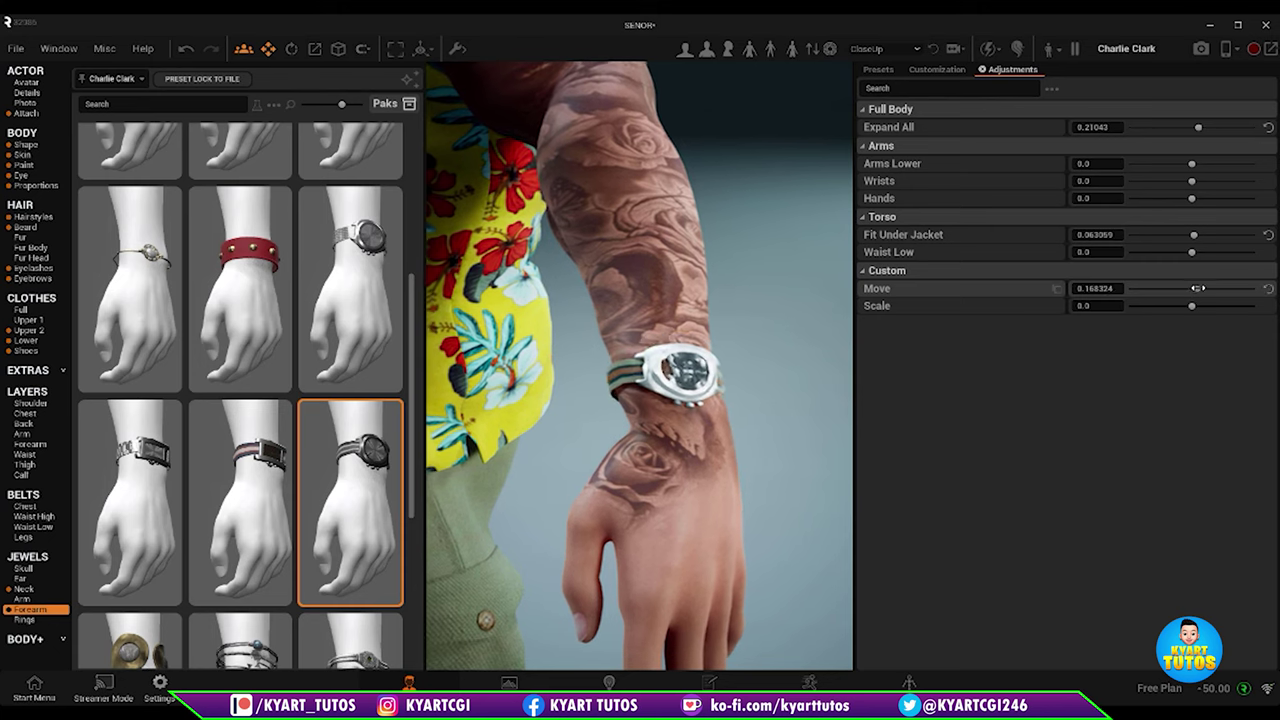
pyautogui.moveTo(1195, 289); pyautogui.dragTo(1177, 300)
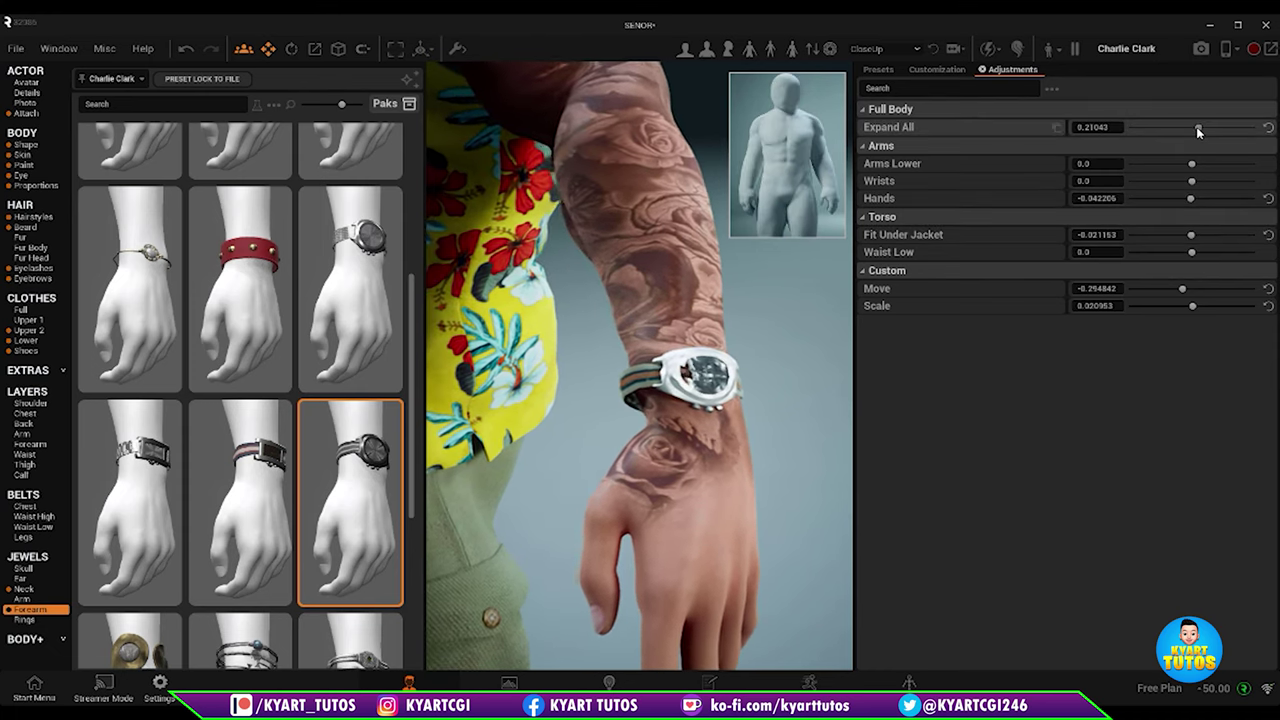
pyautogui.moveTo(1198, 131); pyautogui.dragTo(1192, 127)
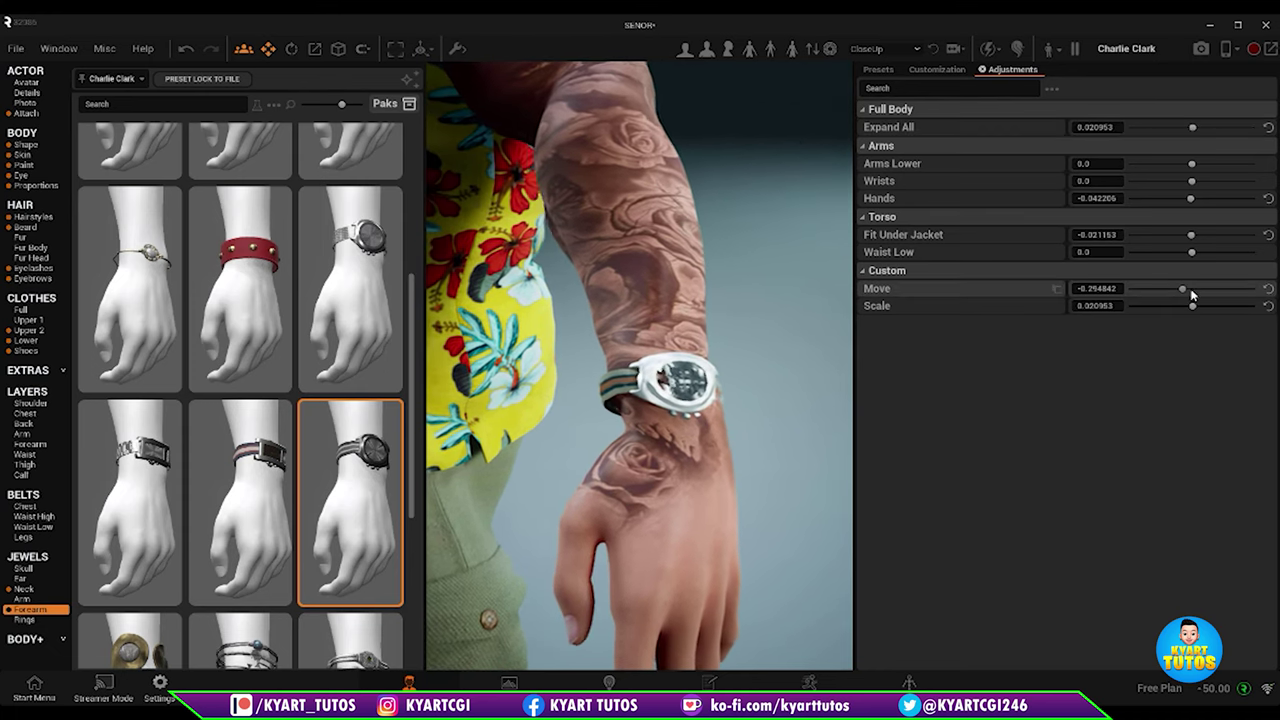
pyautogui.moveTo(1184, 289)
pyautogui.mouseDown()
pyautogui.moveTo(1166, 288)
pyautogui.moveTo(1203, 305)
pyautogui.moveTo(1166, 287)
pyautogui.moveTo(1208, 287)
pyautogui.mouseUp()
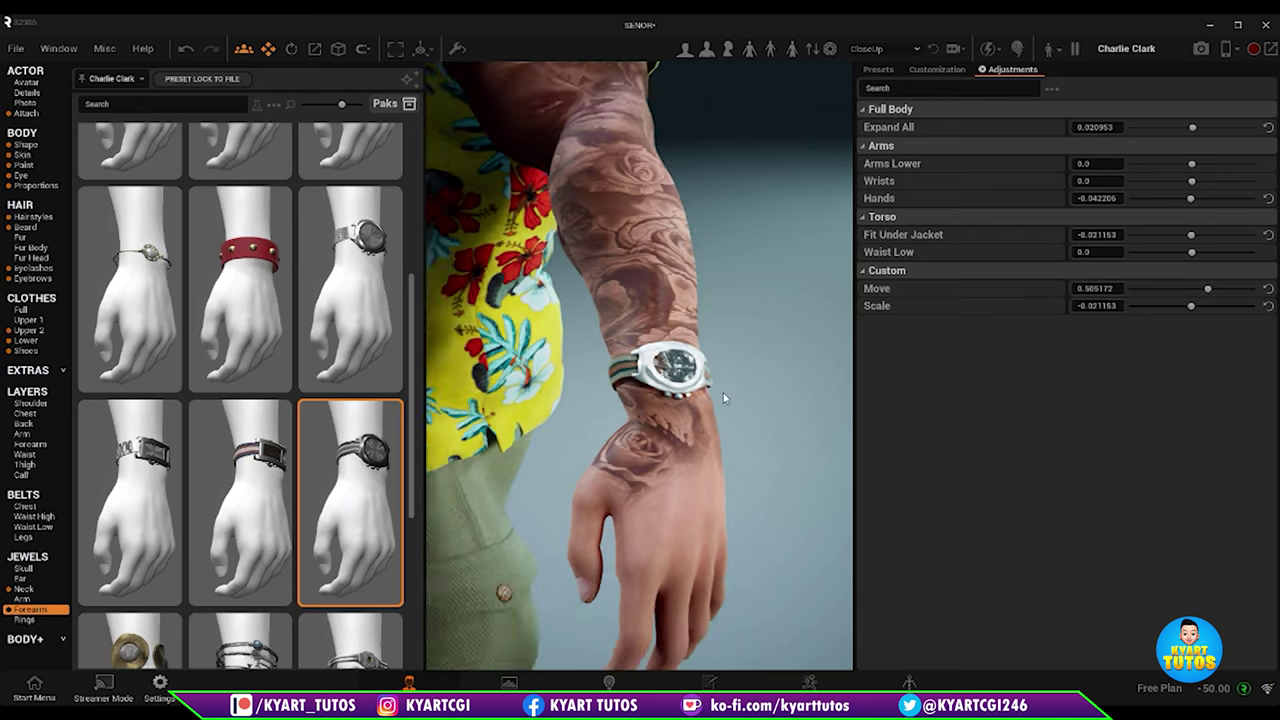
# Step: Try several other colour presets on the wristwatch and apply the one with the reddish-brown strap
pyautogui.scroll(-5, 721, 392)
pyautogui.scroll(2, 721, 392)
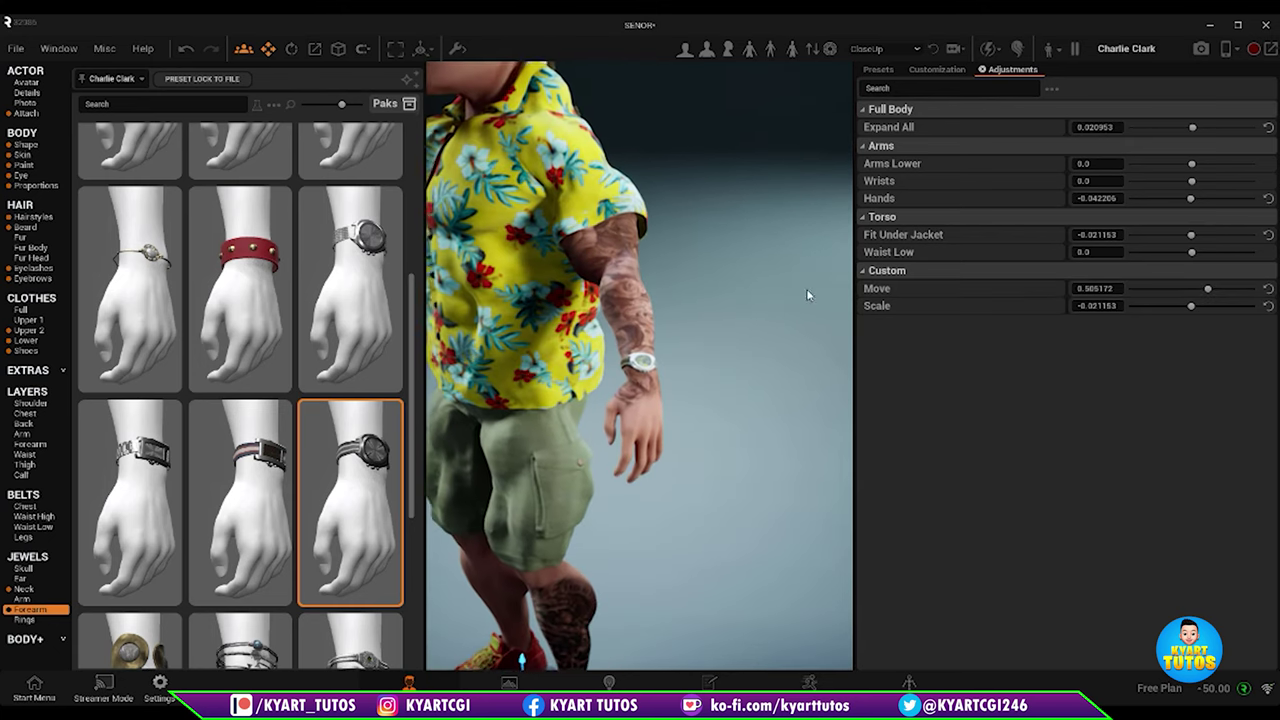
pyautogui.click(879, 70)
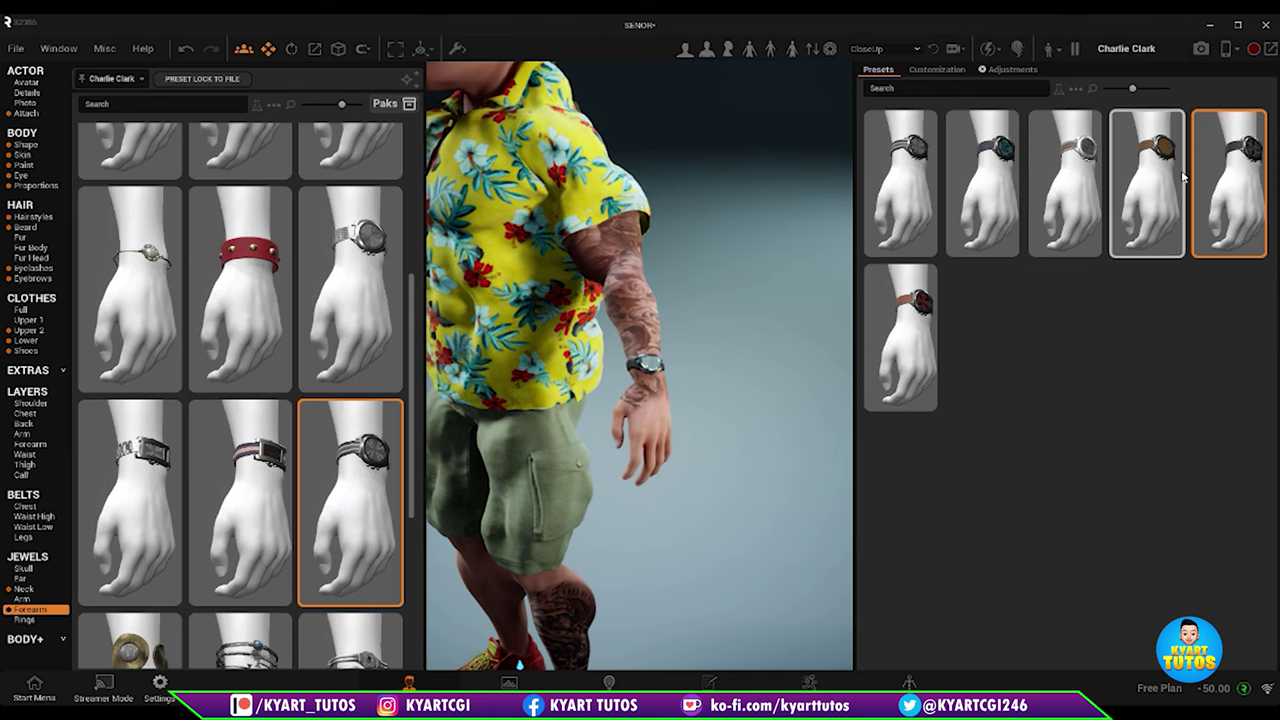
pyautogui.click(1178, 178)
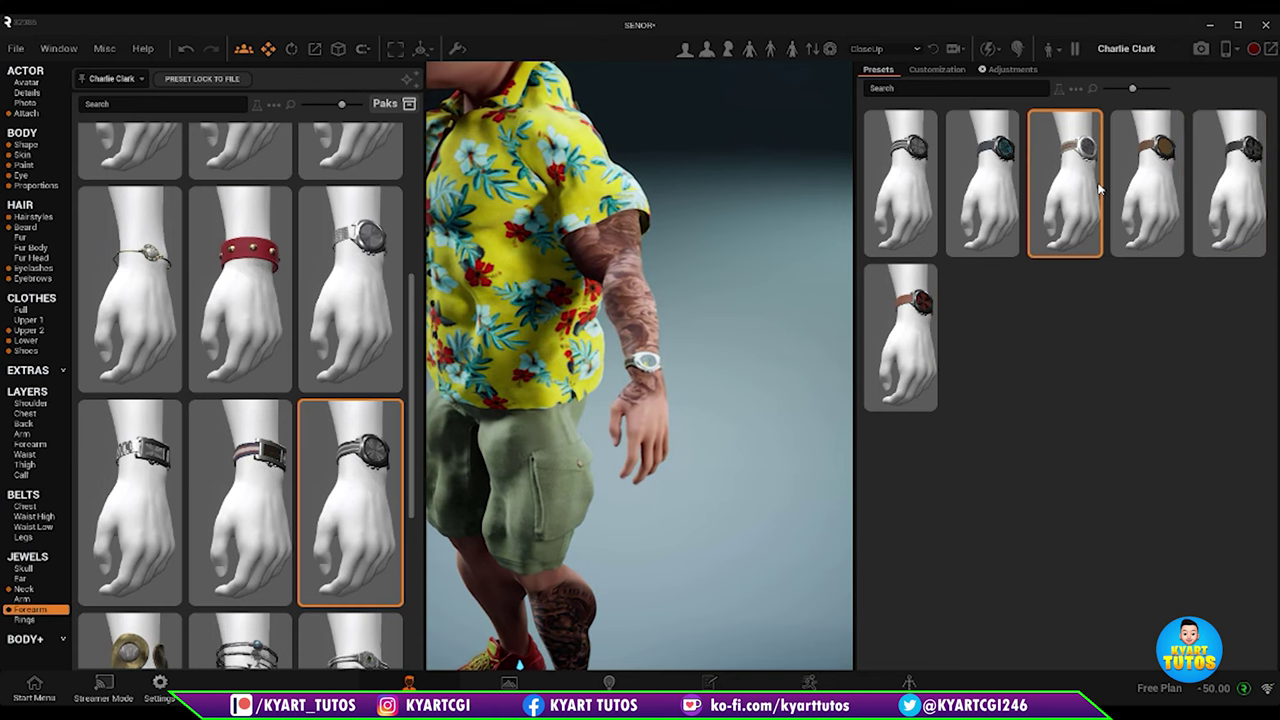
pyautogui.click(1003, 193)
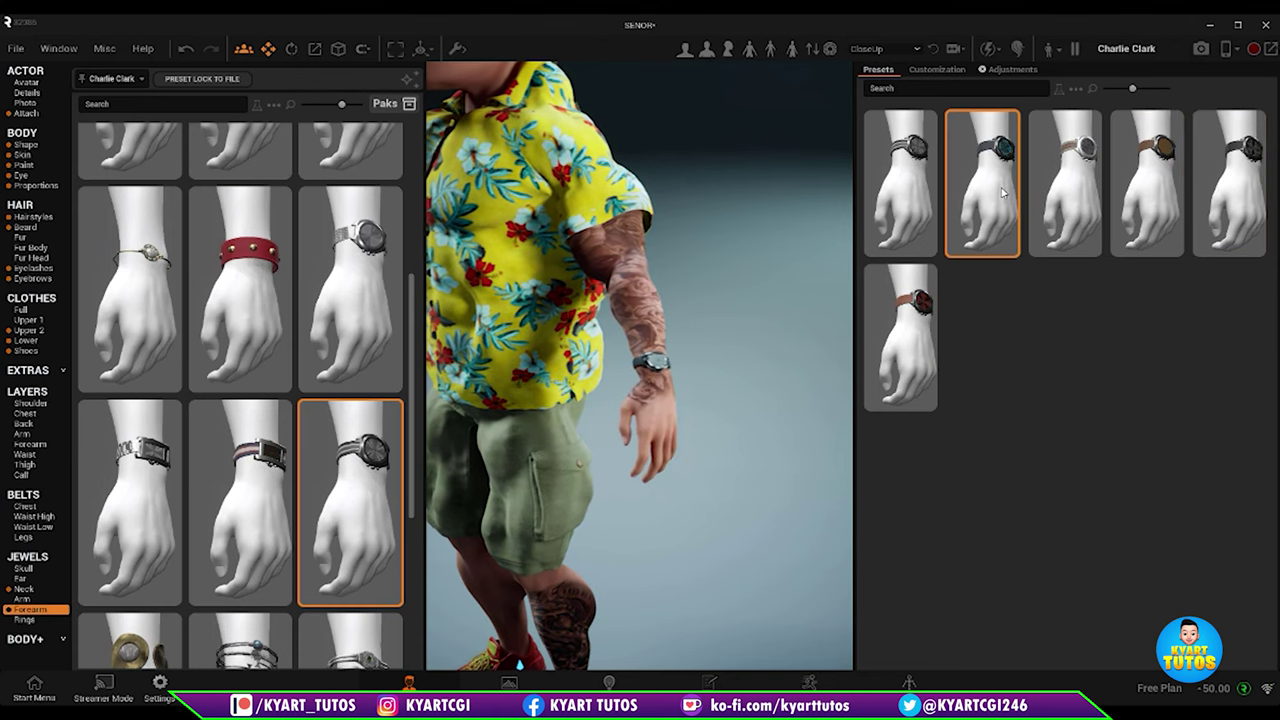
pyautogui.click(900, 344)
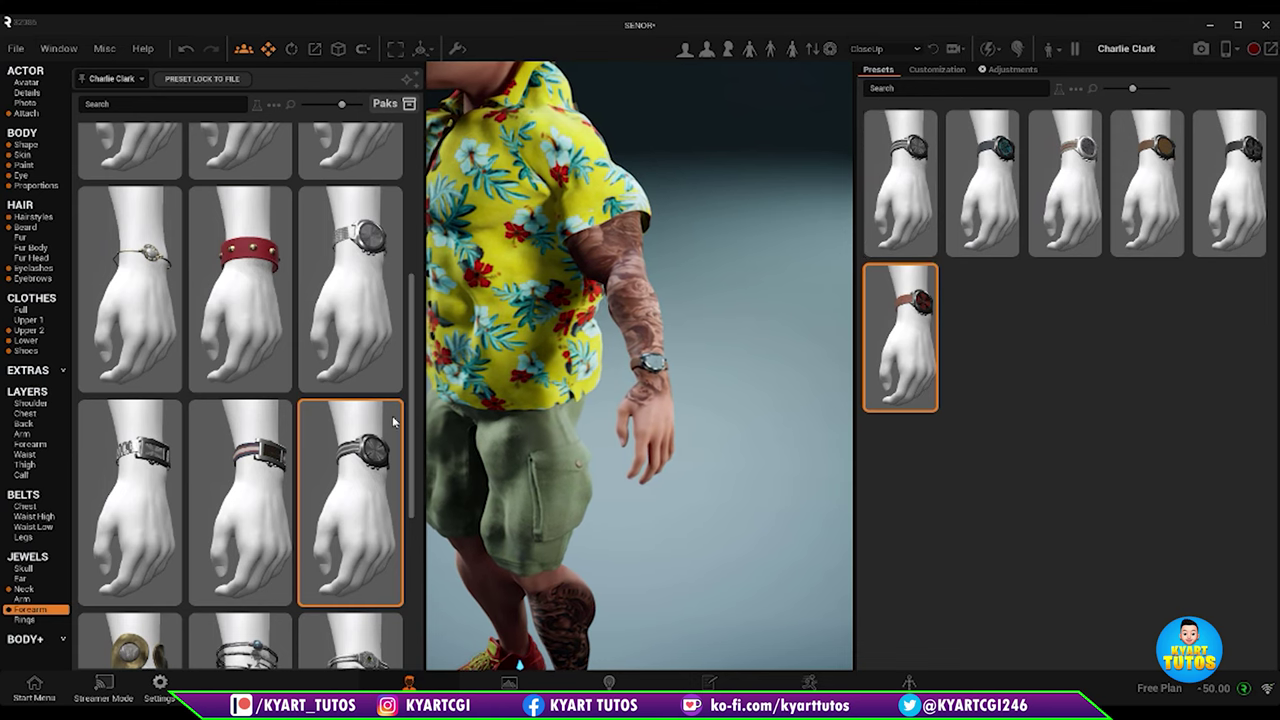
# Step: Add the plain dark band ring from the Rings jewellery to the character's hand
pyautogui.scroll(-3, 240, 400)
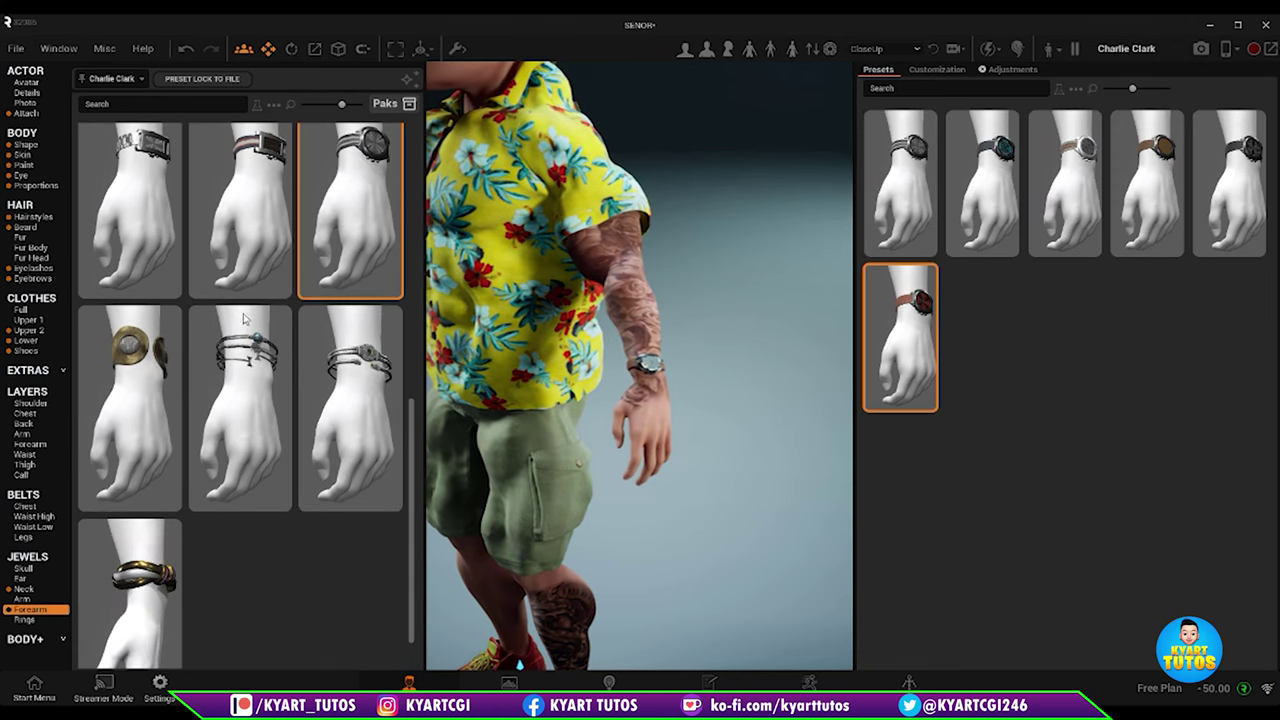
pyautogui.click(24, 619)
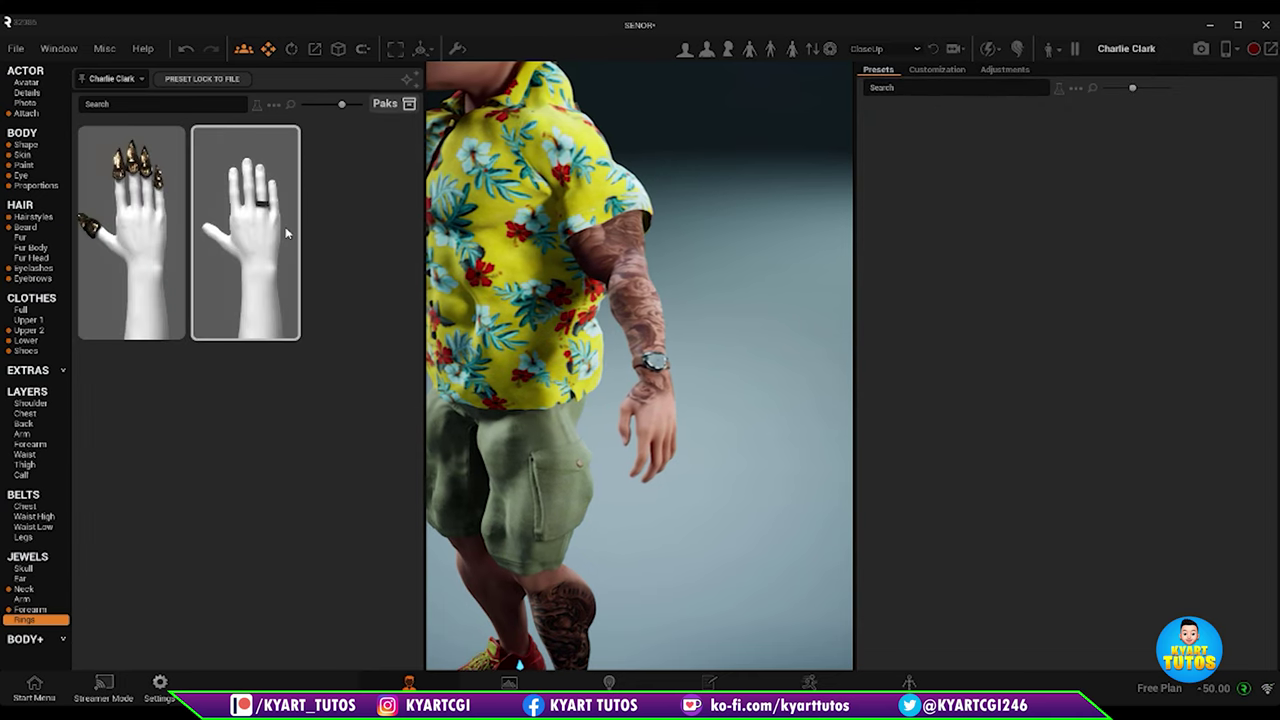
pyautogui.click(210, 240)
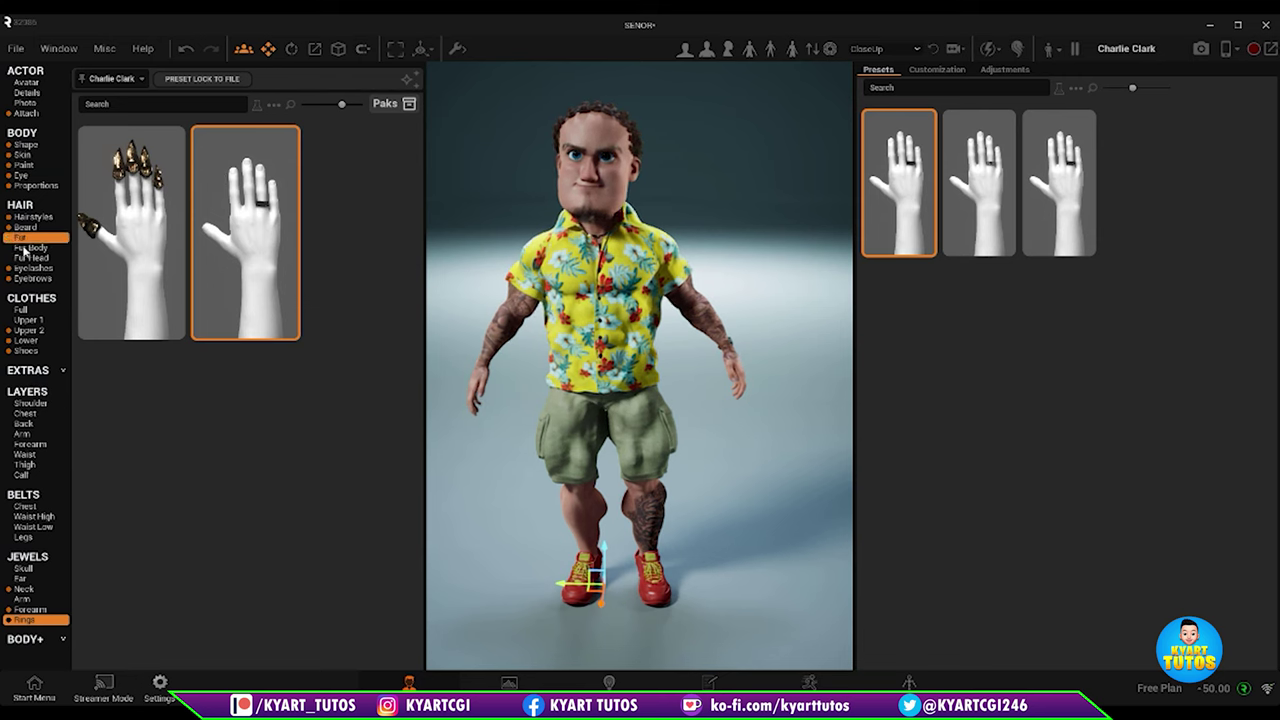
# Step: Open the avatar's Details and make the Body Layer active for the current animation, keeping it on Full Body
pyautogui.click(42, 146)
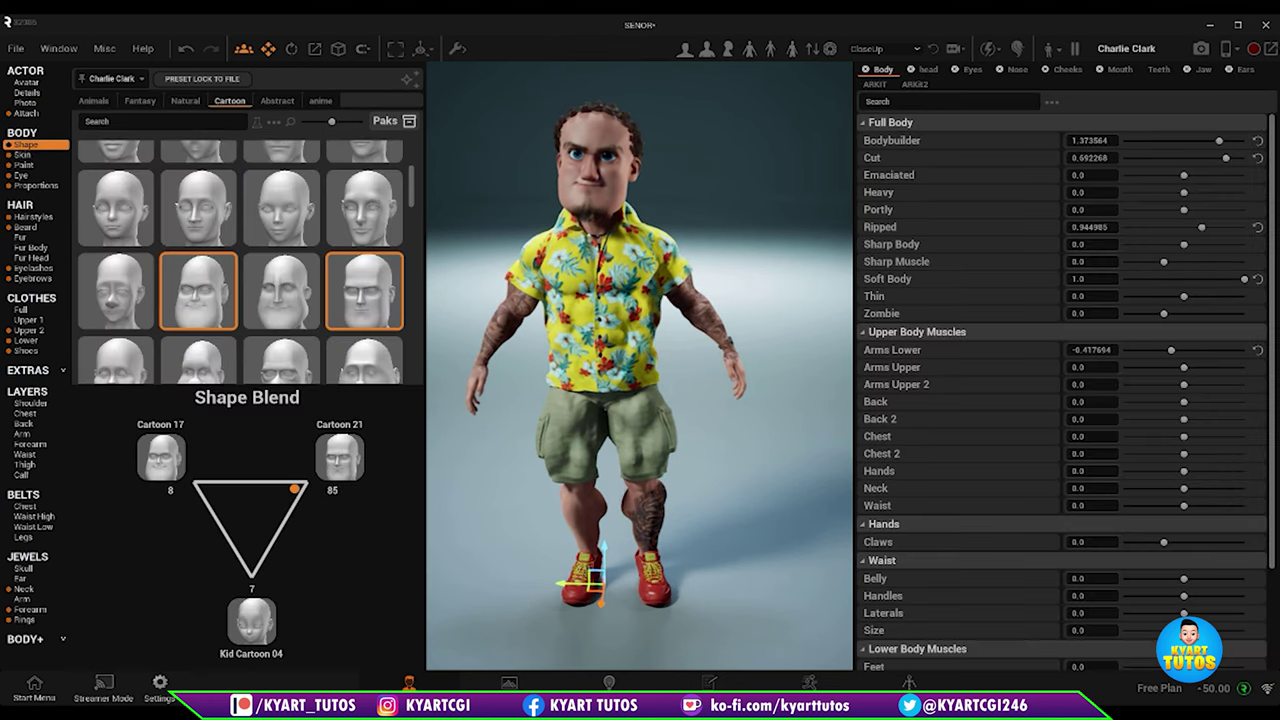
pyautogui.click(44, 88)
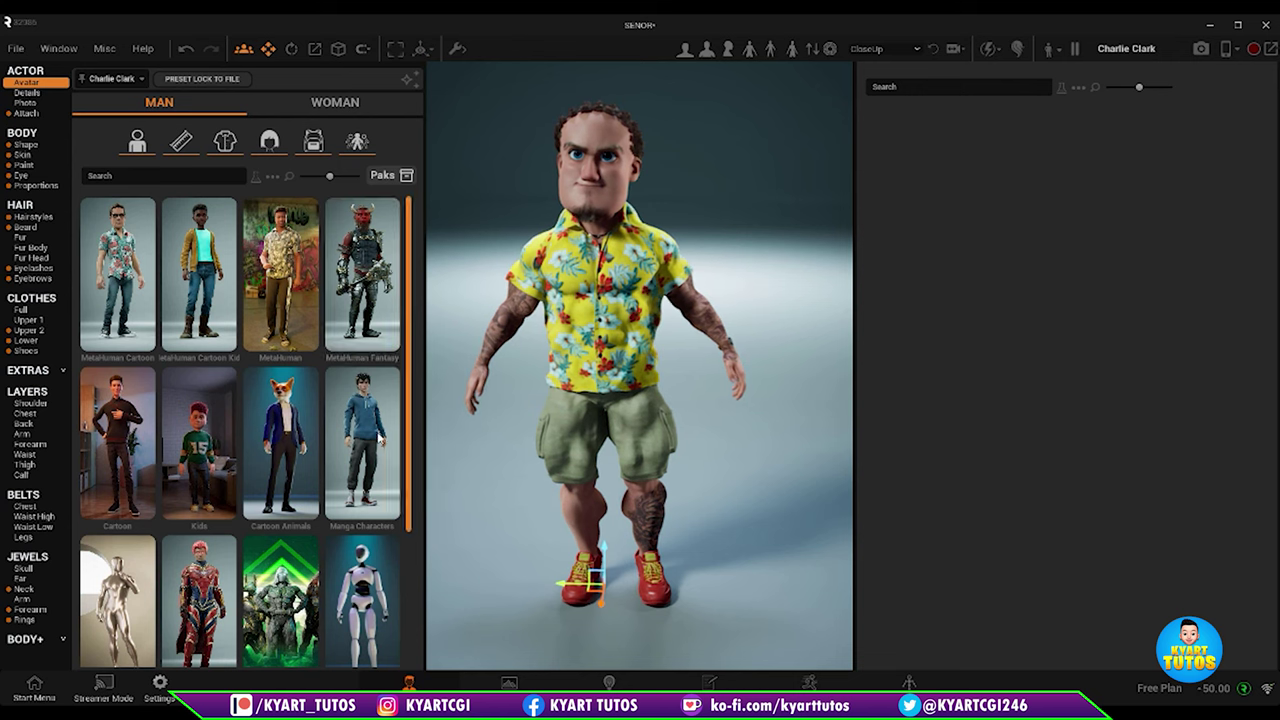
pyautogui.click(26, 93)
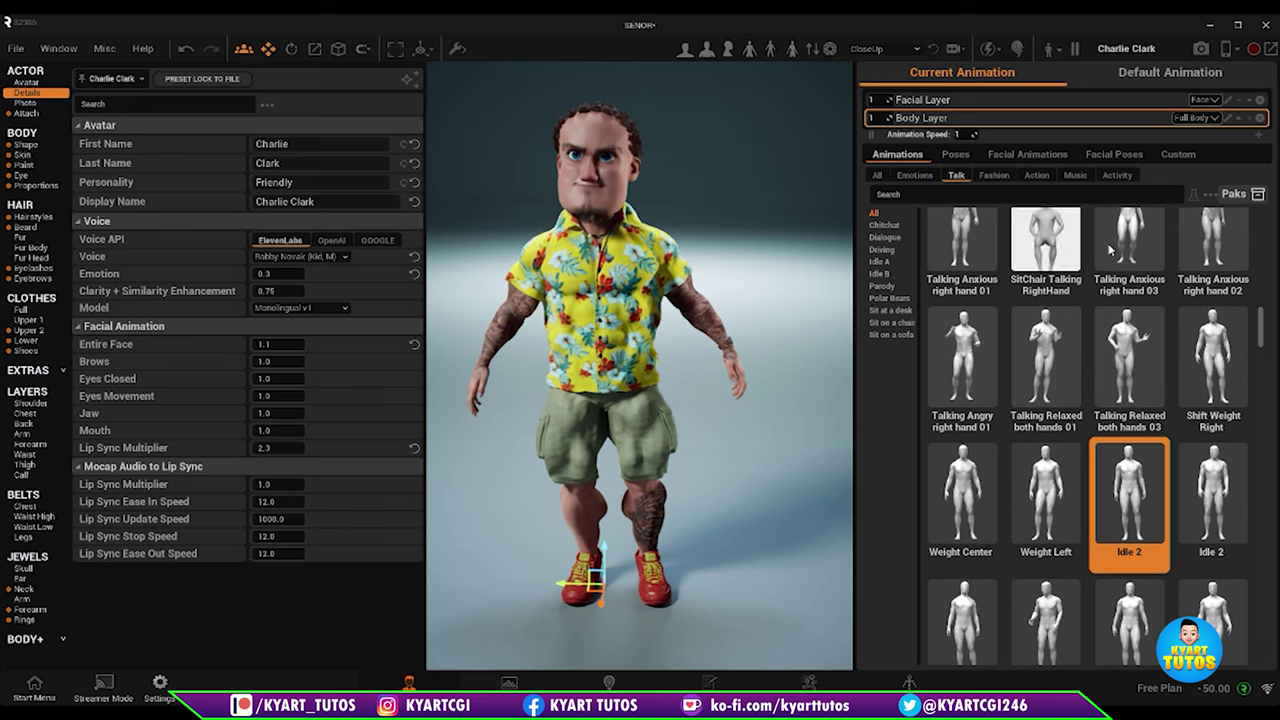
pyautogui.click(951, 99)
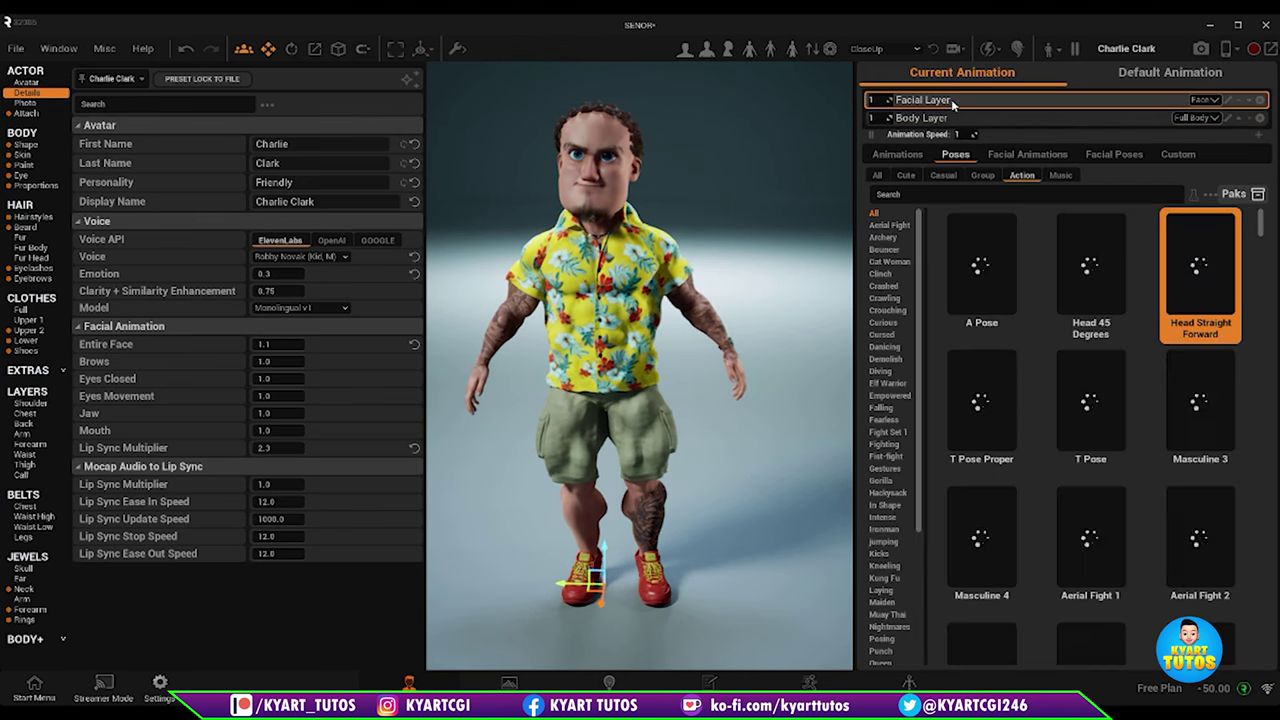
pyautogui.click(952, 120)
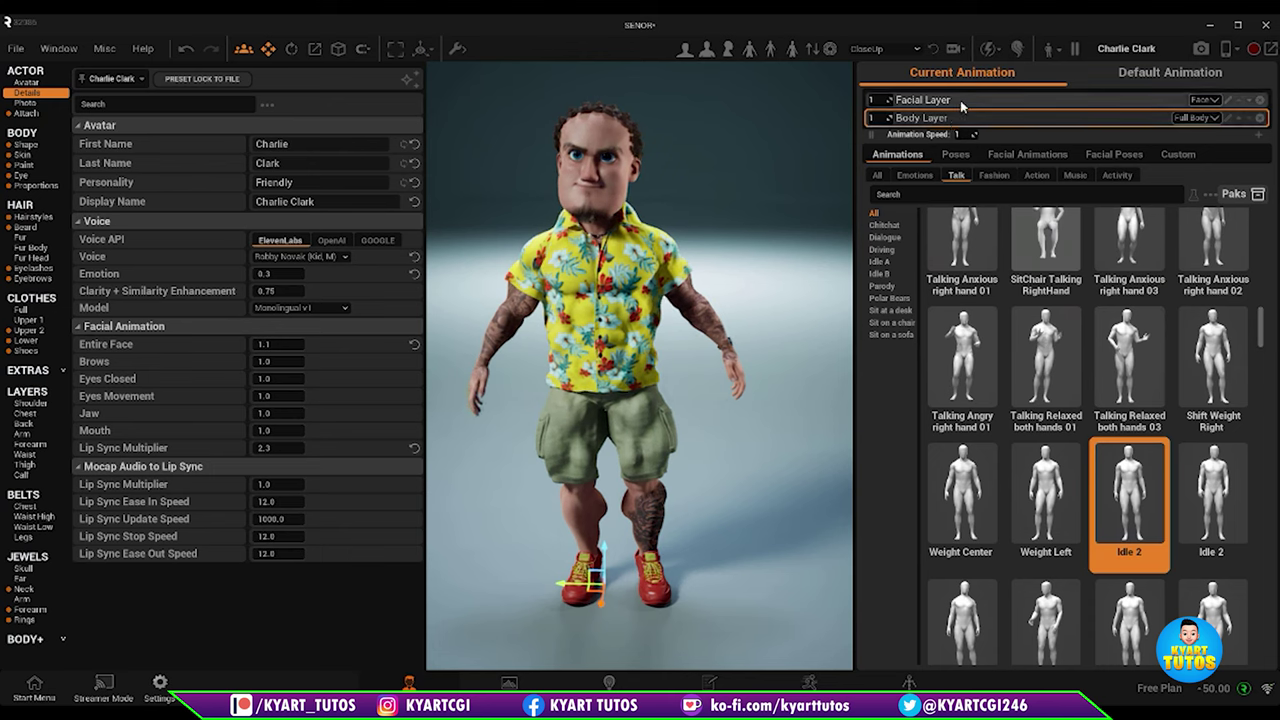
pyautogui.click(1212, 119)
pyautogui.click(1212, 119)
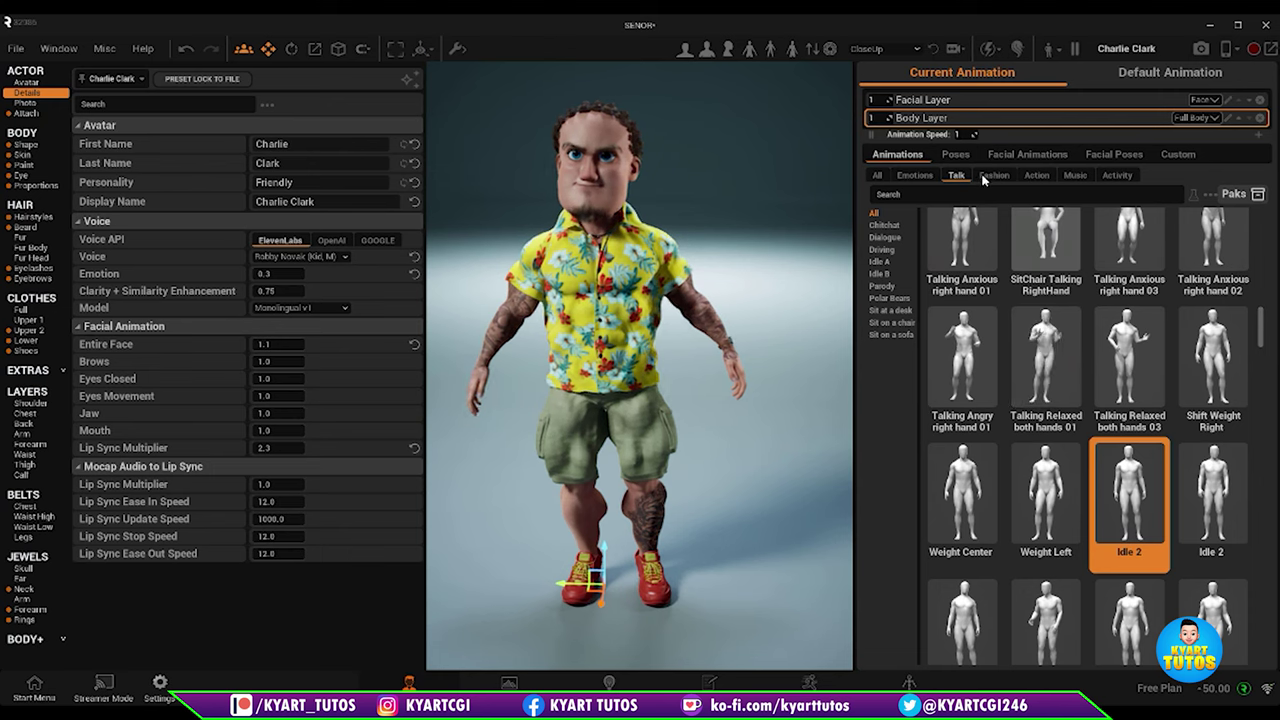
# Step: Try the action poses Masculine 3, Masculine 4, Aerial Fight 1 and Aerial Fight 2 on the Body Layer
pyautogui.click(956, 155)
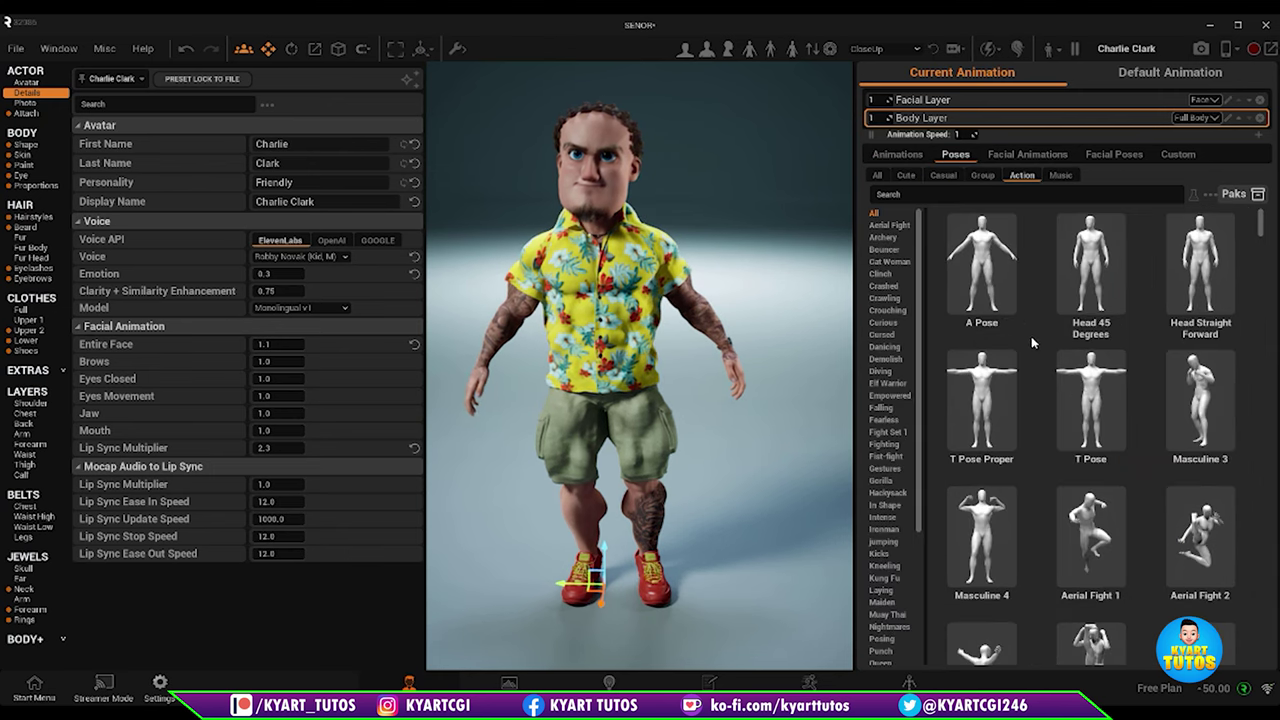
pyautogui.scroll(-1, 1070, 405)
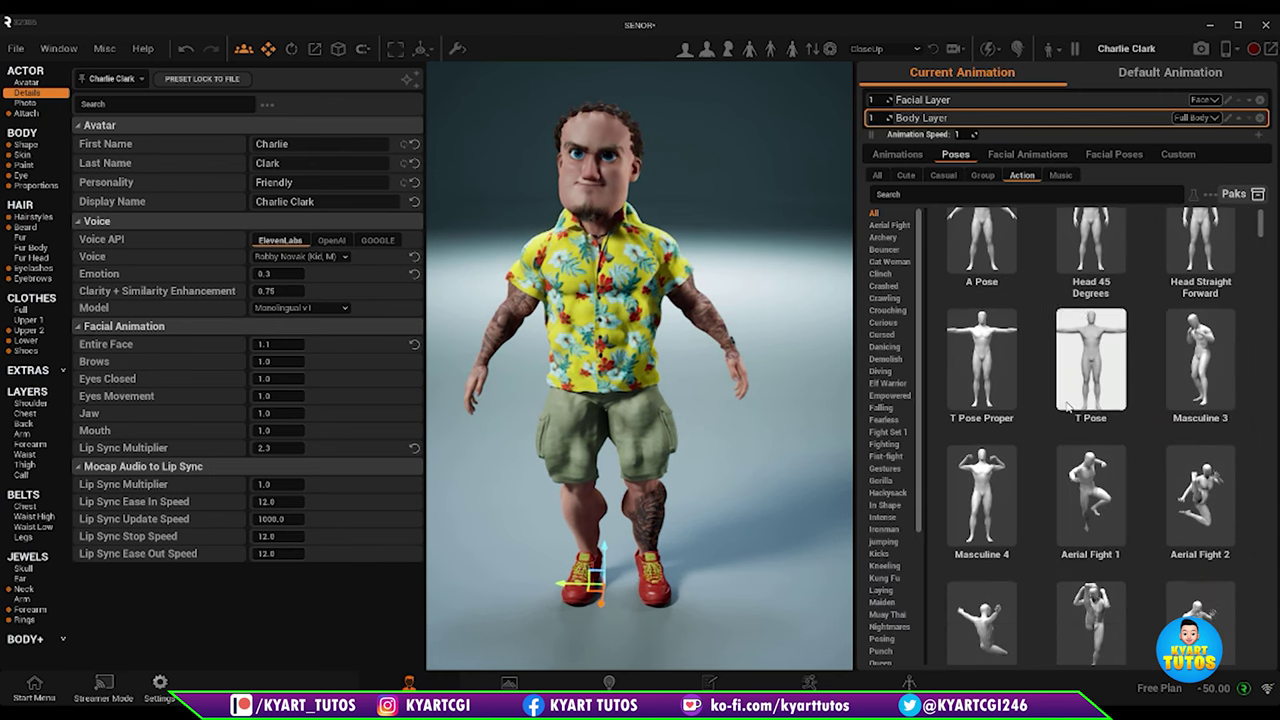
pyautogui.click(1212, 372)
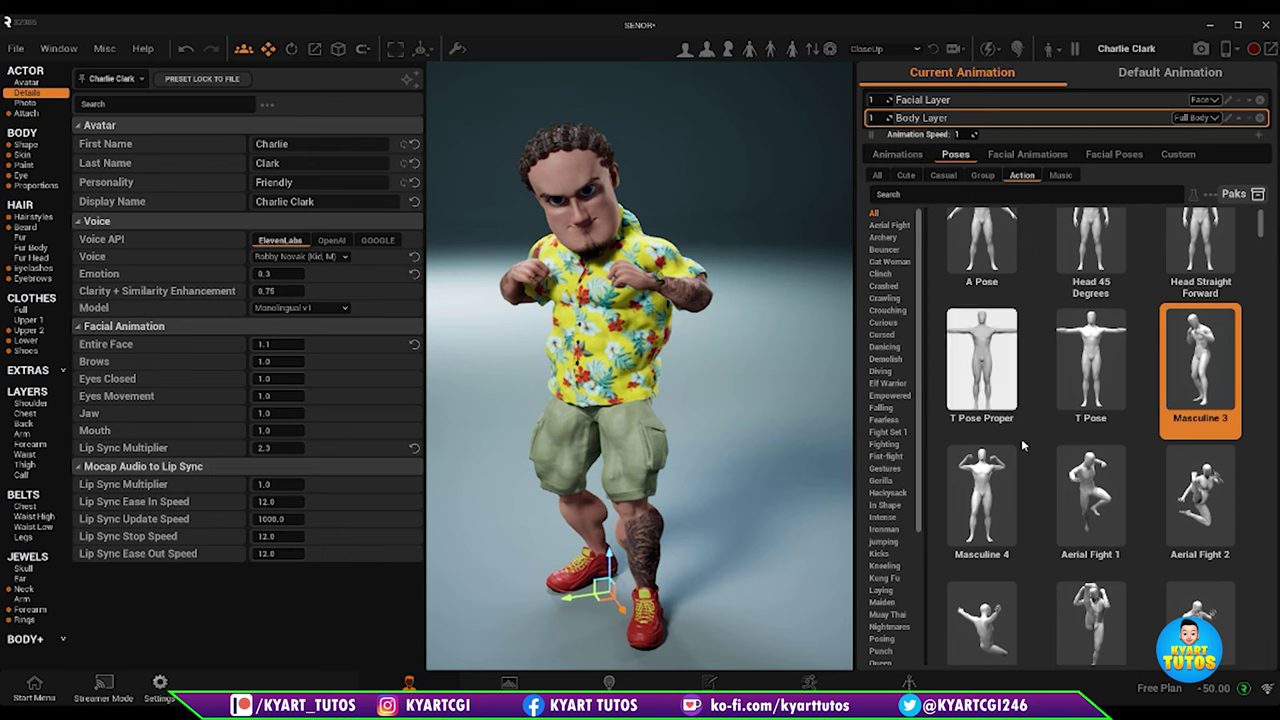
pyautogui.click(1004, 485)
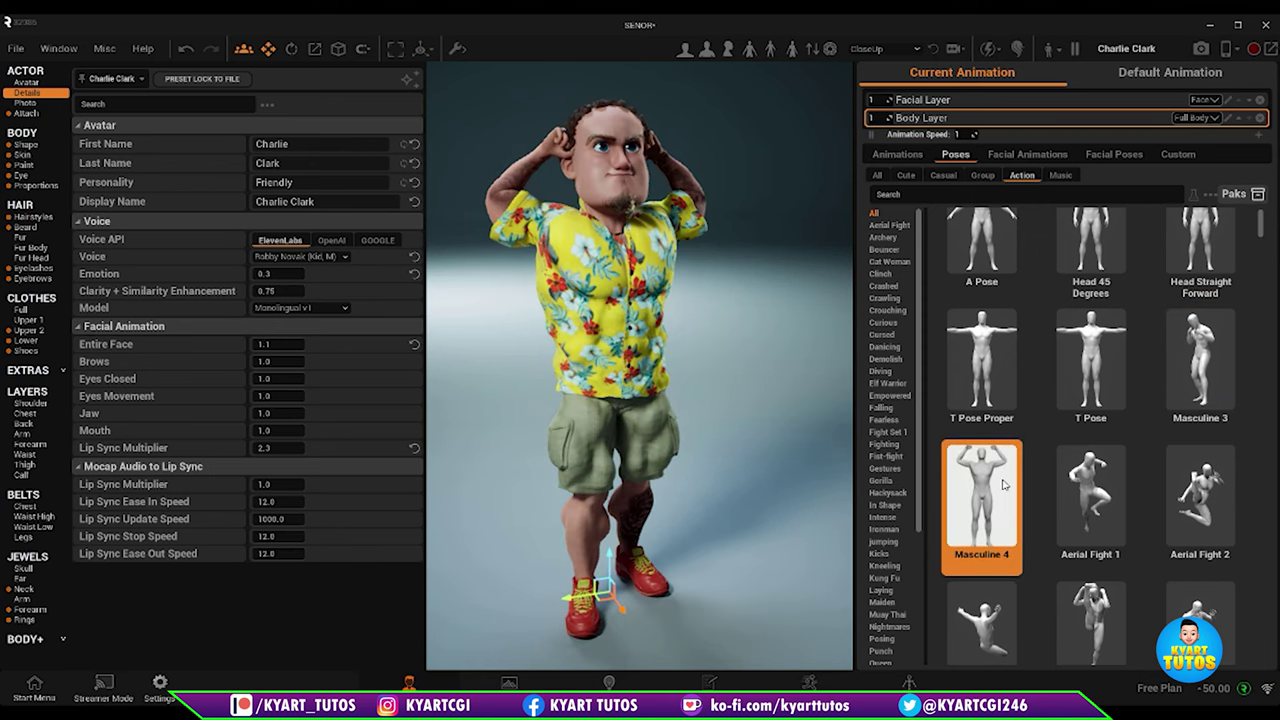
pyautogui.click(1100, 487)
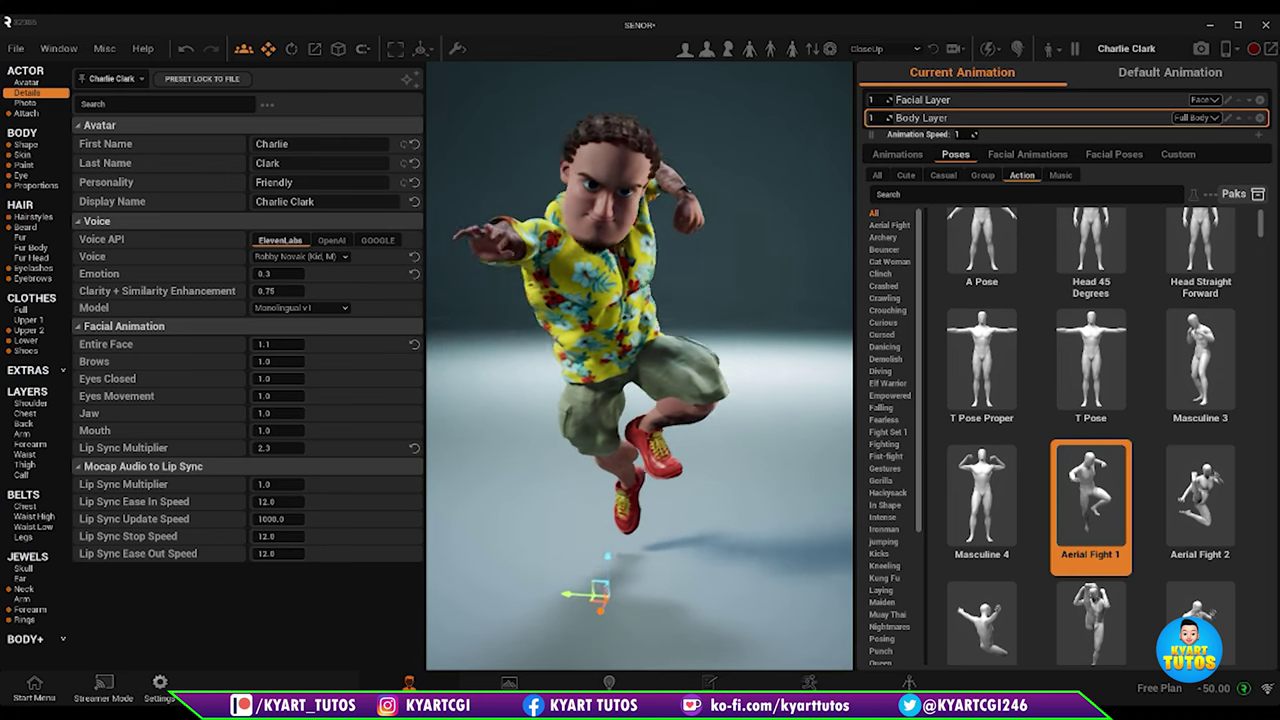
pyautogui.click(1218, 518)
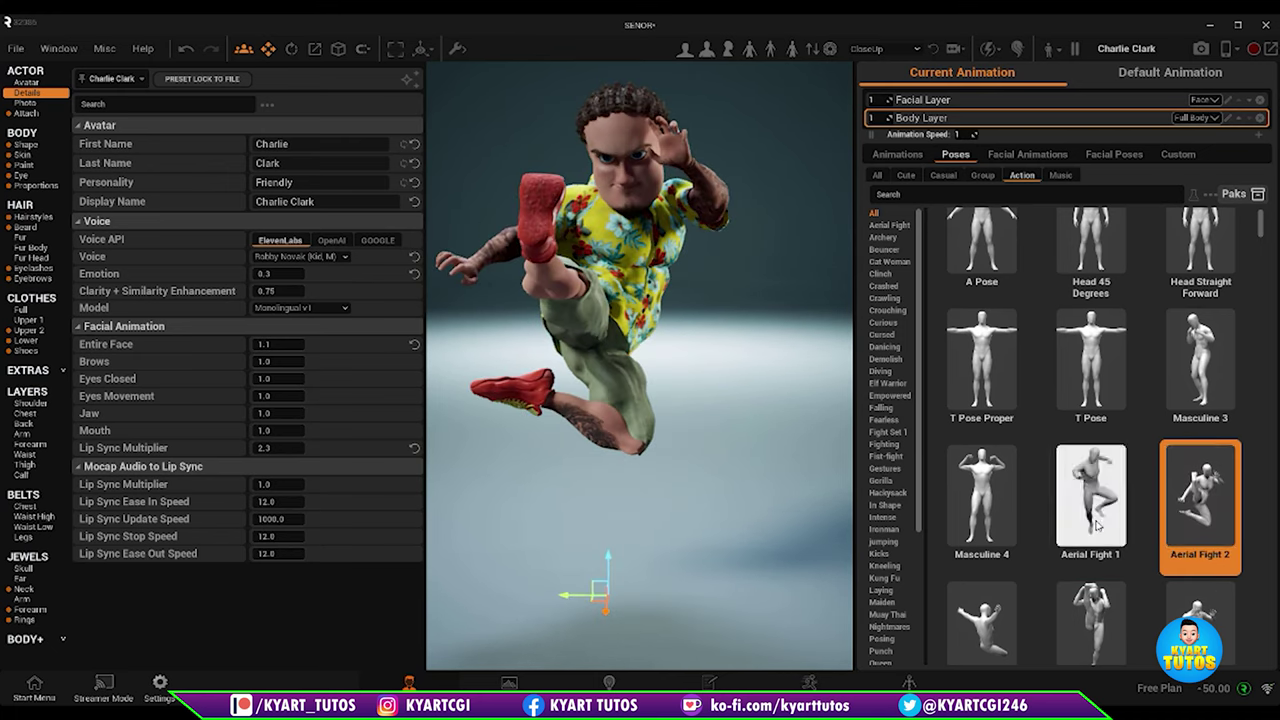
# Step: Look through further action poses and apply Head Straight Forward to the character's body
pyautogui.scroll(-3, 1100, 520)
pyautogui.scroll(-1, 1097, 527)
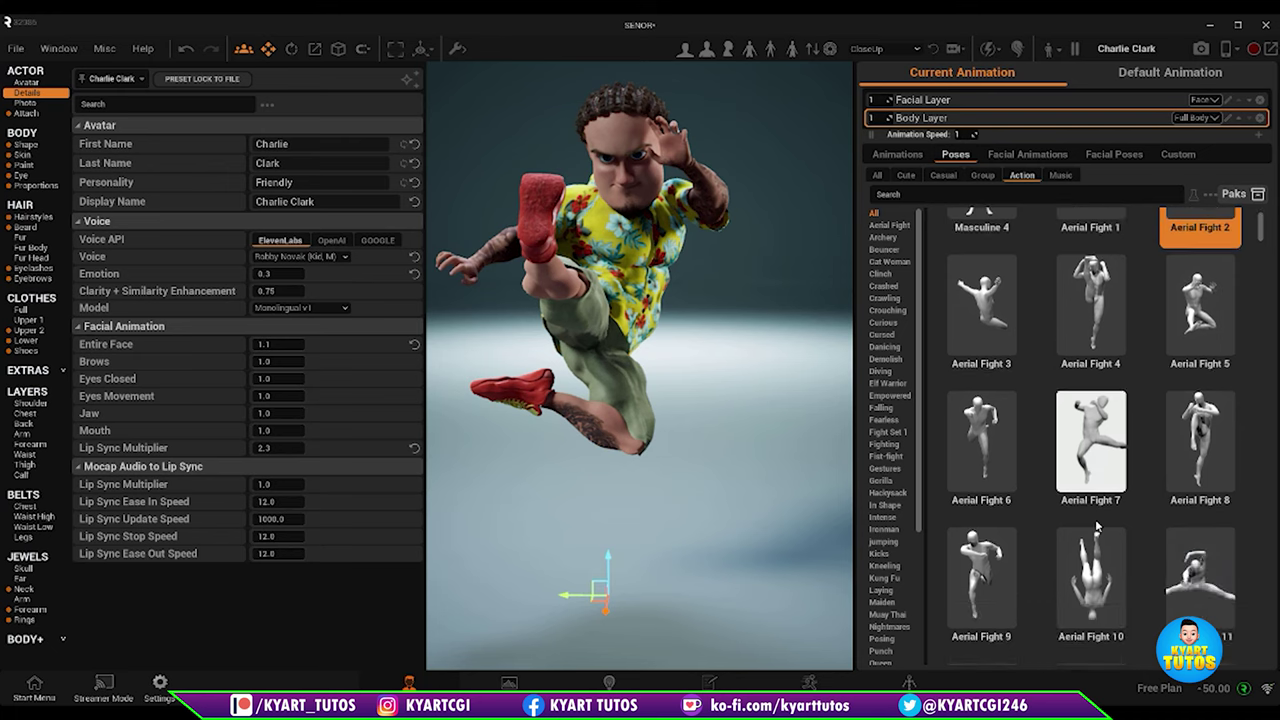
pyautogui.scroll(2, 1097, 527)
pyautogui.scroll(2, 1097, 527)
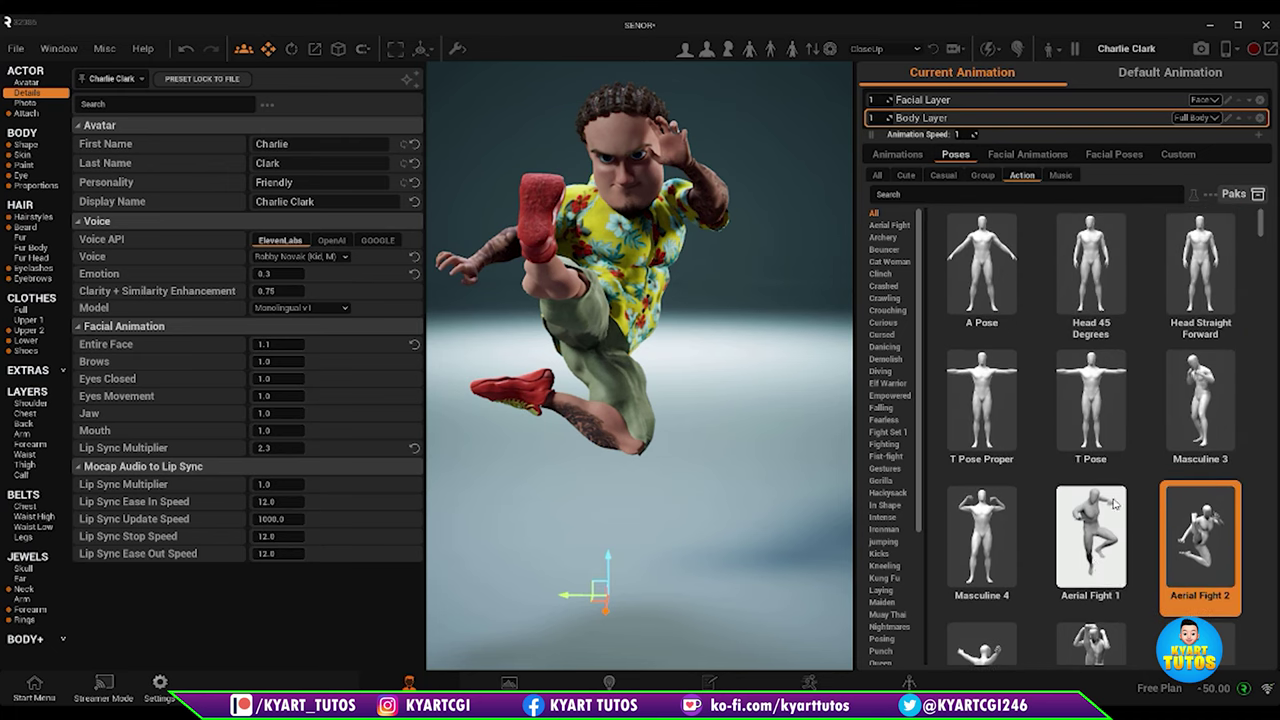
pyautogui.click(1220, 288)
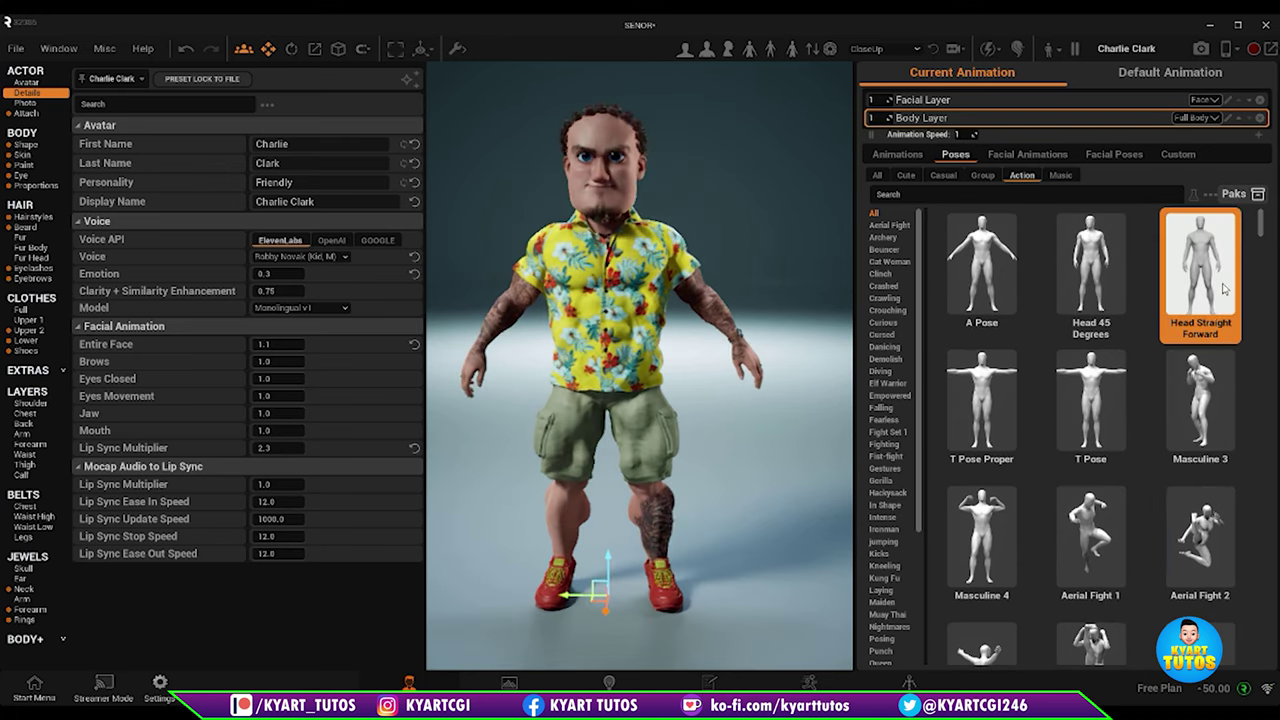
# Step: Try the Angry Mad facial animation on the Body Layer
pyautogui.click(1010, 160)
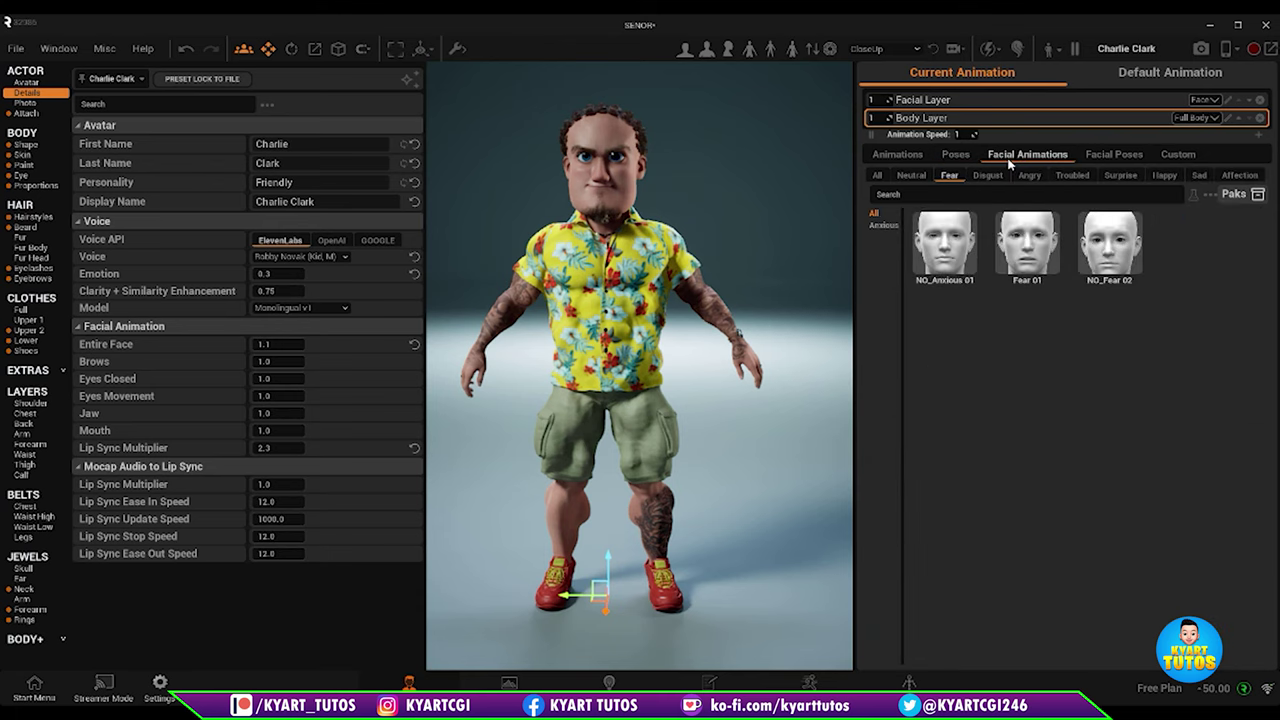
pyautogui.click(1030, 176)
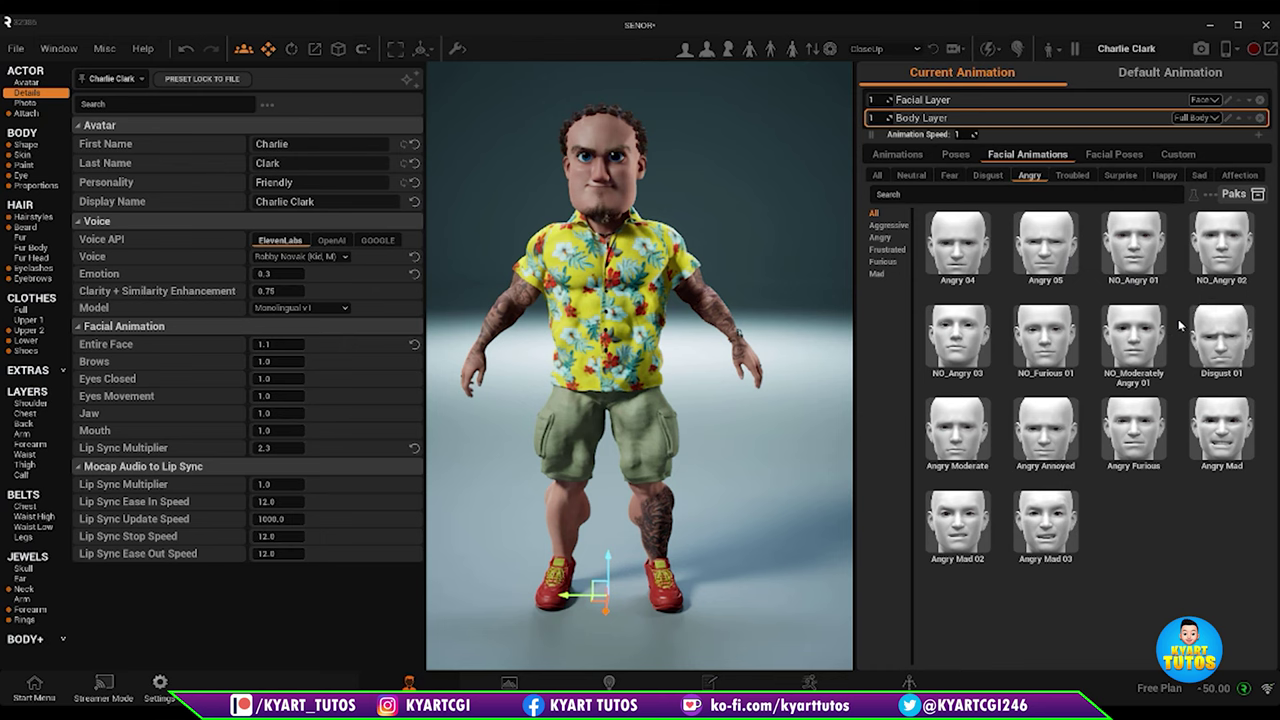
pyautogui.click(1212, 425)
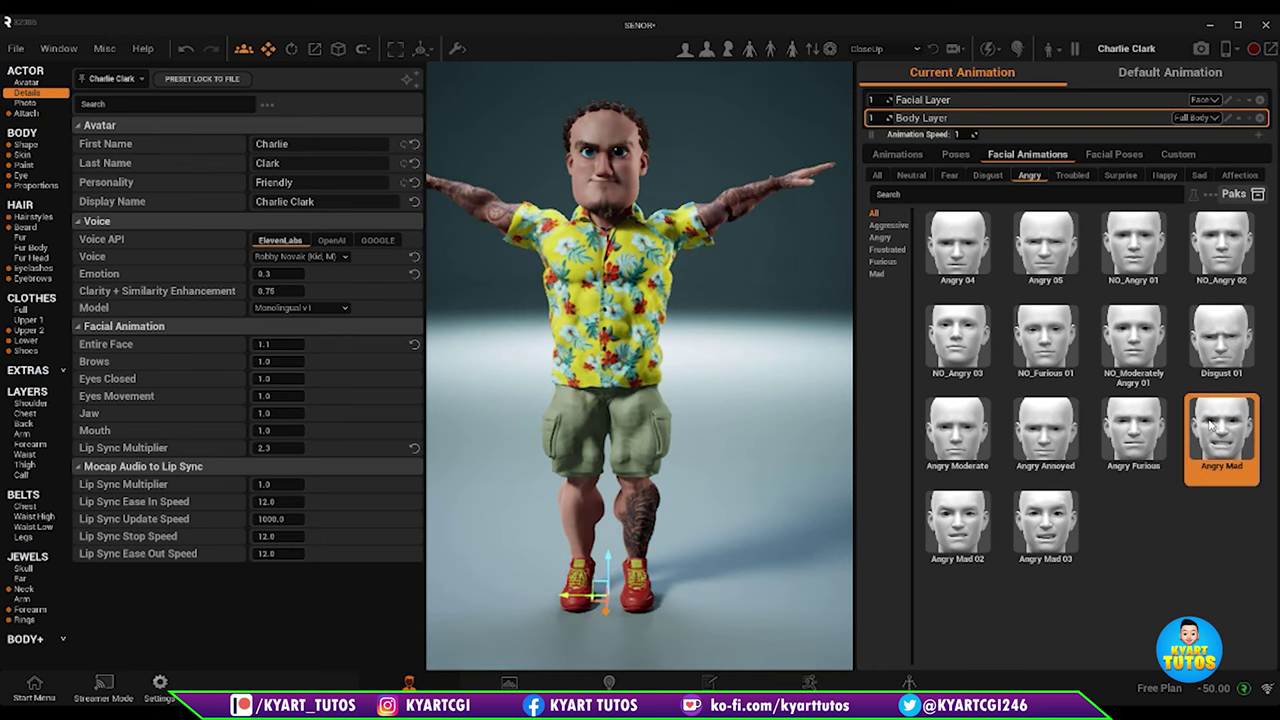
# Step: Apply the Angry Mad facial animation to the Facial Layer
pyautogui.click(922, 100)
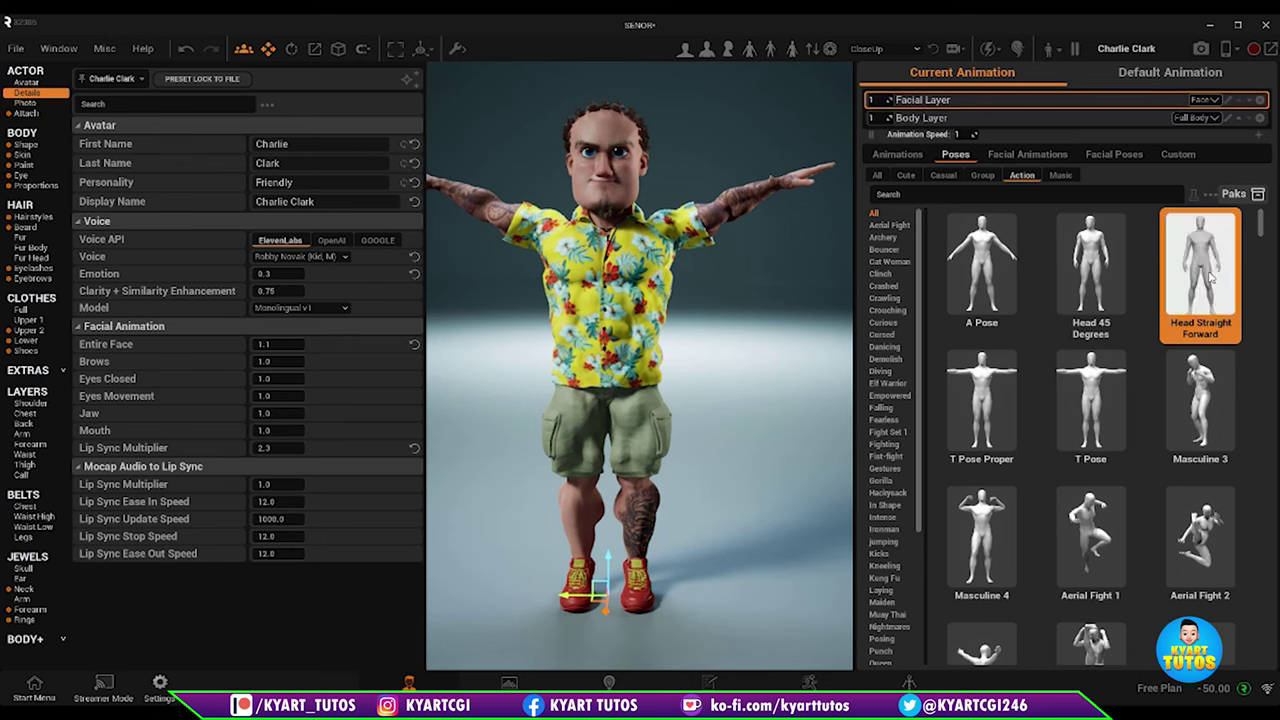
pyautogui.click(945, 121)
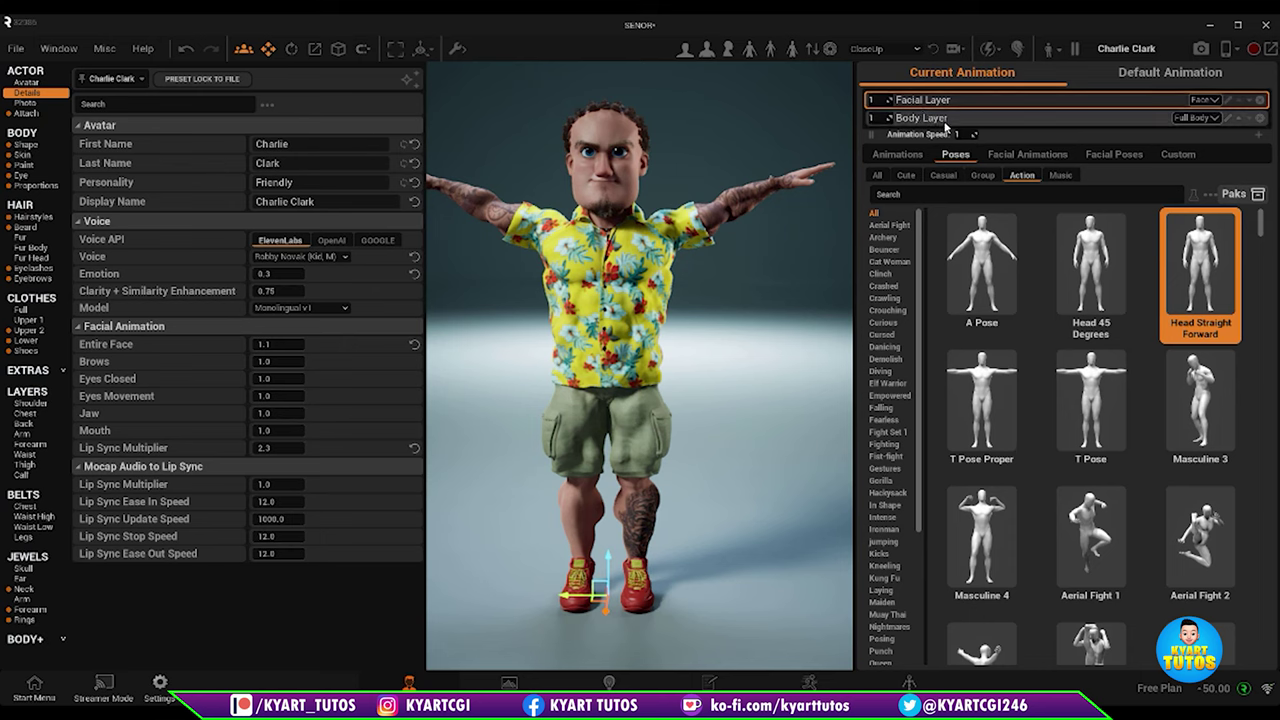
pyautogui.click(942, 104)
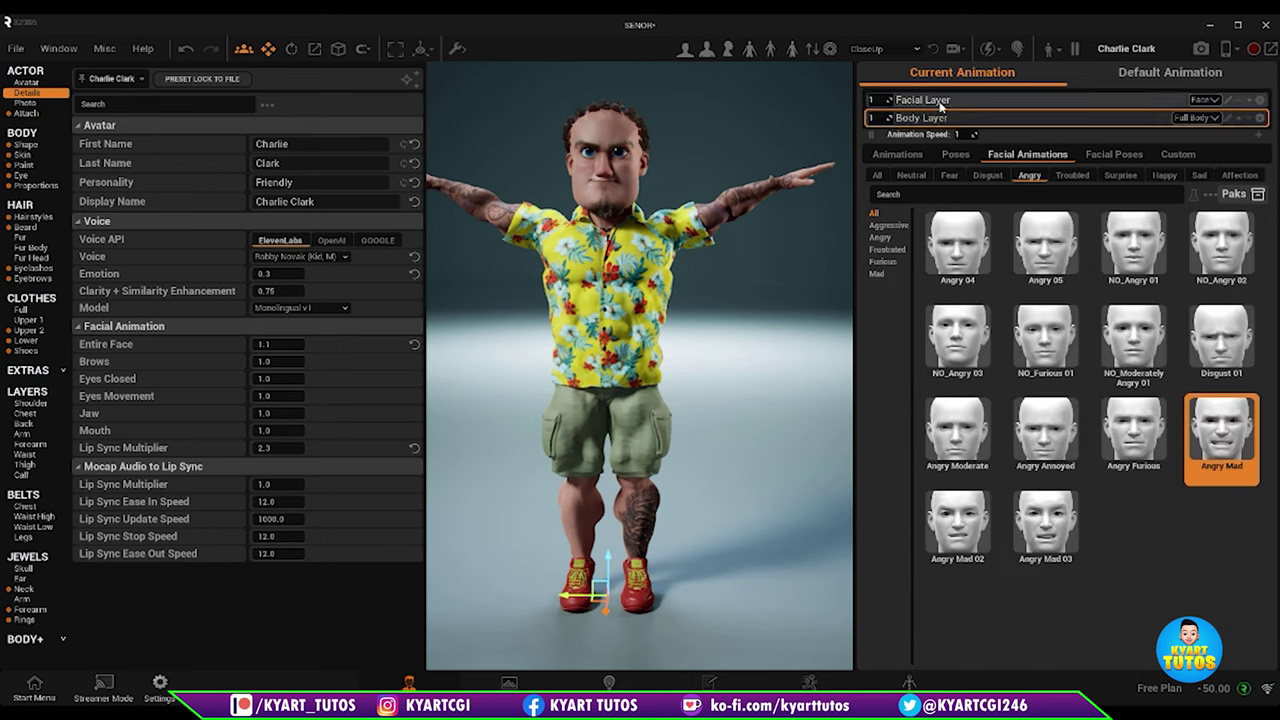
pyautogui.click(1029, 156)
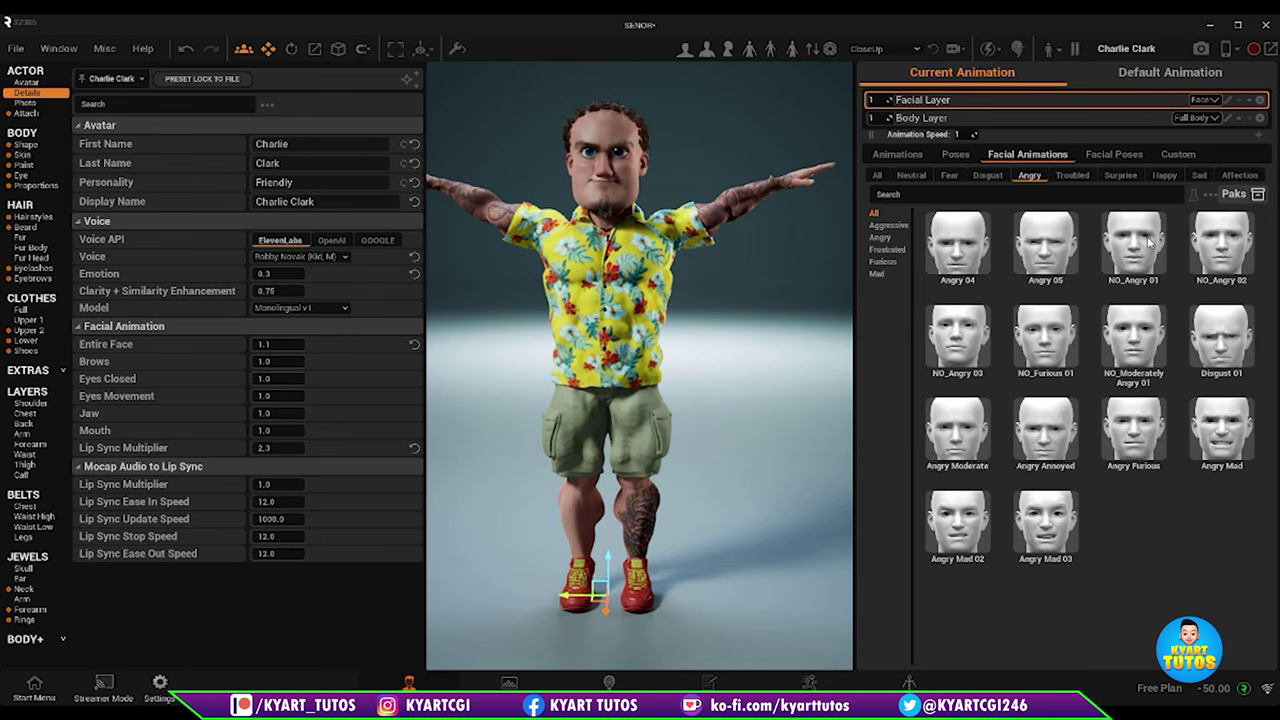
pyautogui.click(1223, 453)
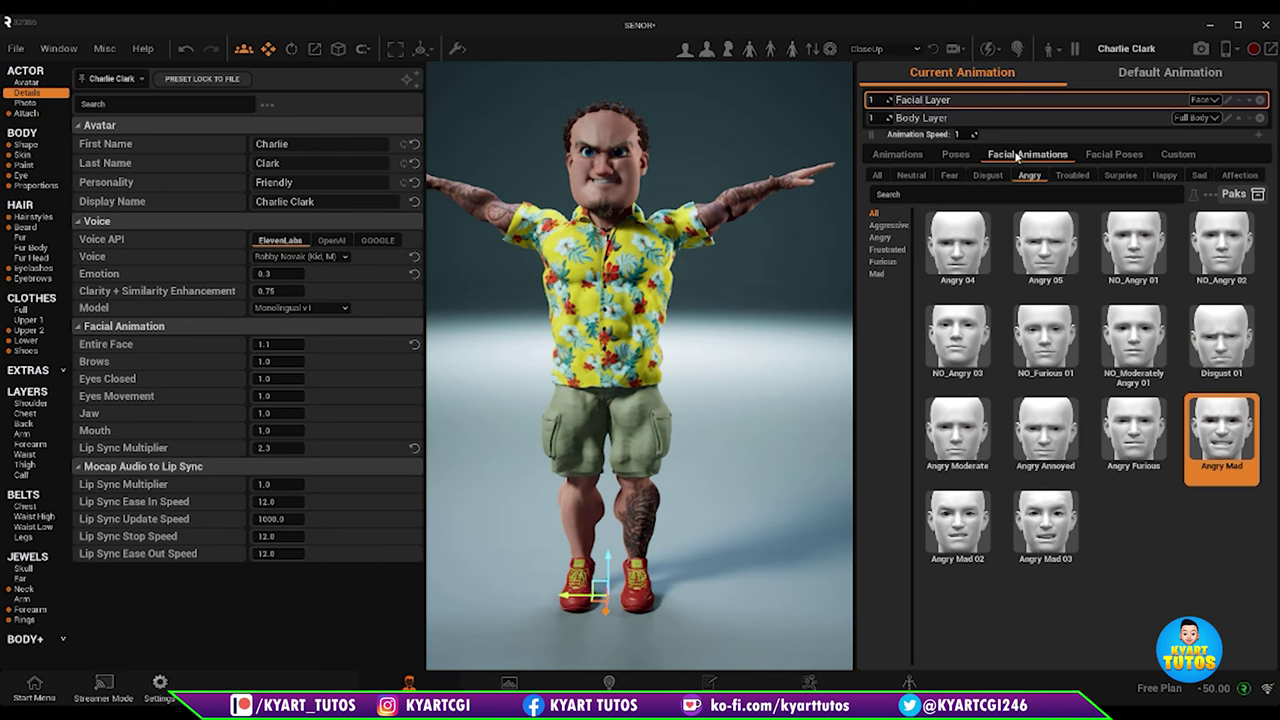
# Step: Set the Body Layer back to the Head Straight Forward pose and check the face up close
pyautogui.click(940, 119)
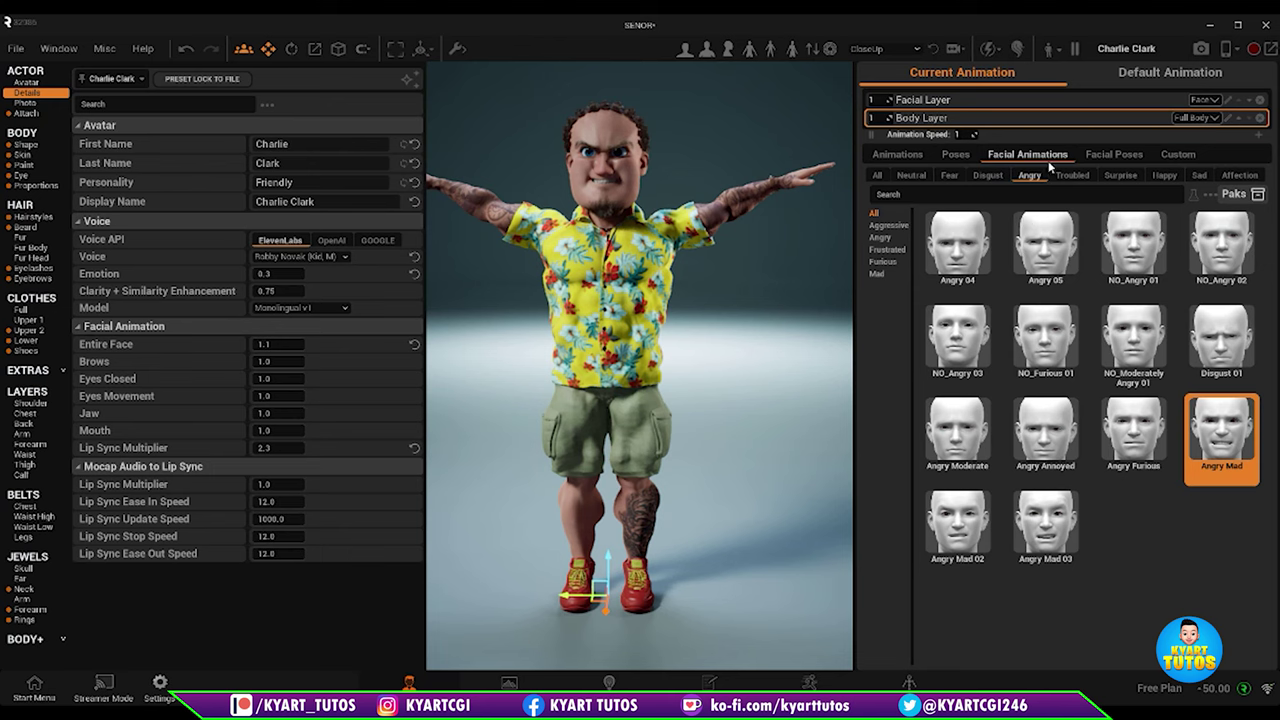
pyautogui.click(966, 157)
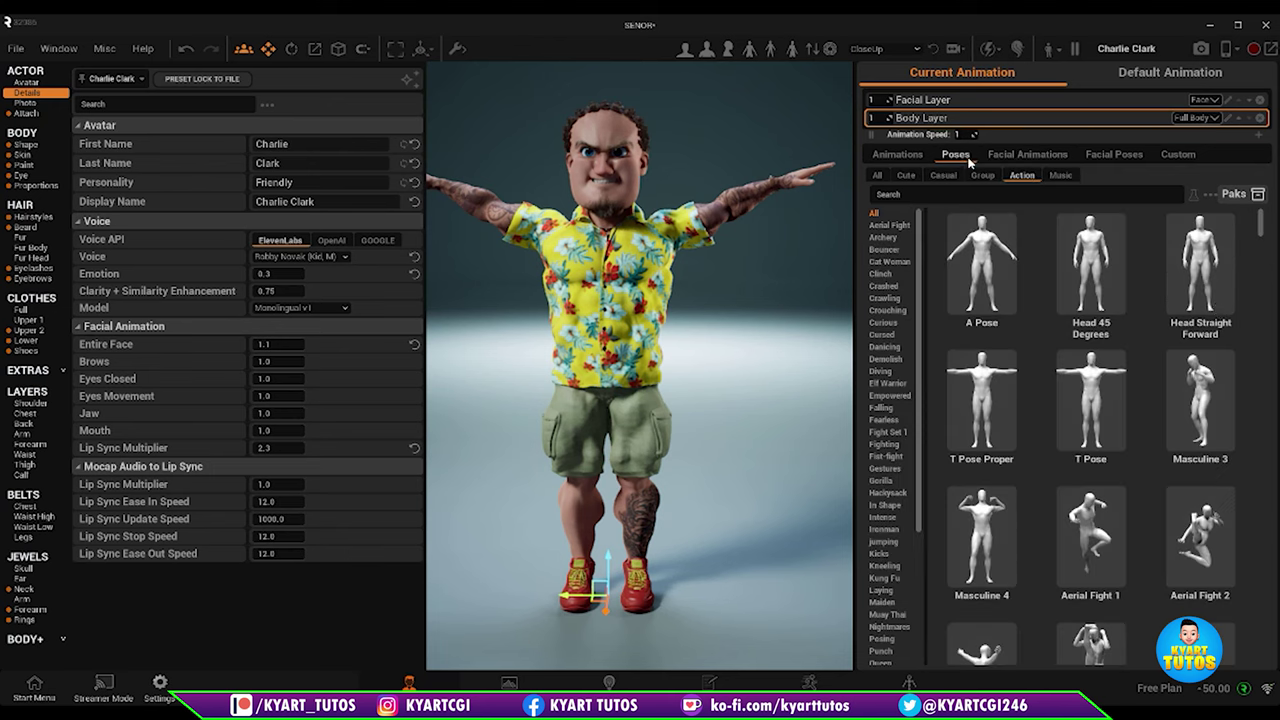
pyautogui.click(1228, 286)
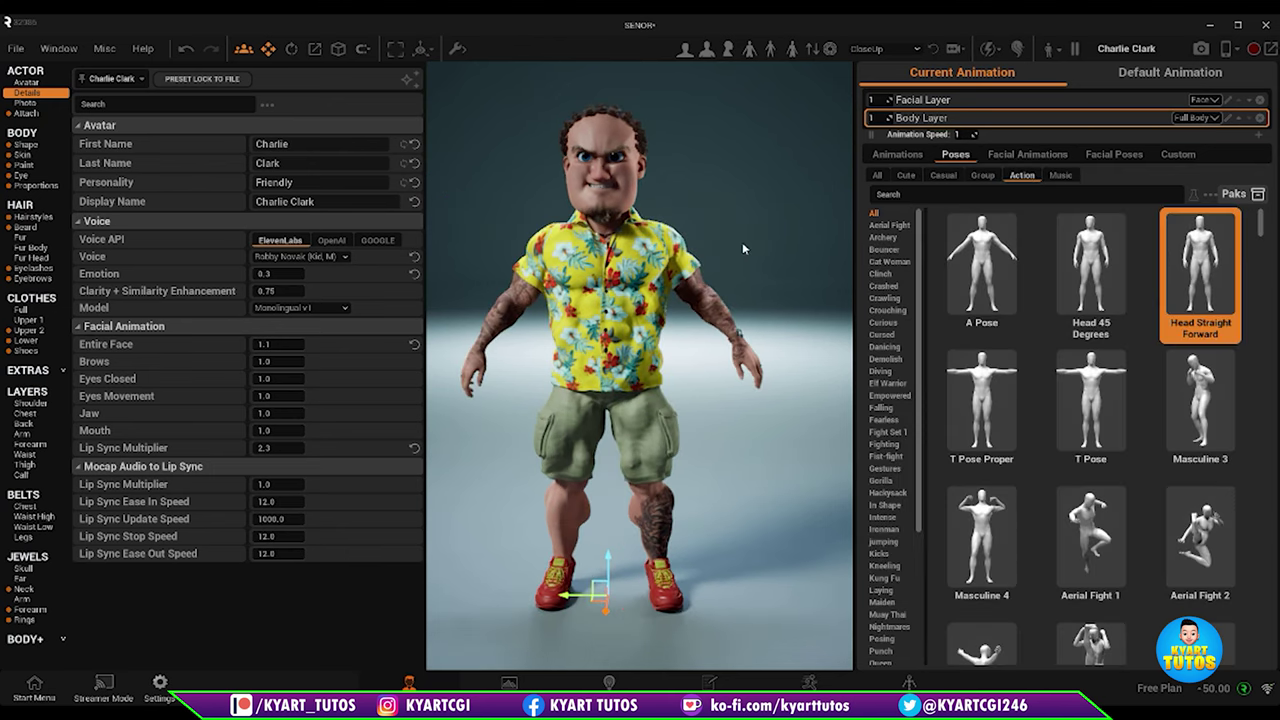
pyautogui.scroll(3, 643, 238)
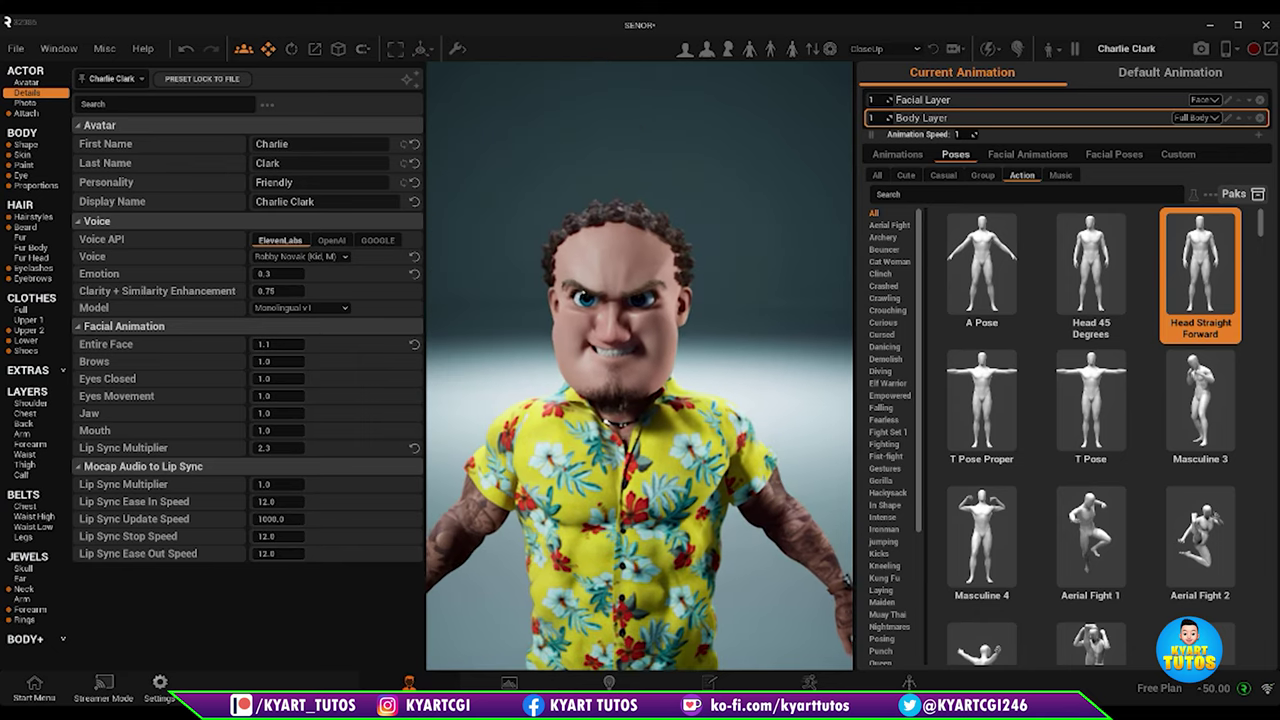
# Step: Try the Idle 11 action animation on the Body Layer and view the character's full body
pyautogui.scroll(3, 618, 210)
pyautogui.scroll(-3, 616, 235)
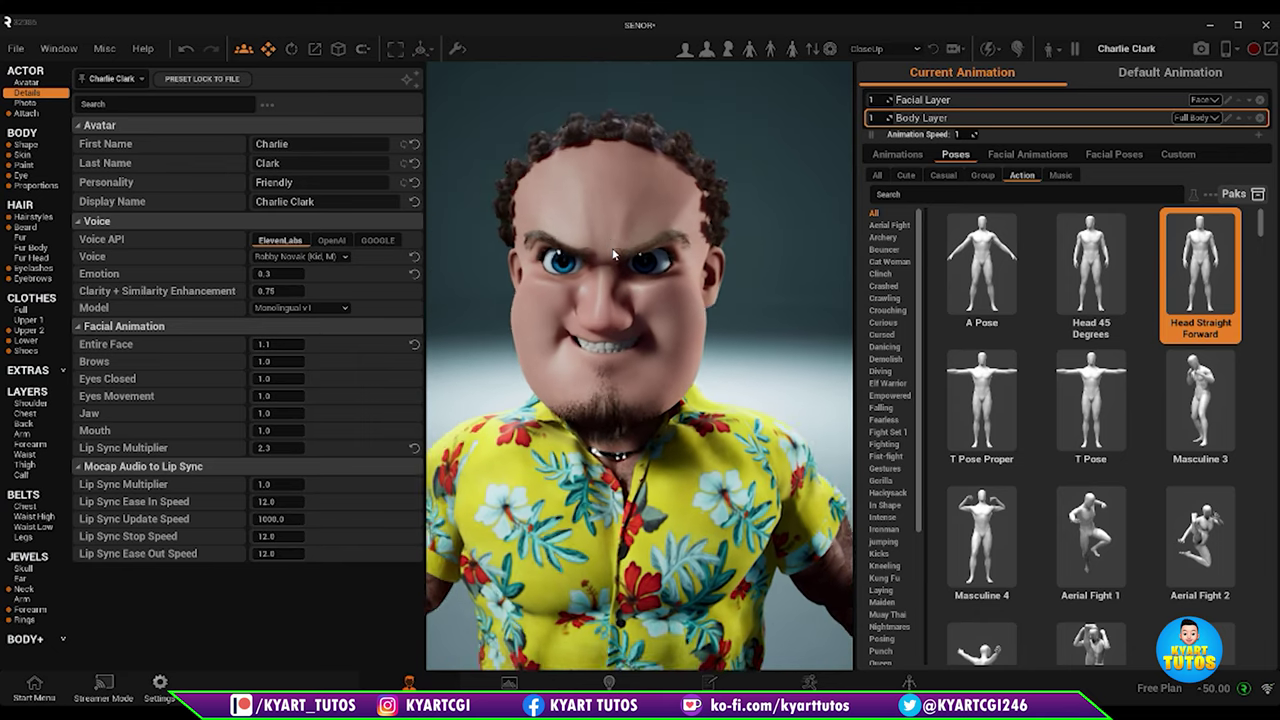
pyautogui.scroll(2, 614, 255)
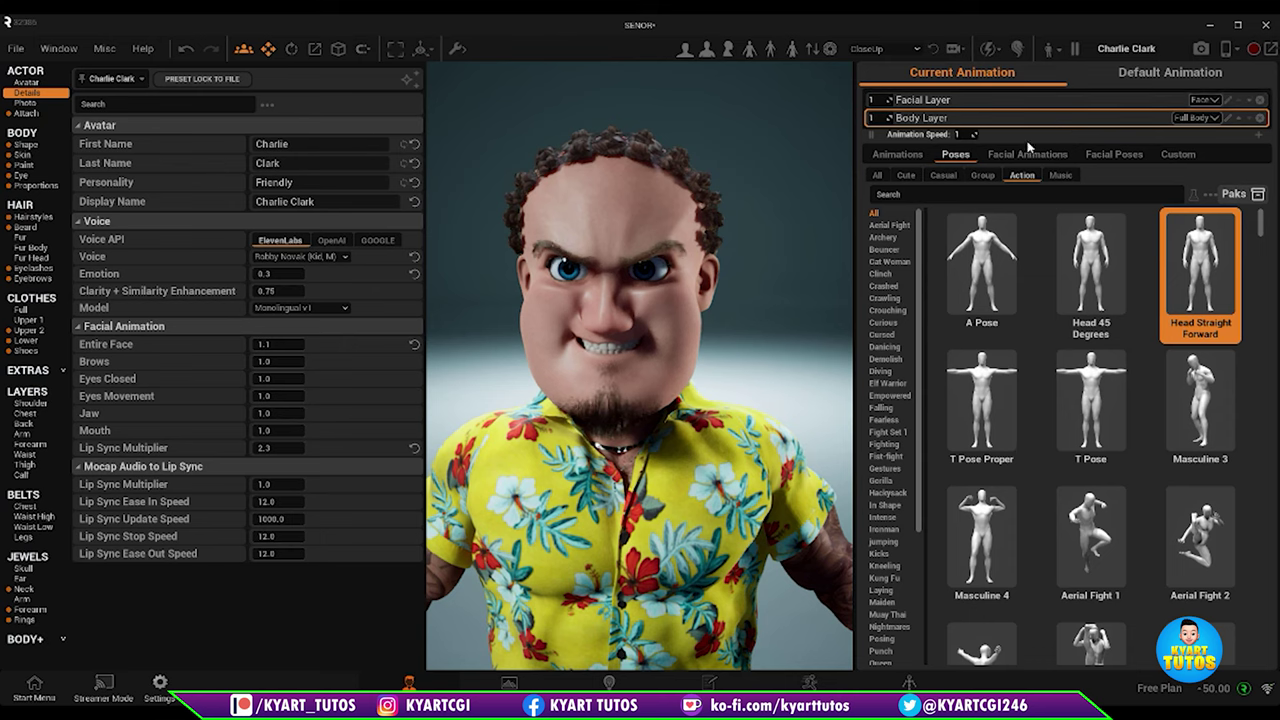
pyautogui.click(896, 157)
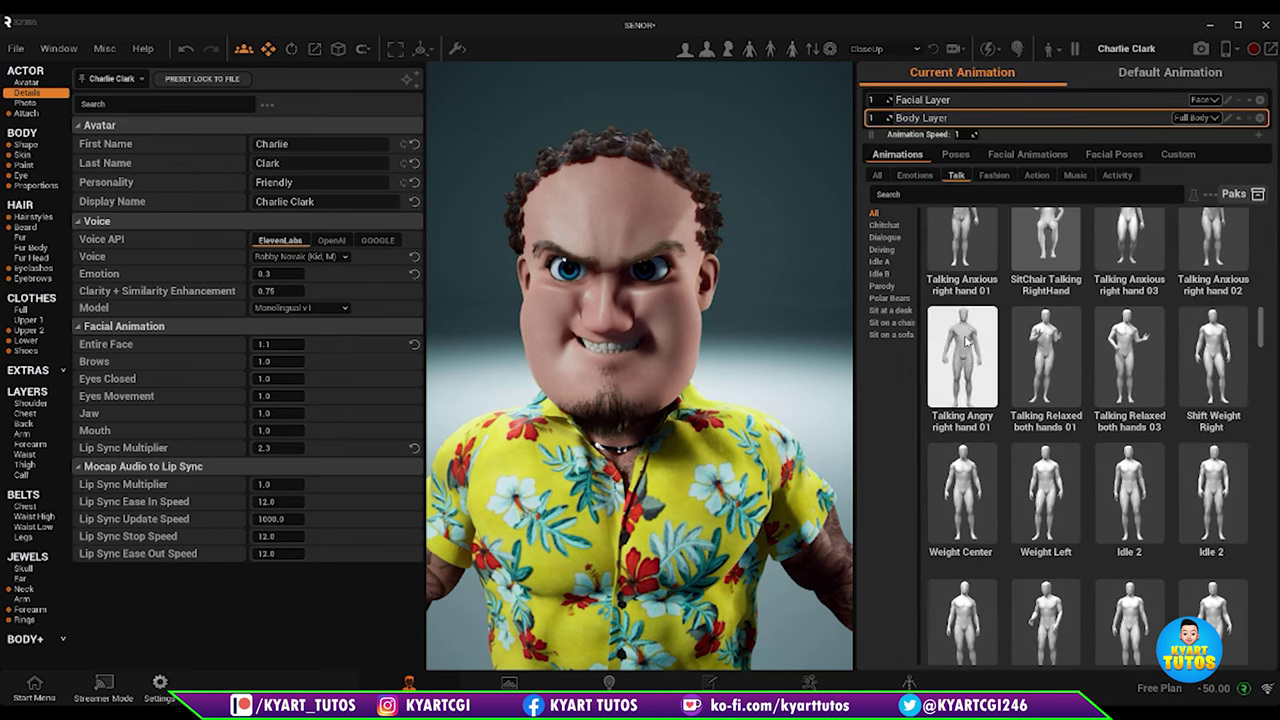
pyautogui.click(1038, 176)
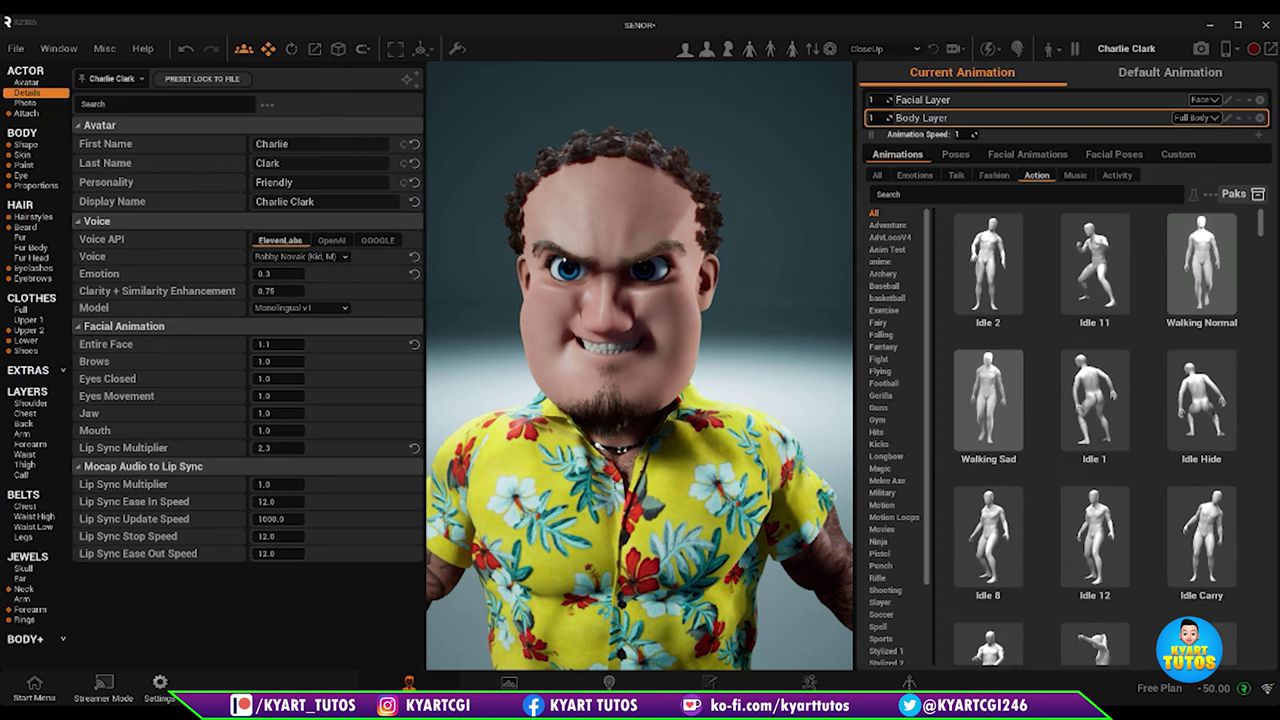
pyautogui.click(1094, 292)
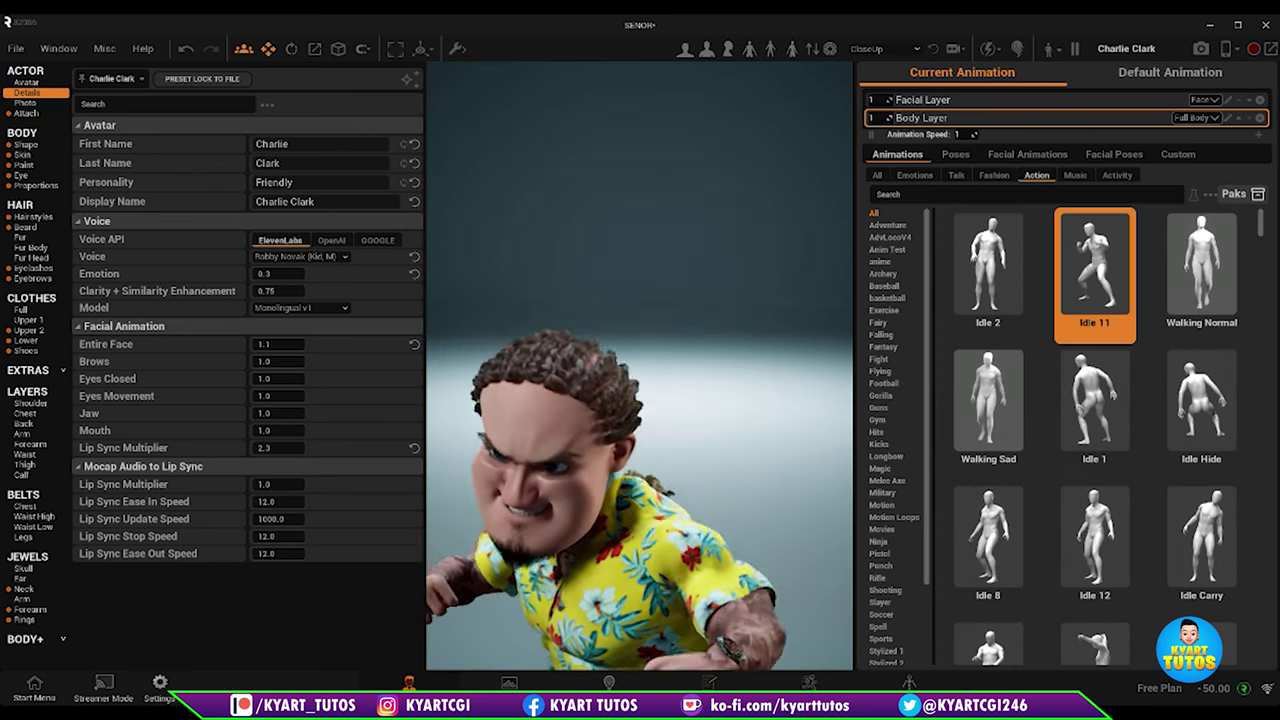
pyautogui.scroll(-5, 640, 490)
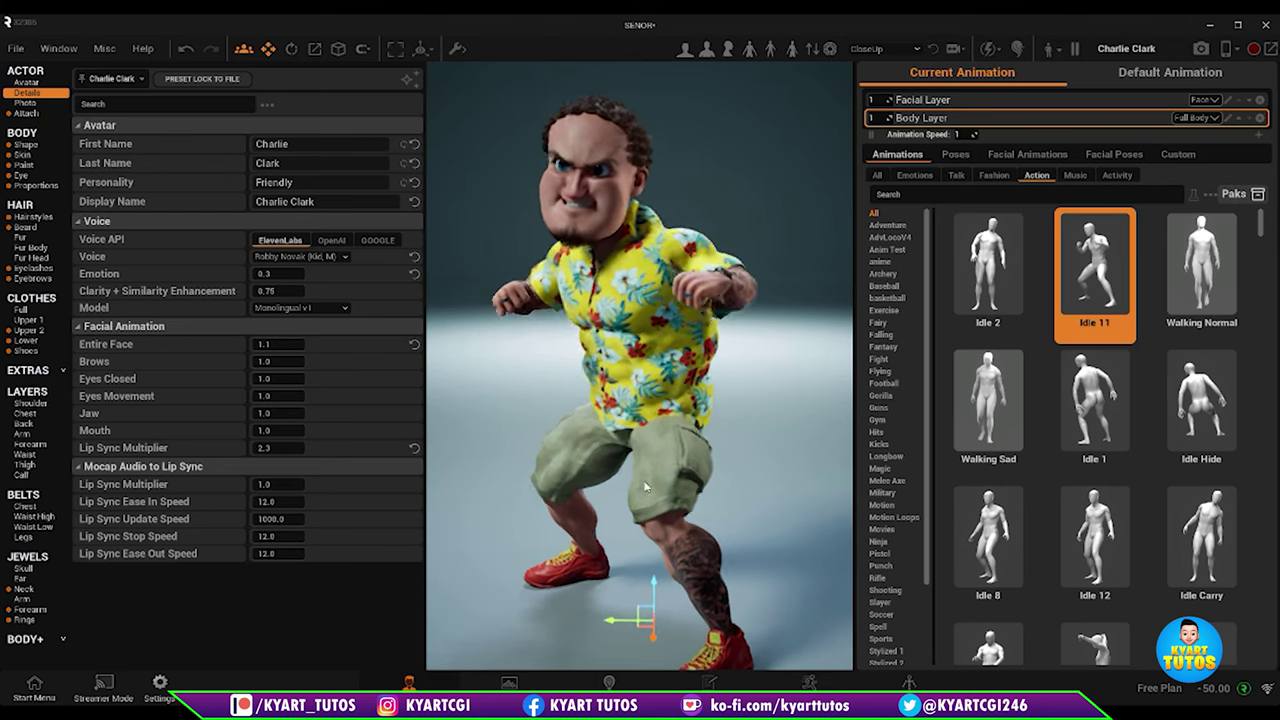
pyautogui.moveTo(645, 487)
pyautogui.mouseDown()
pyautogui.moveTo(545, 487)
pyautogui.moveTo(640, 487)
pyautogui.mouseUp()
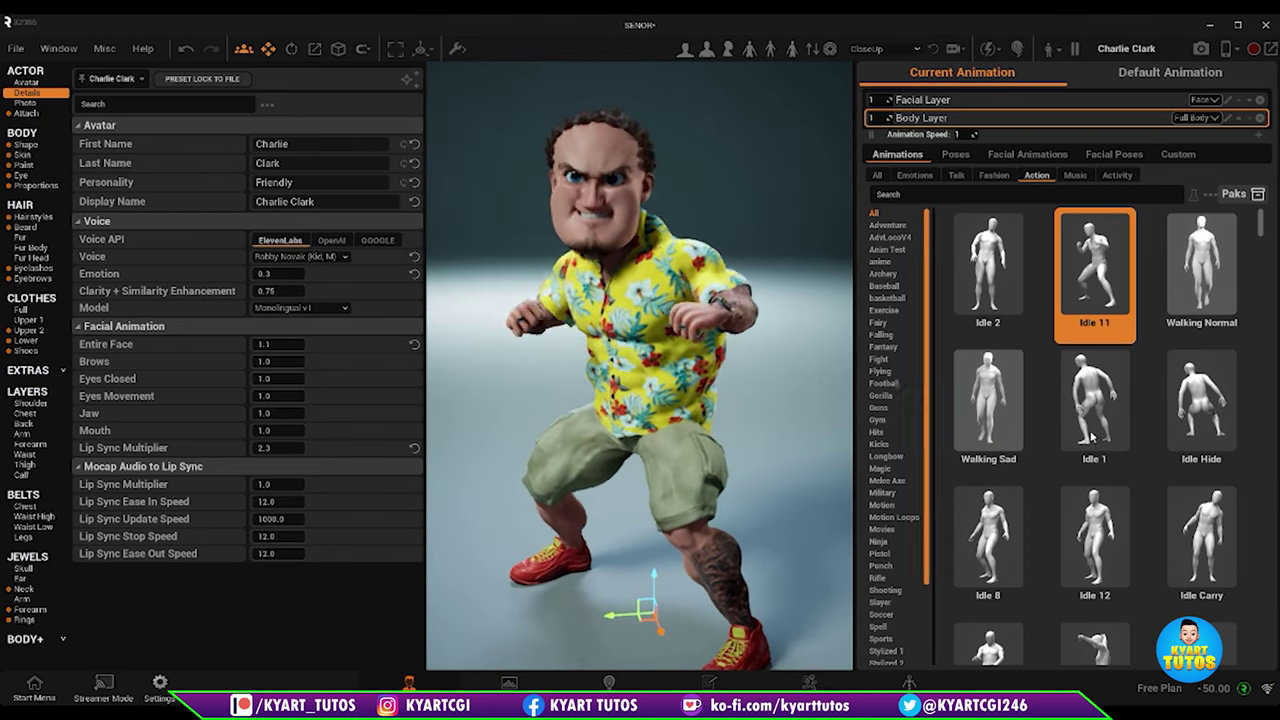
# Step: Try the Fist Superpower action animation on the Body Layer
pyautogui.scroll(-1, 1095, 480)
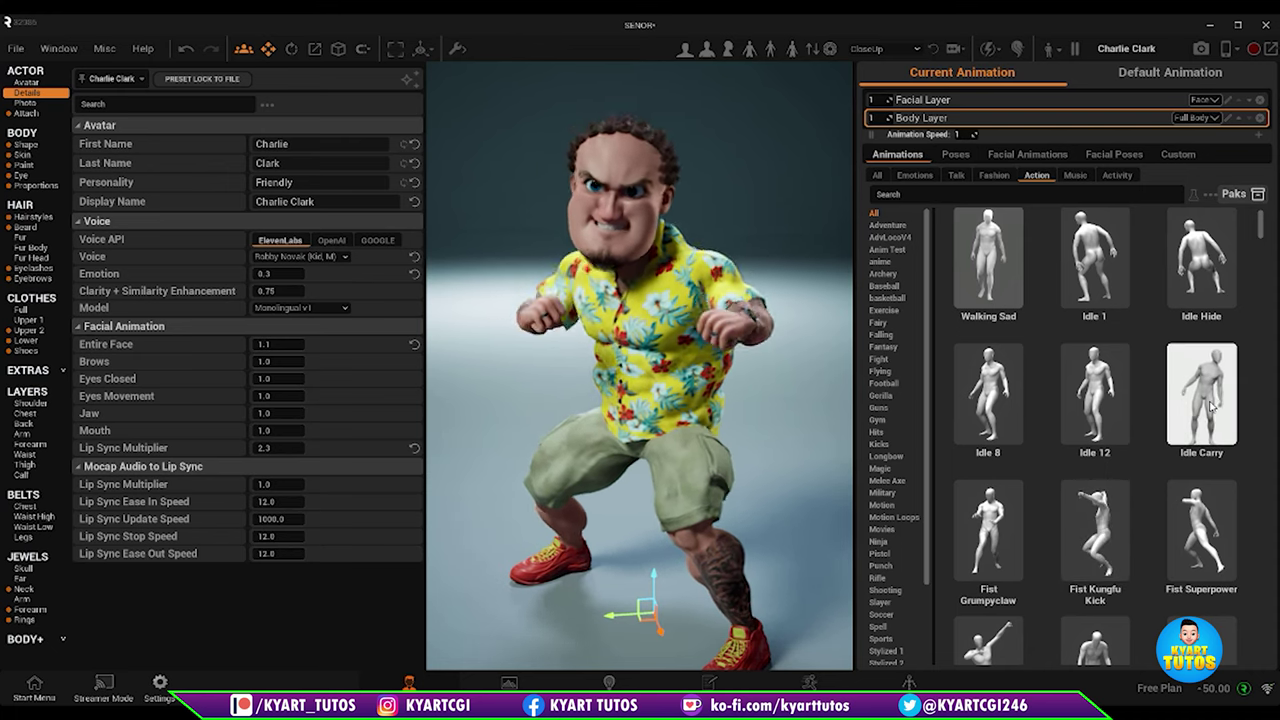
pyautogui.scroll(-1, 1212, 405)
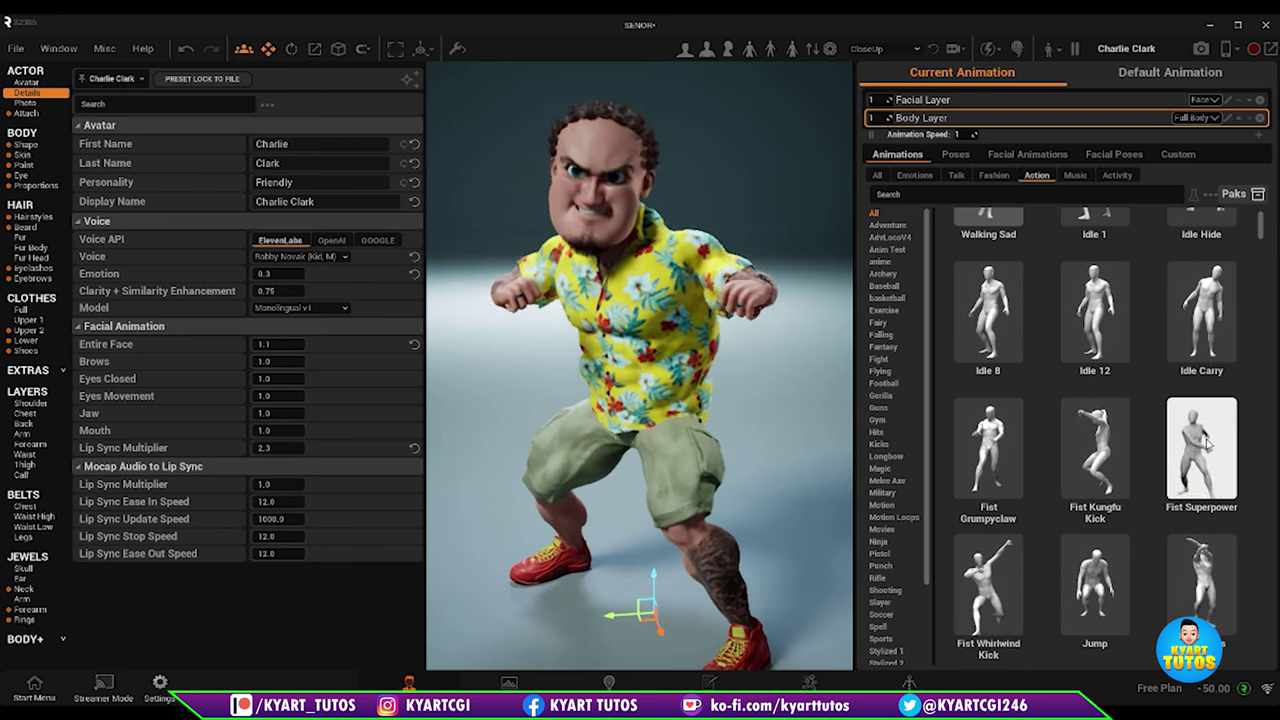
pyautogui.click(1208, 445)
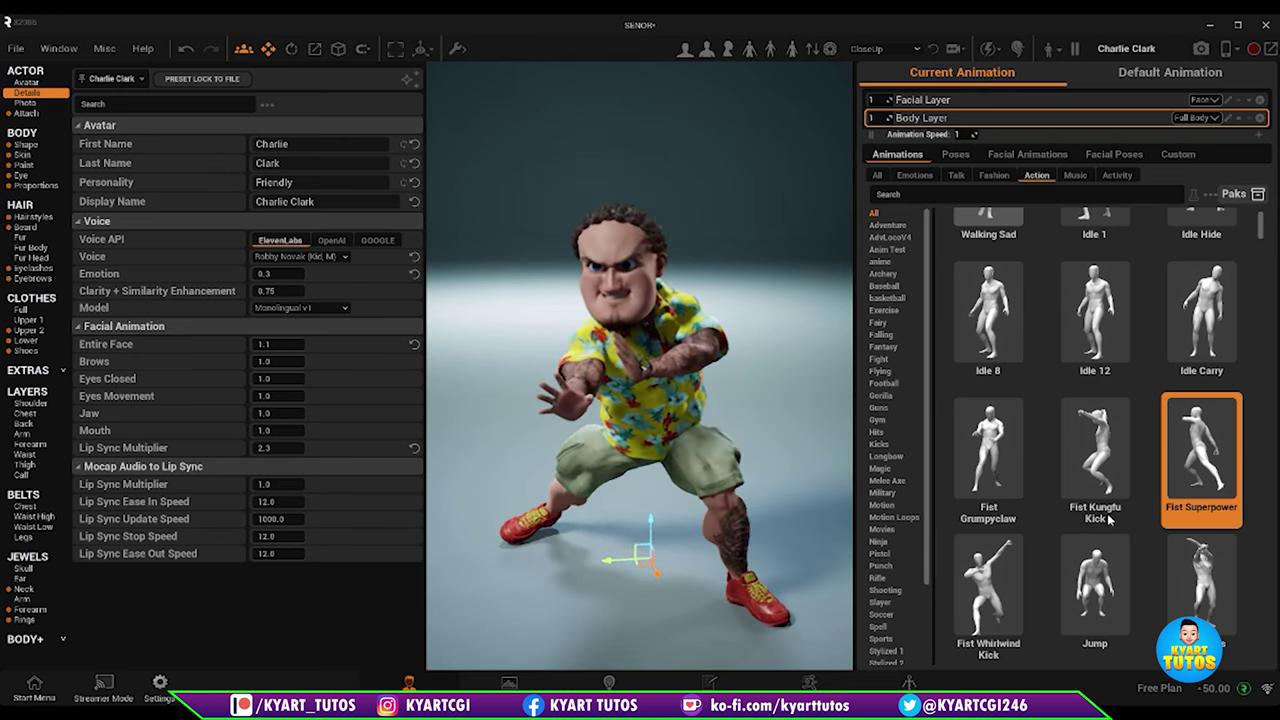
# Step: Apply the Idle Punch 2 action animation to the Body Layer
pyautogui.scroll(-1, 1108, 518)
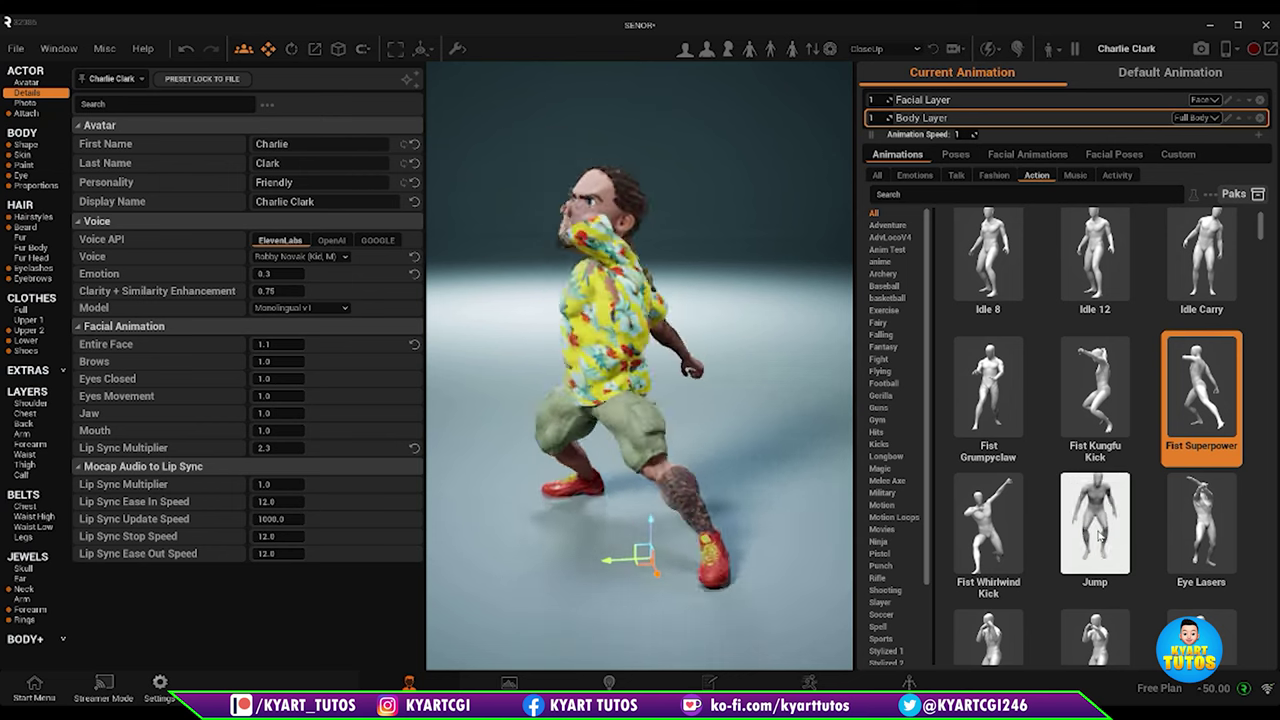
pyautogui.scroll(-2, 1100, 535)
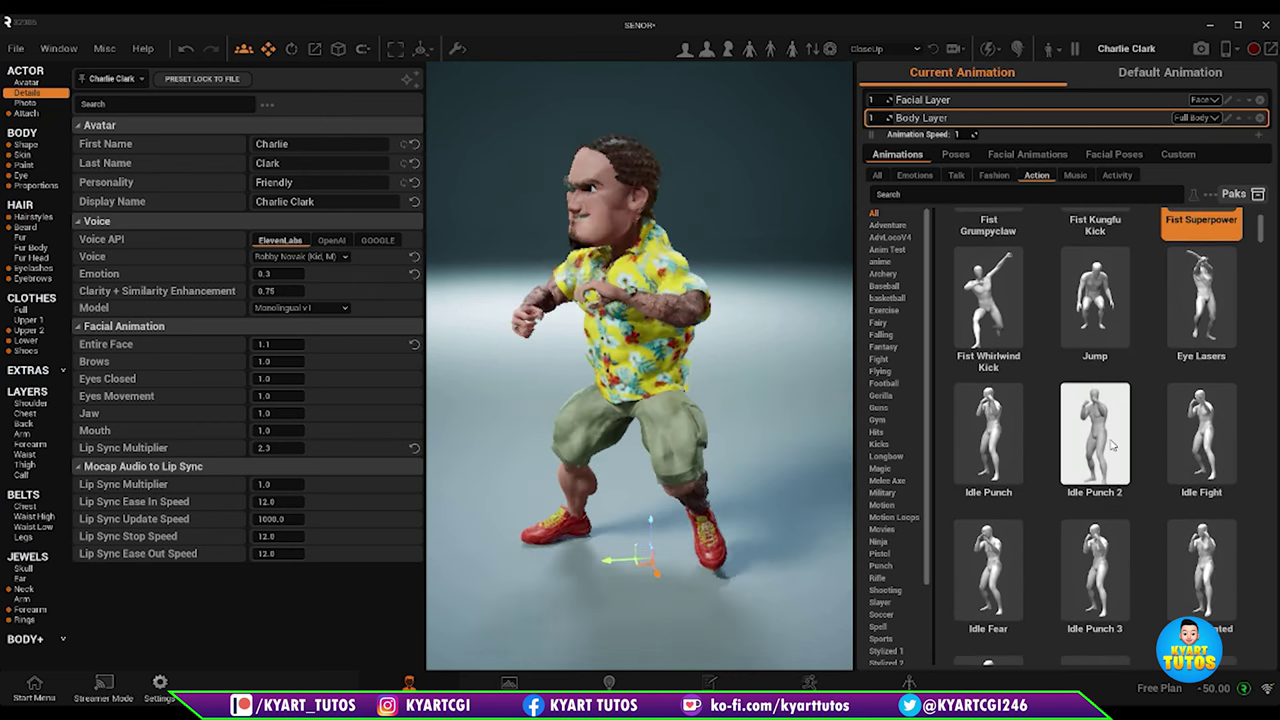
pyautogui.click(1112, 445)
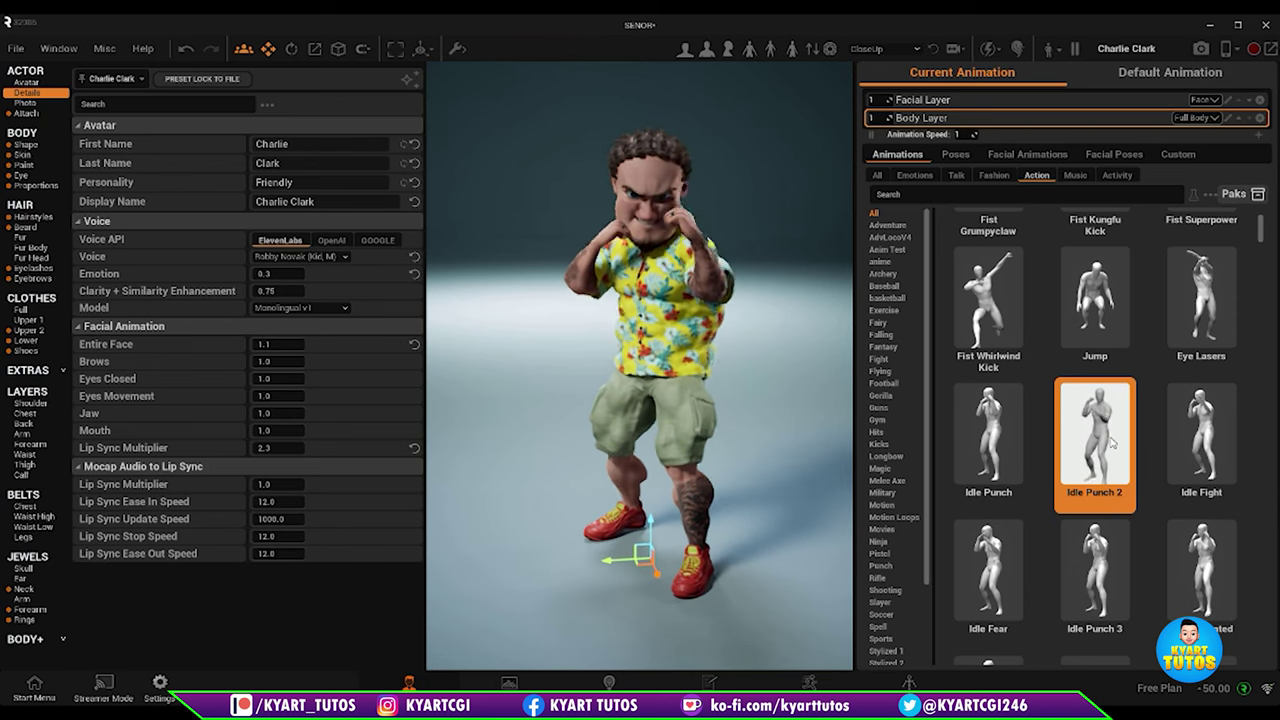
# Step: Look through further action animations and examine the character's outfit and movement in the animated stance
pyautogui.scroll(-2, 1100, 480)
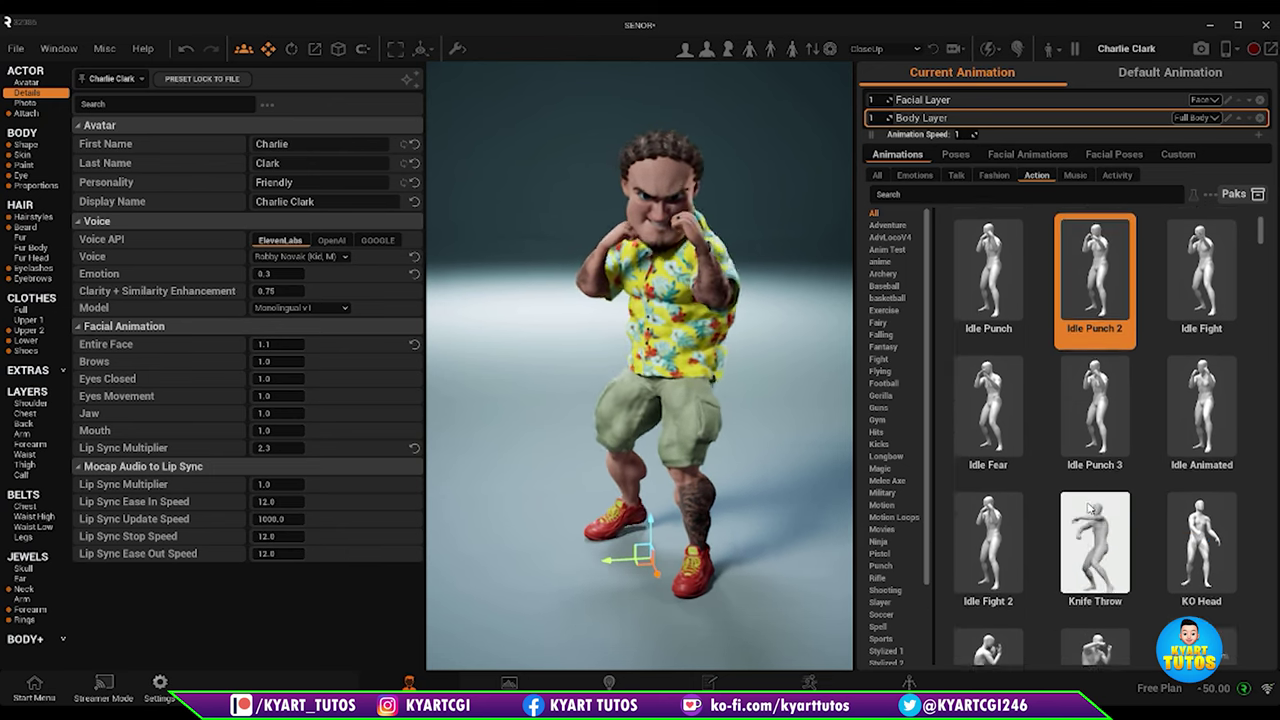
pyautogui.scroll(-4, 1093, 510)
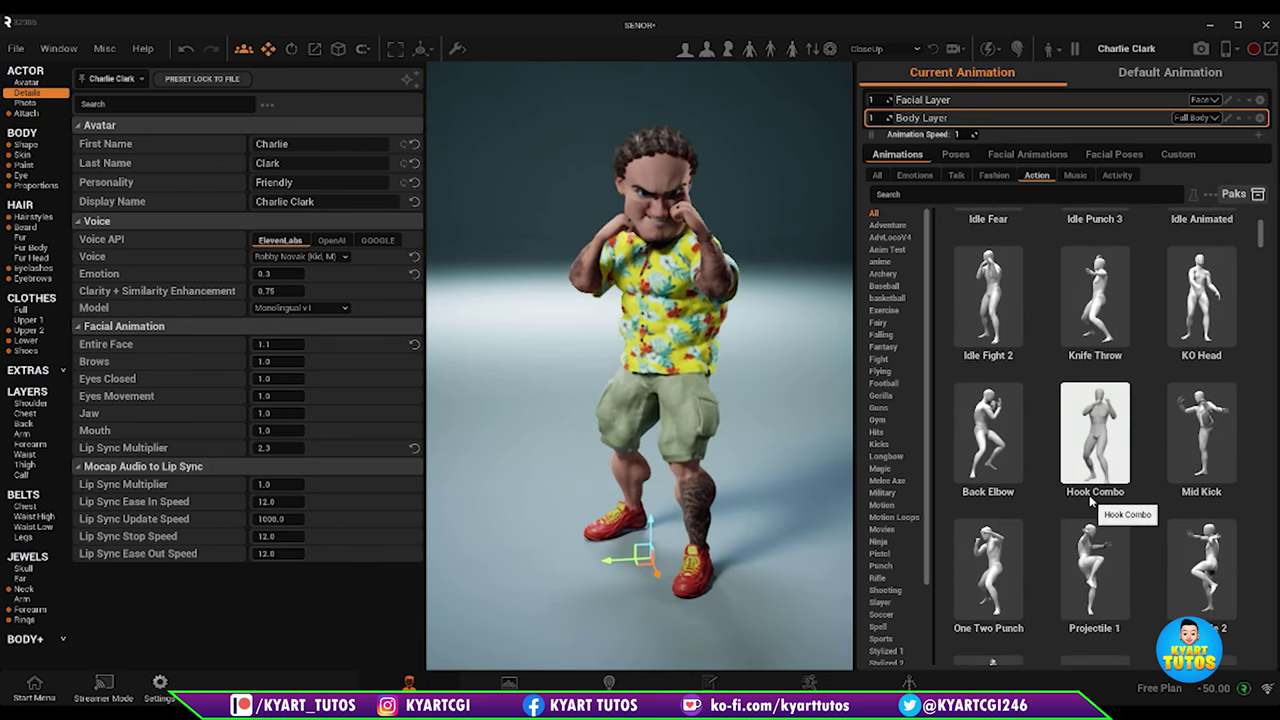
pyautogui.scroll(-2, 1088, 468)
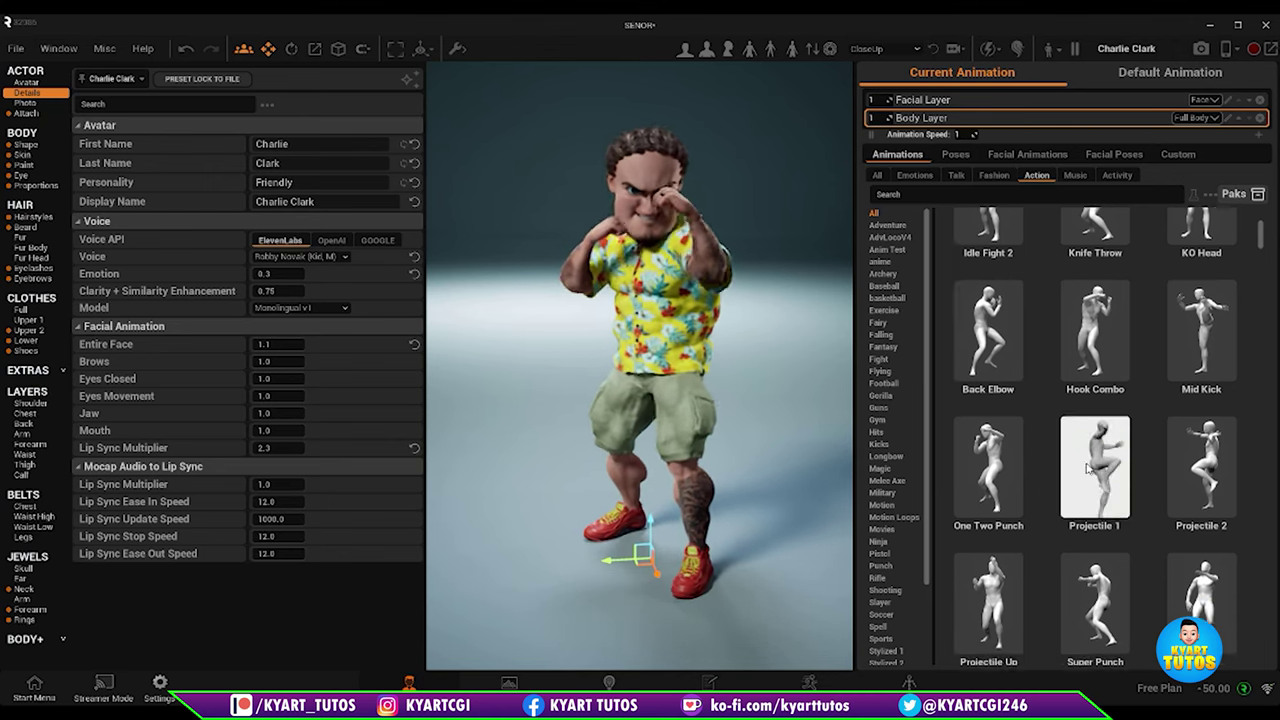
pyautogui.scroll(-2, 1090, 468)
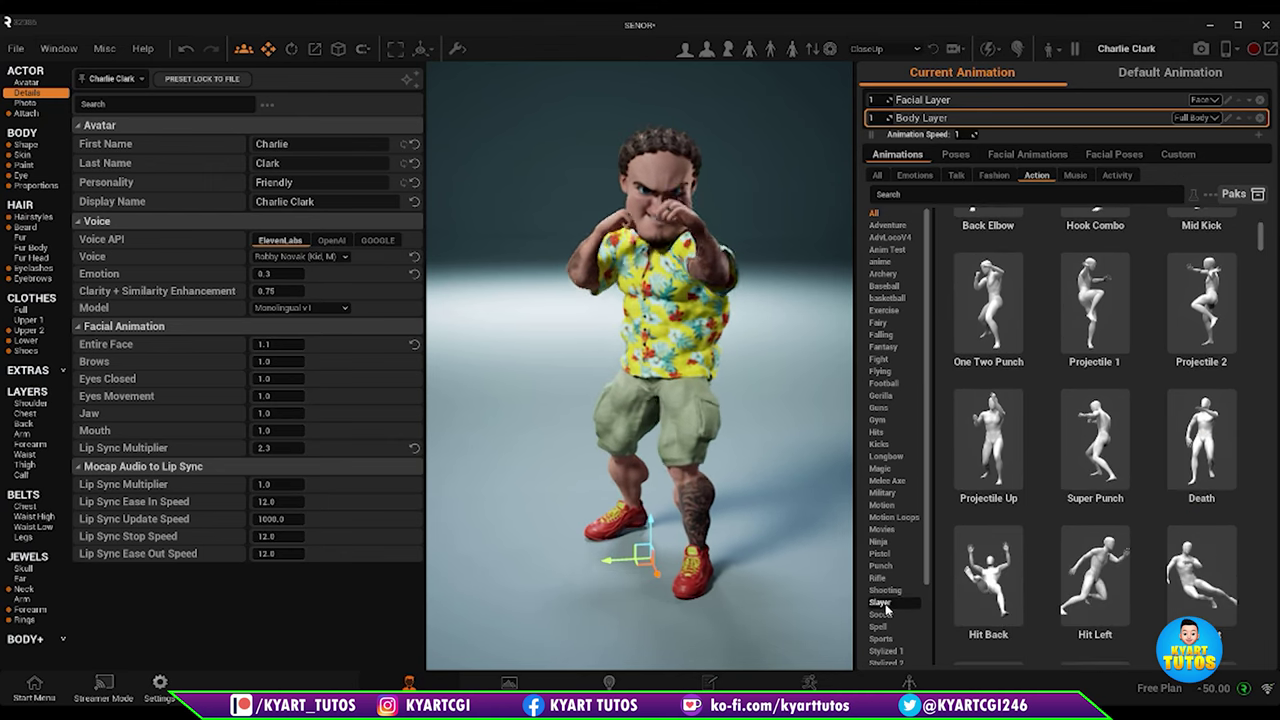
pyautogui.scroll(-3, 1131, 440)
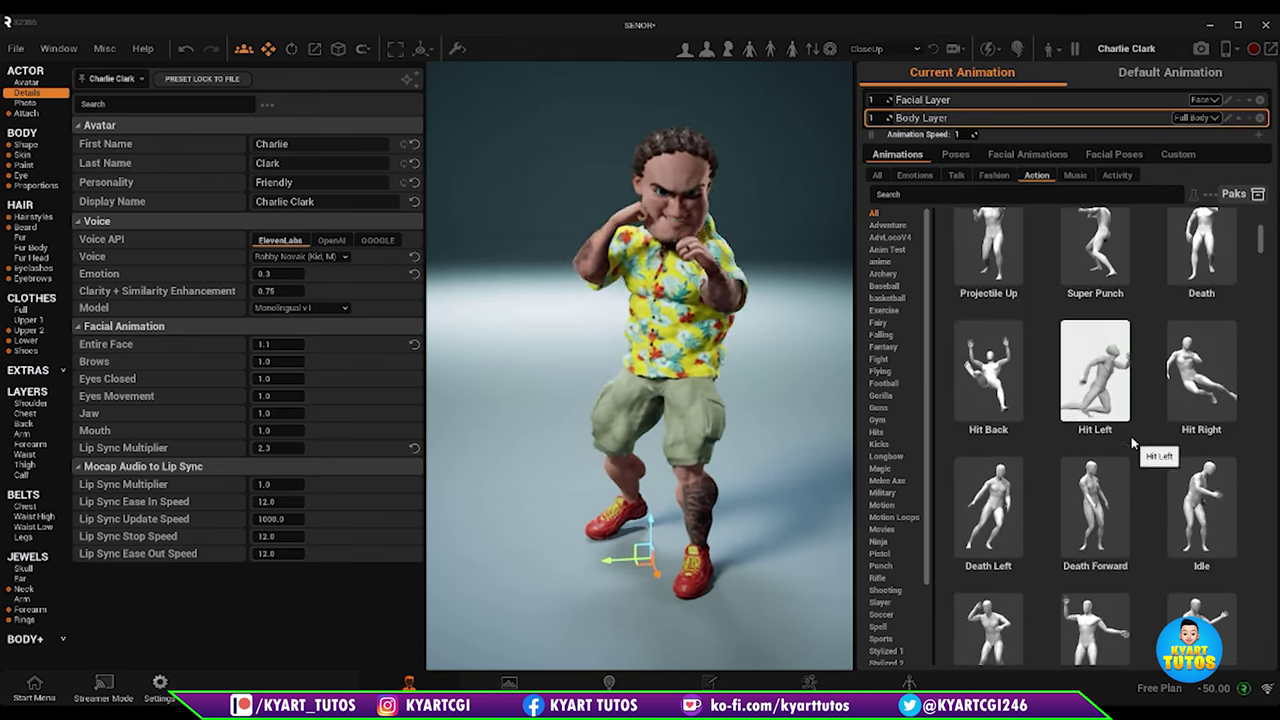
pyautogui.scroll(-8, 1131, 438)
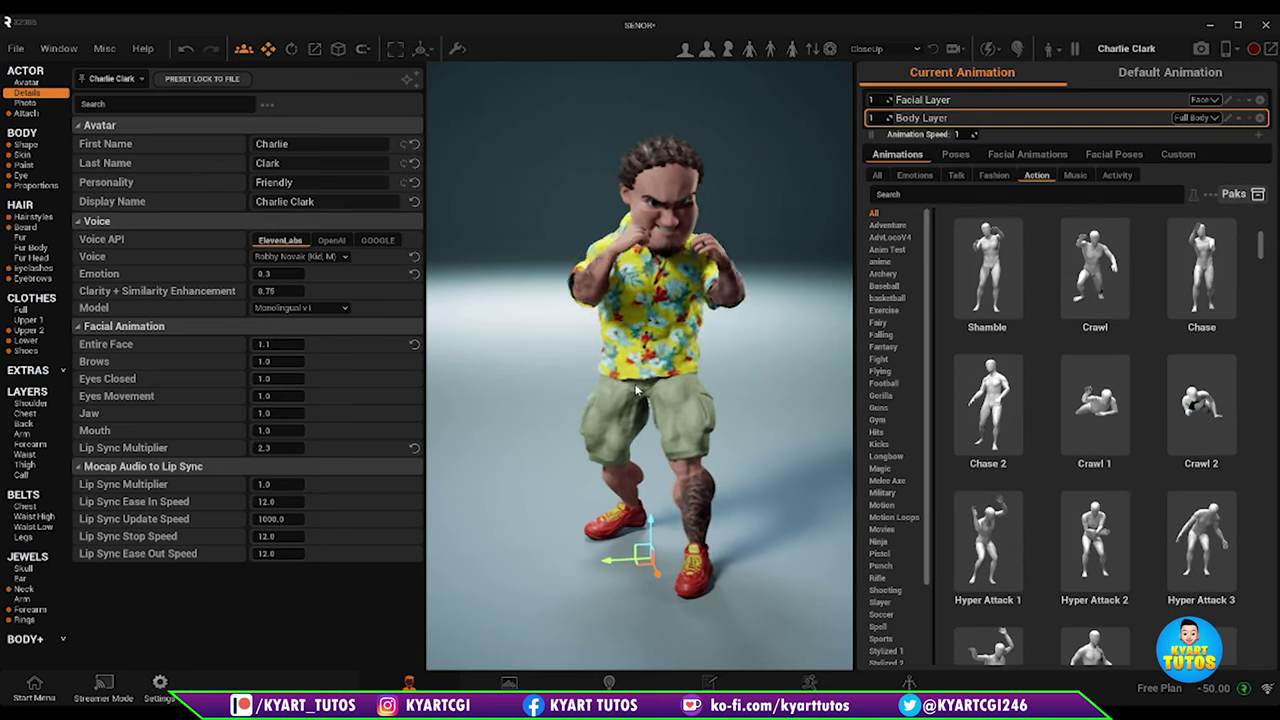
pyautogui.scroll(5, 697, 318)
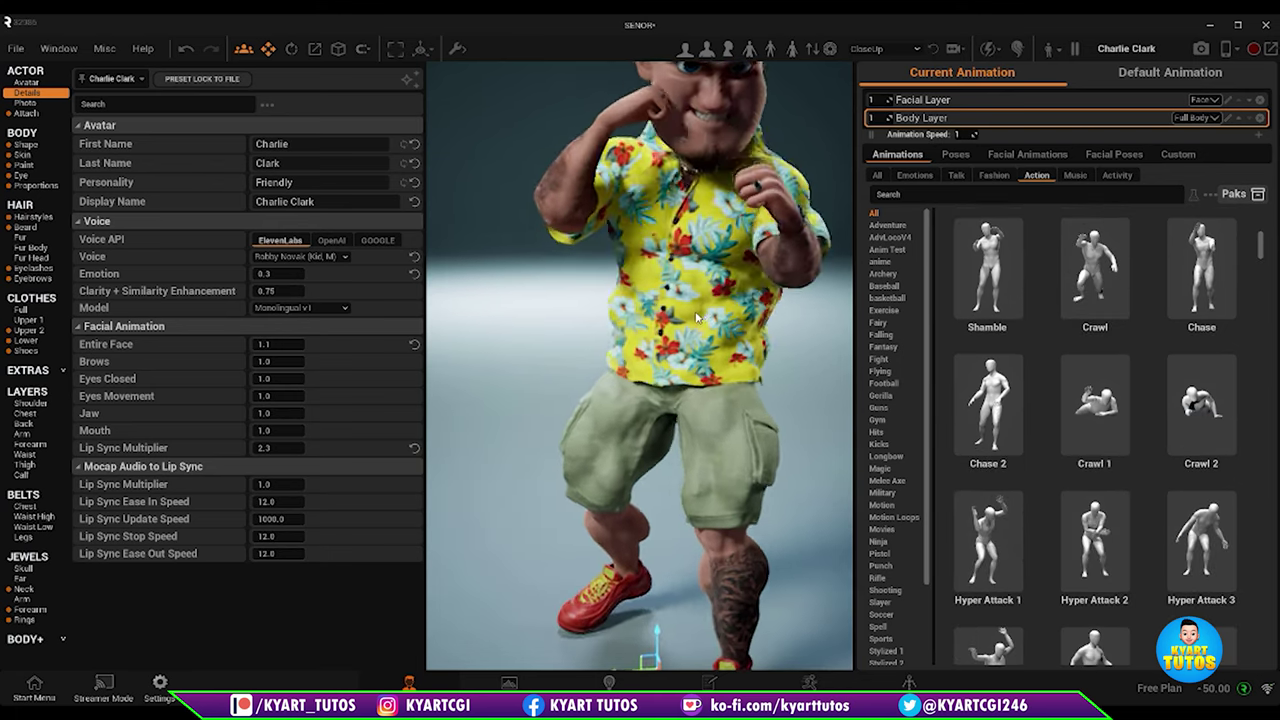
pyautogui.scroll(-4, 697, 318)
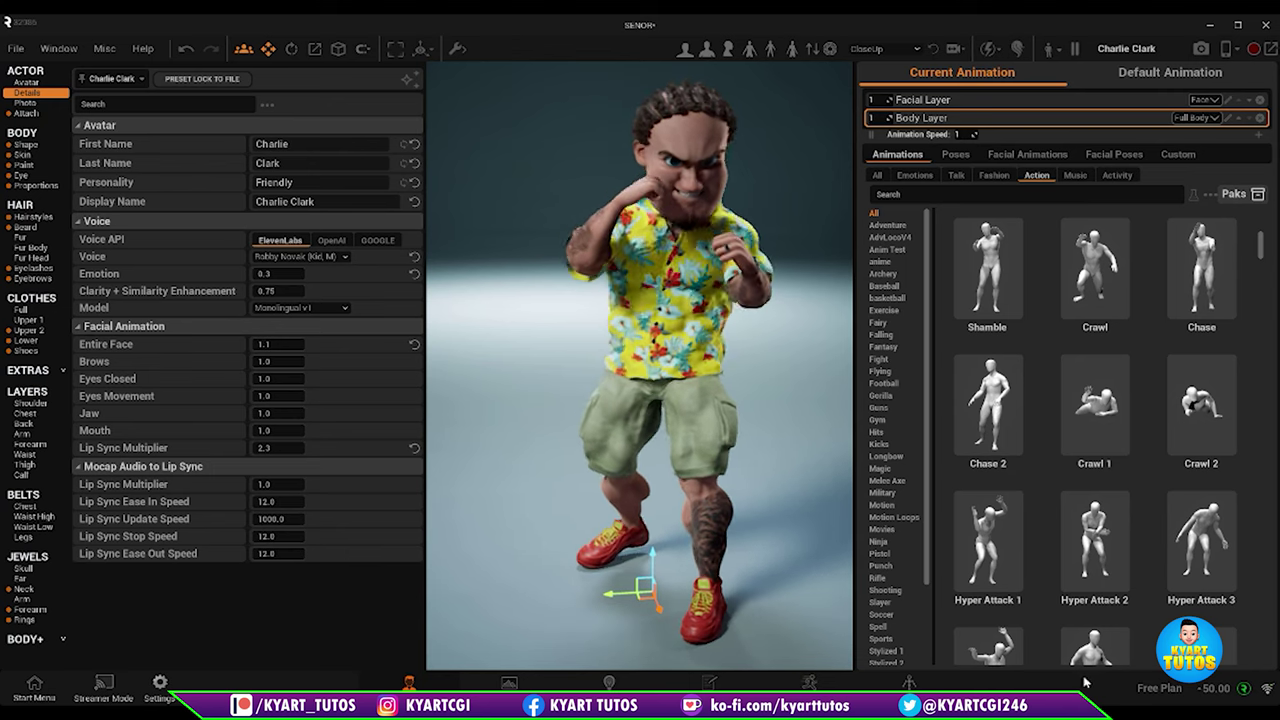
# Step: Open the details of the subscription plan and available credits
pyautogui.click(1230, 693)
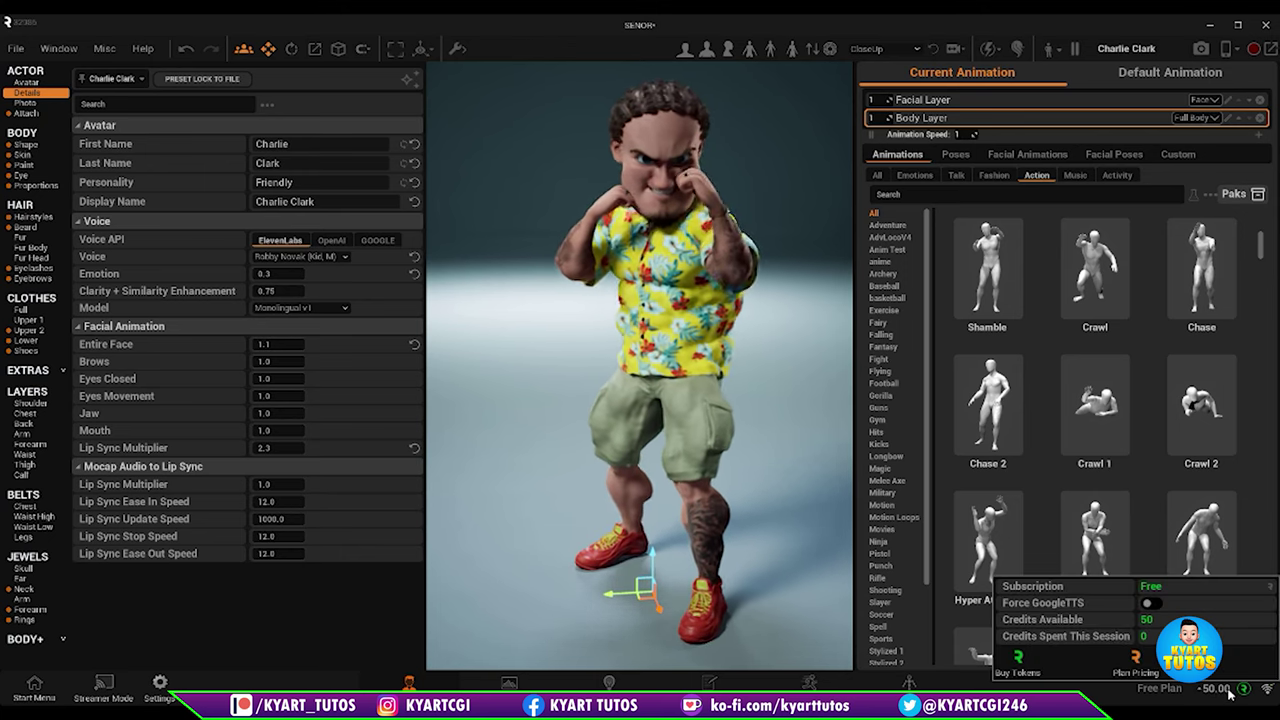